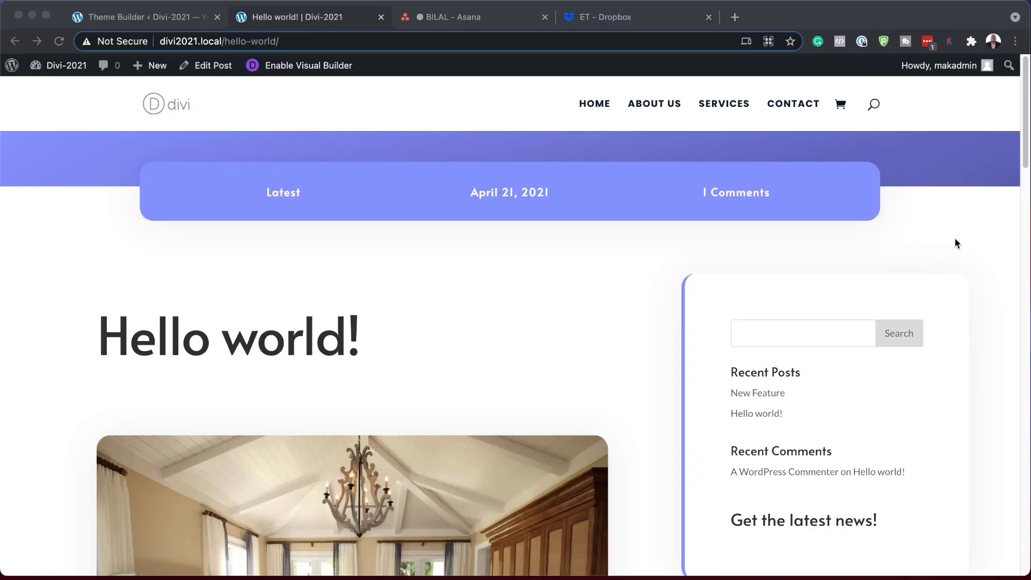
Look through the live Hello world! post, from its header area and sidebar down to the comment section
scroll(956, 237, "down", 5)
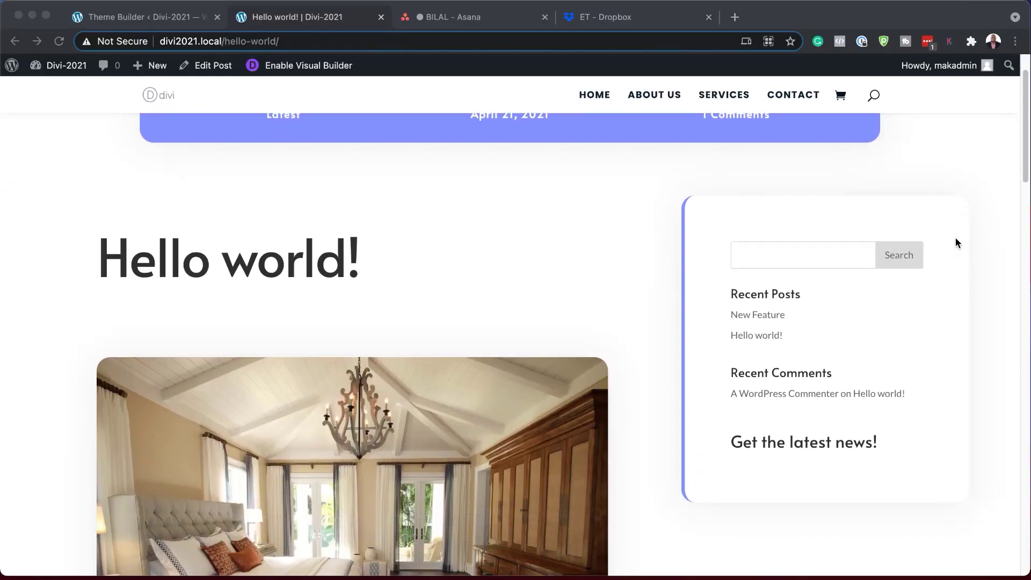
scroll(956, 242, "down", 15)
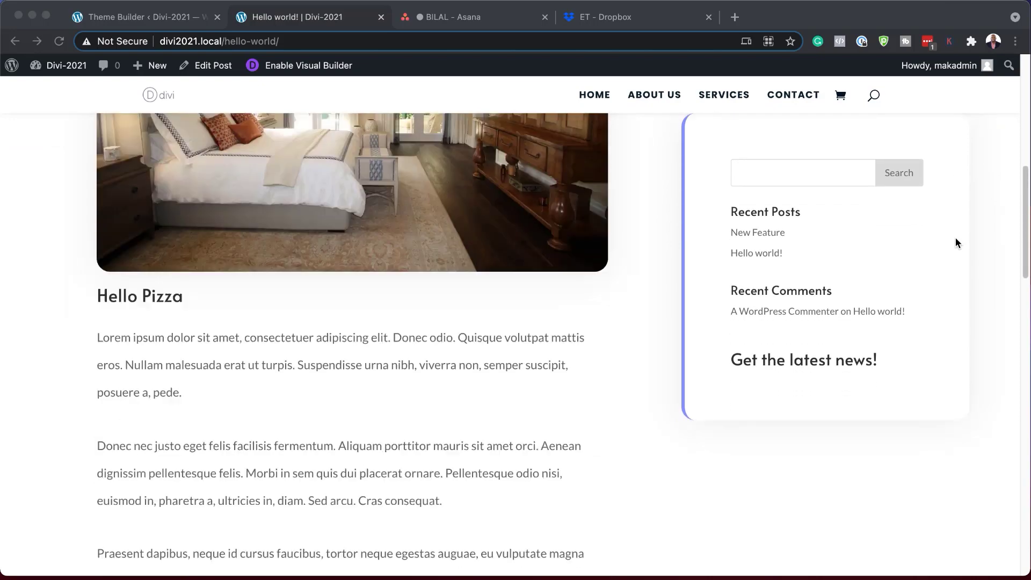
scroll(956, 242, "up", 15)
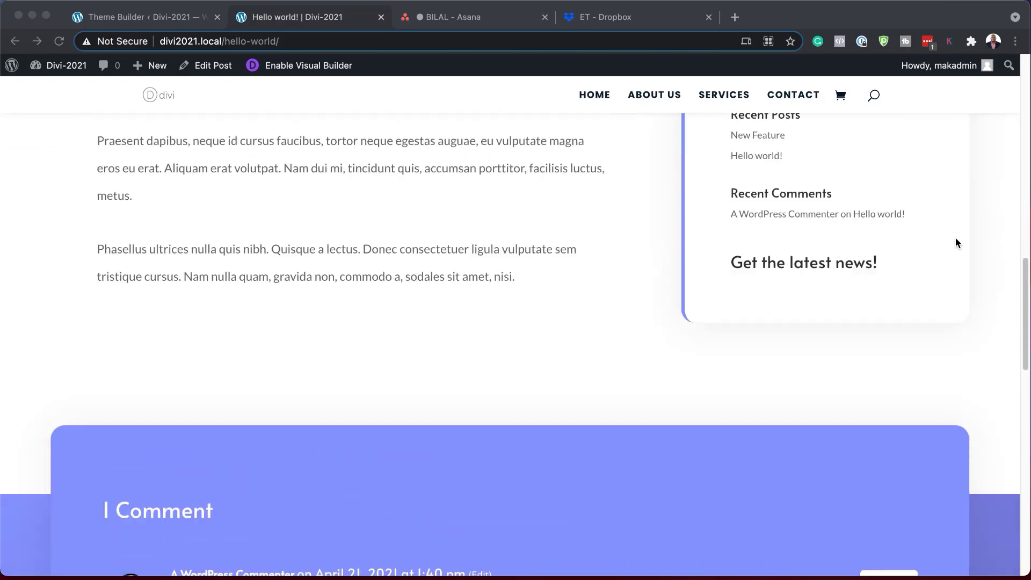
scroll(956, 242, "up", 8)
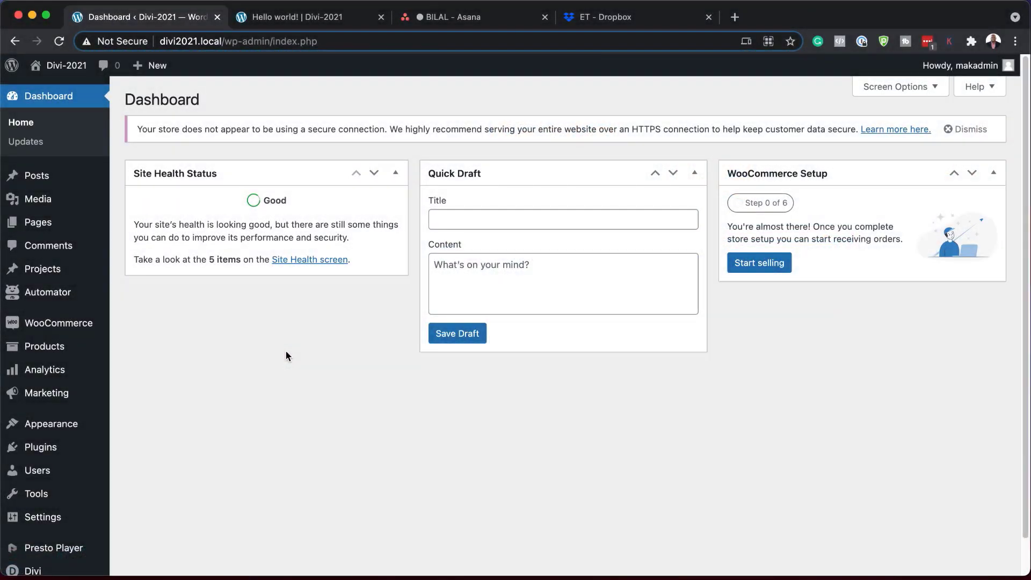
In the Divi Theme Builder, create a new template that is used on All Posts
scroll(80, 424, "down", 2)
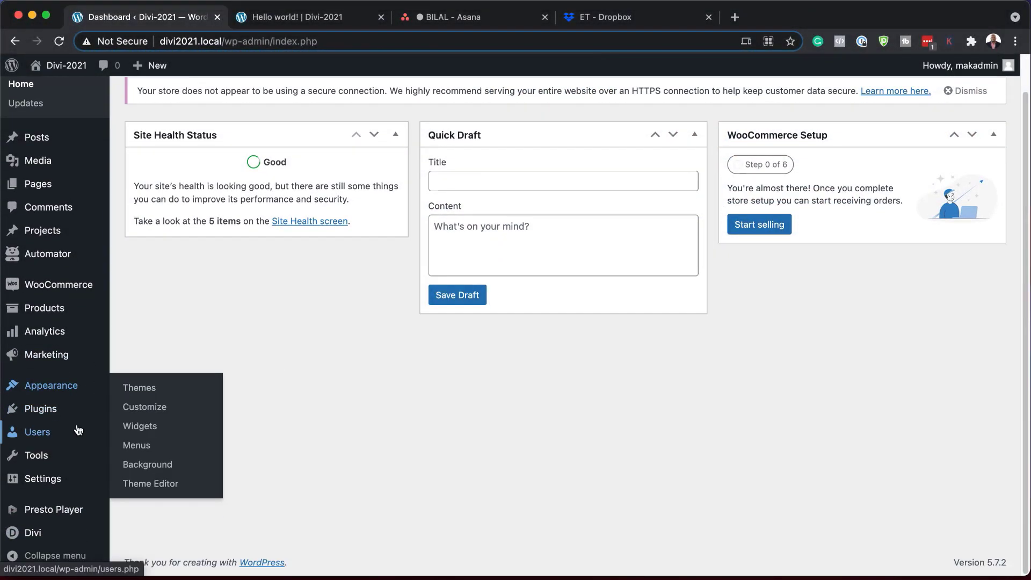
mouse_move(53, 531)
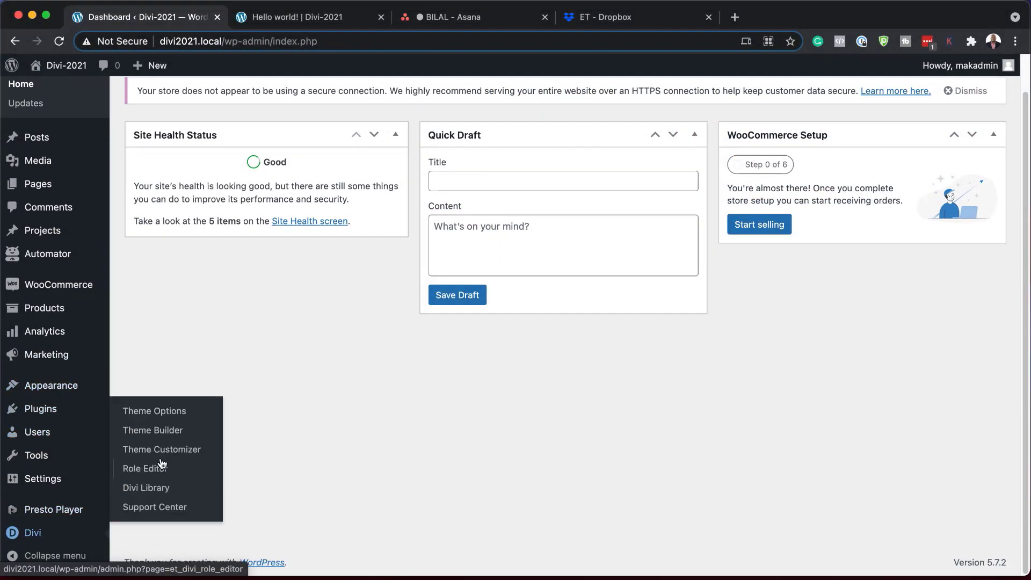
left_click(173, 440)
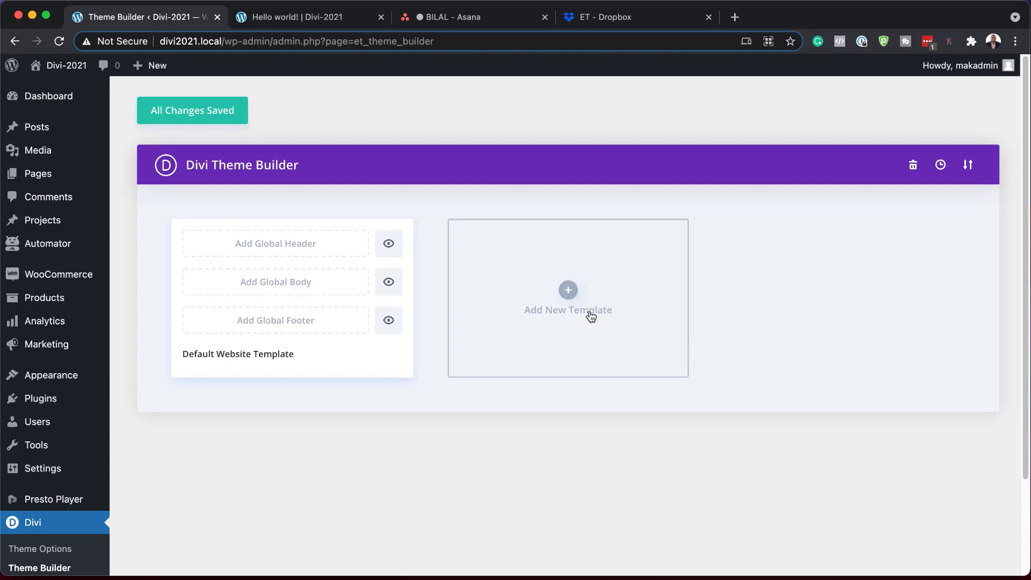
left_click(569, 291)
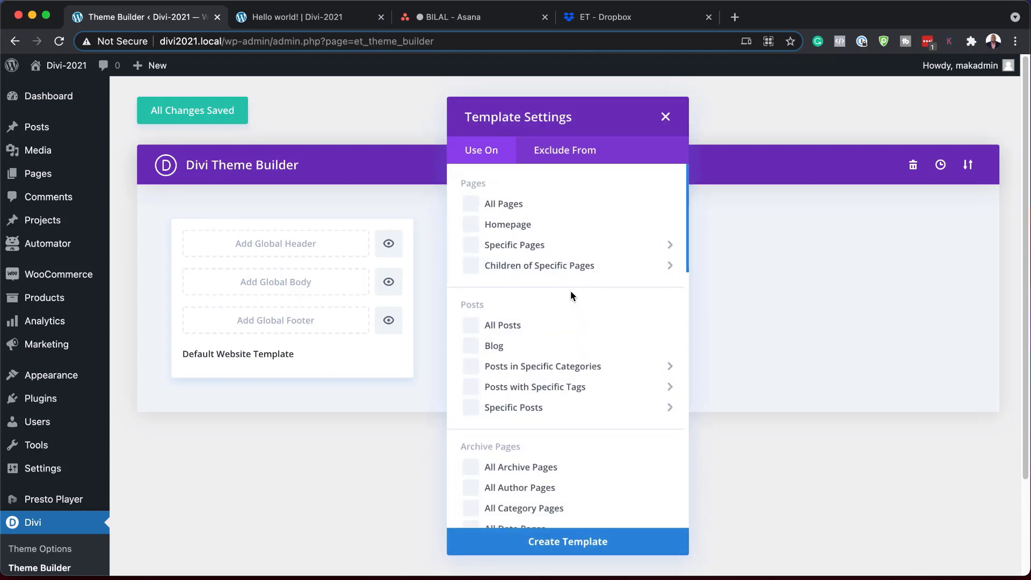
left_click(473, 328)
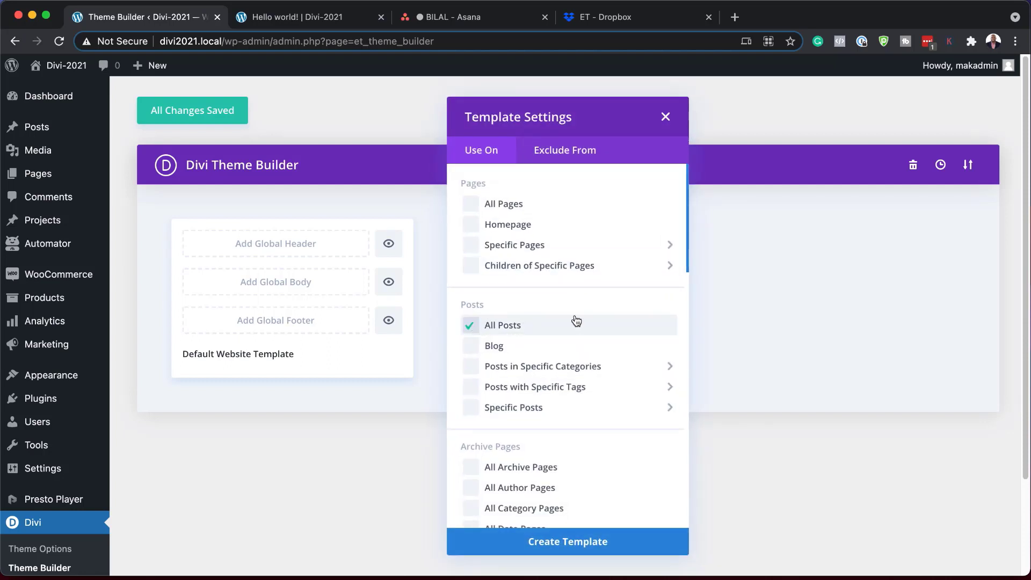
left_click(591, 543)
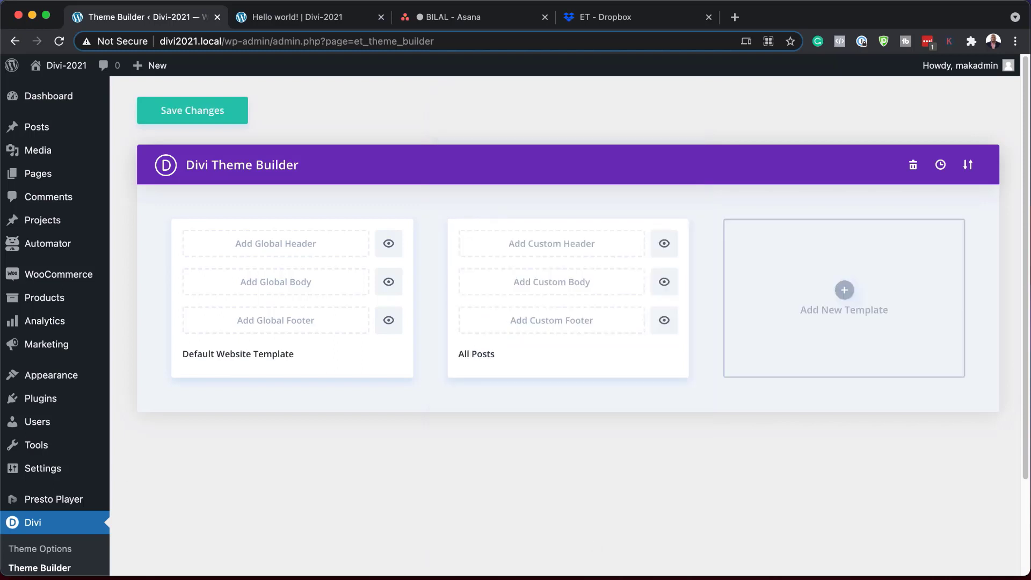
Start building a custom body from scratch for the All Posts template and dismiss the row insertion dialog
left_click(523, 287)
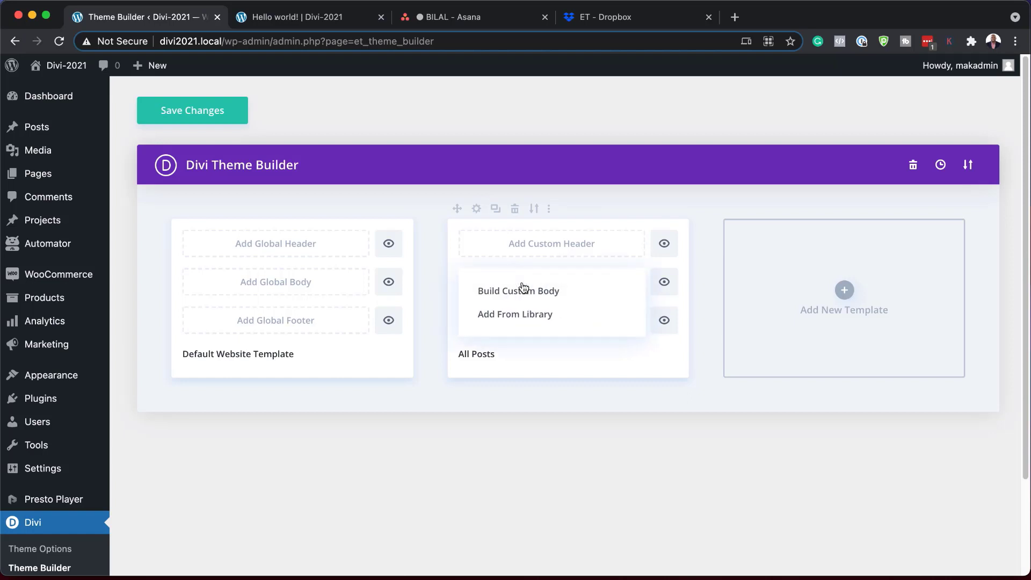
left_click(524, 293)
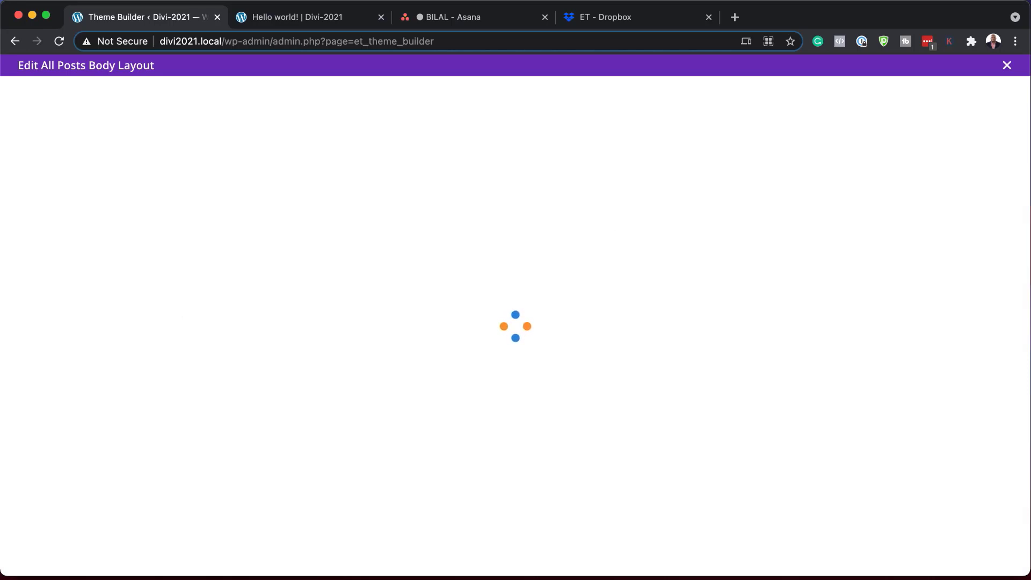
left_click(267, 516)
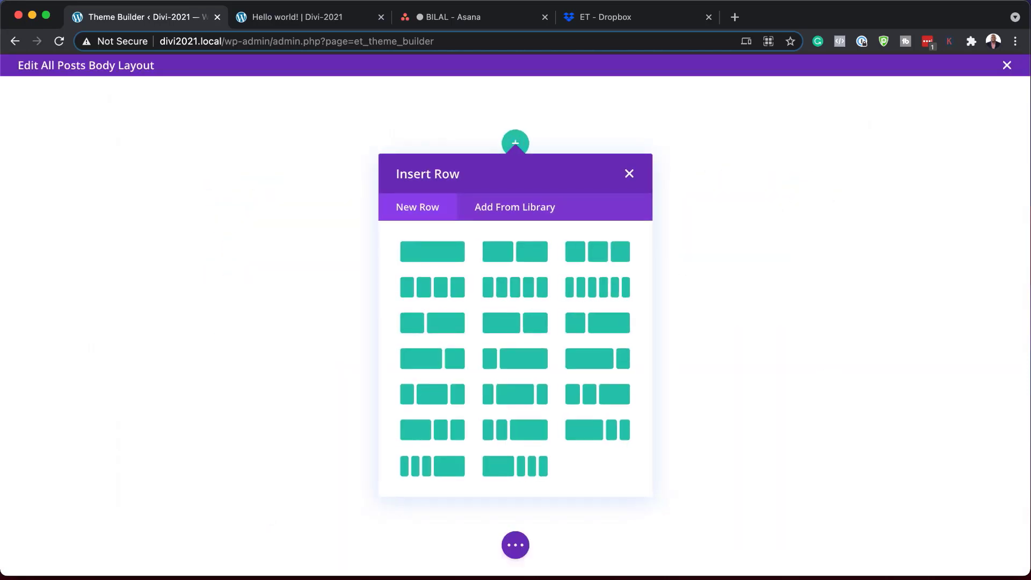
left_click(629, 174)
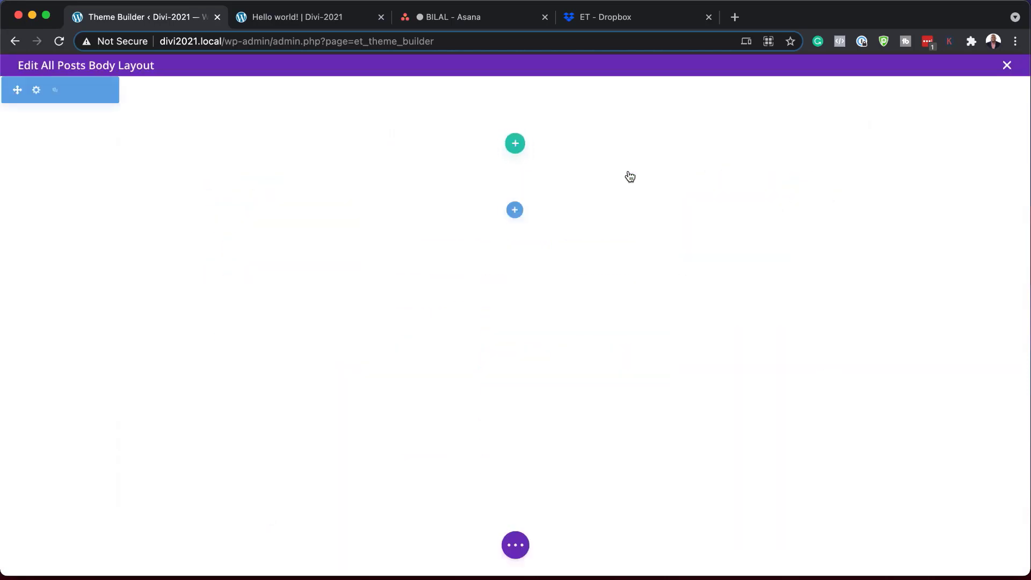
Give the section a gradient background and set its first colour to #8995ff
left_click(36, 90)
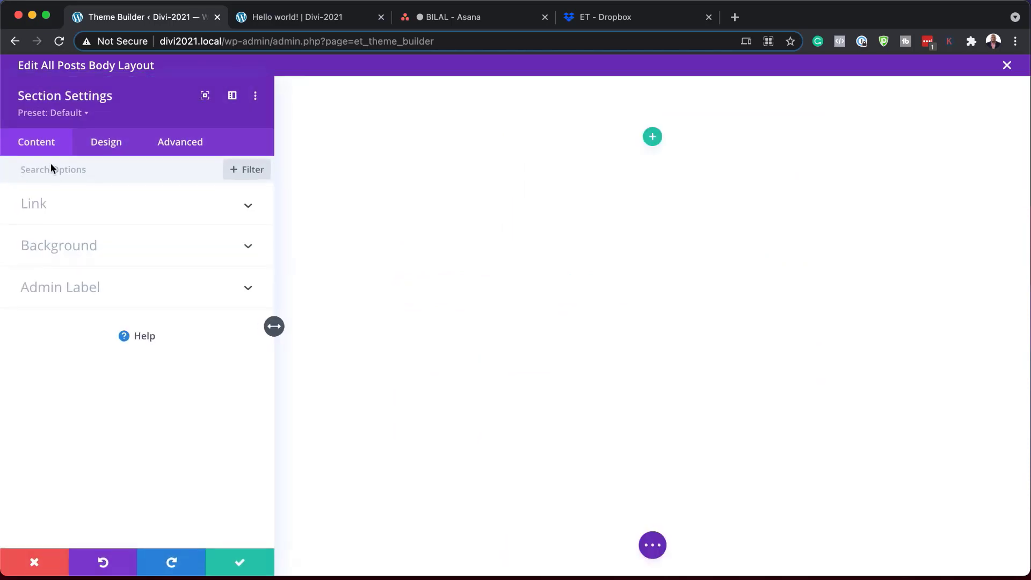
left_click(78, 253)
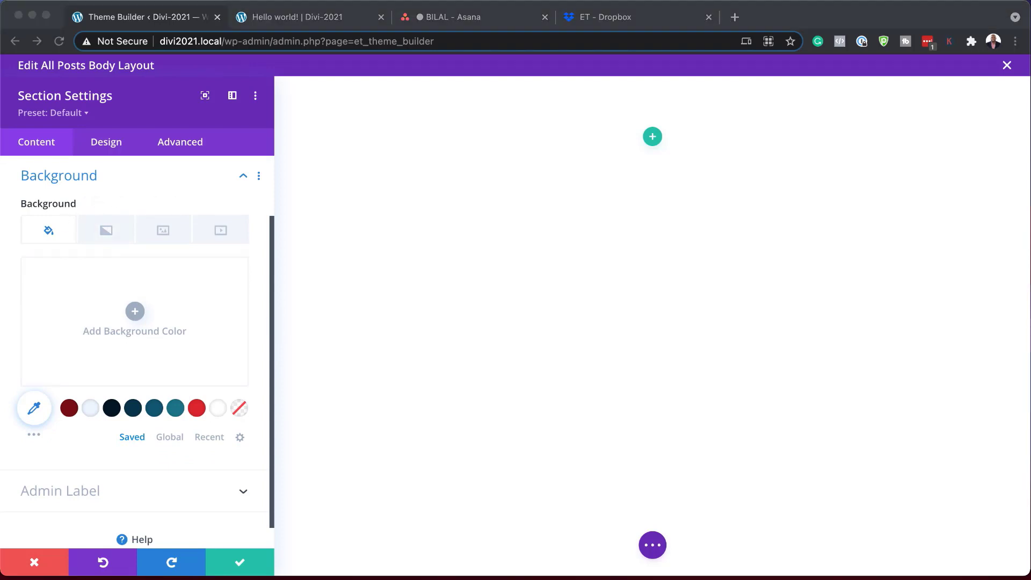
left_click(102, 231)
left_click(135, 347)
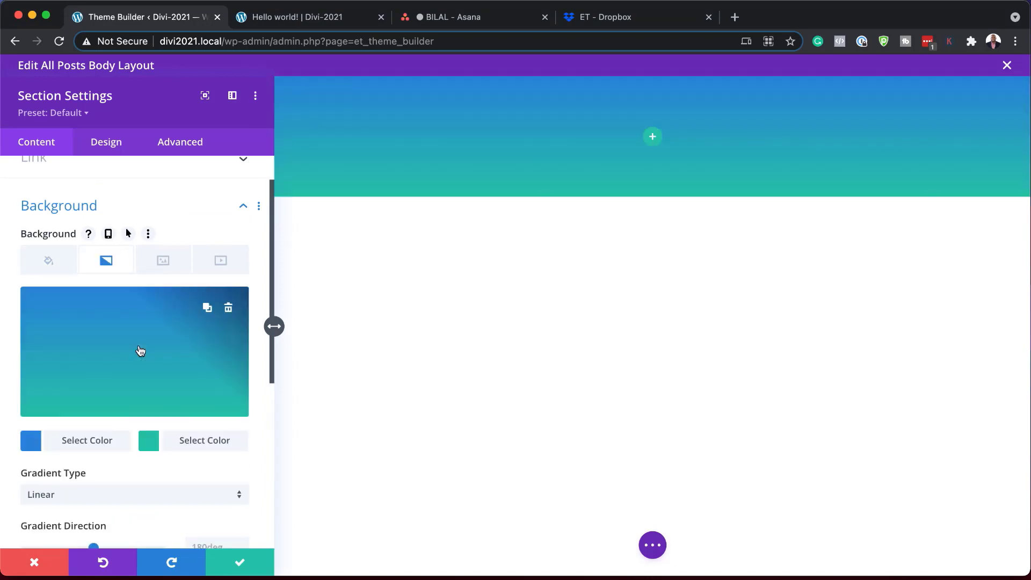
left_click(32, 442)
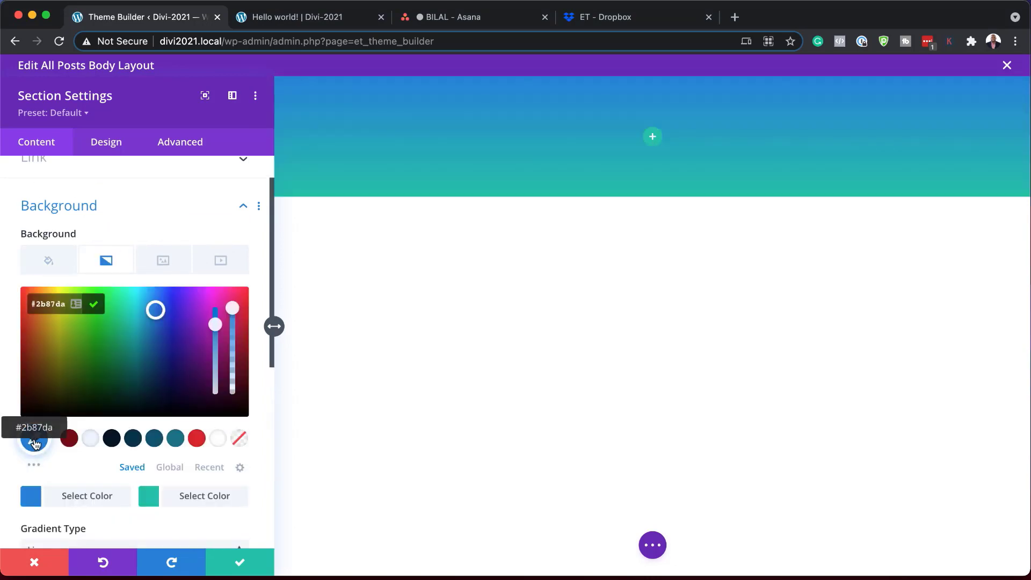
left_click(32, 498)
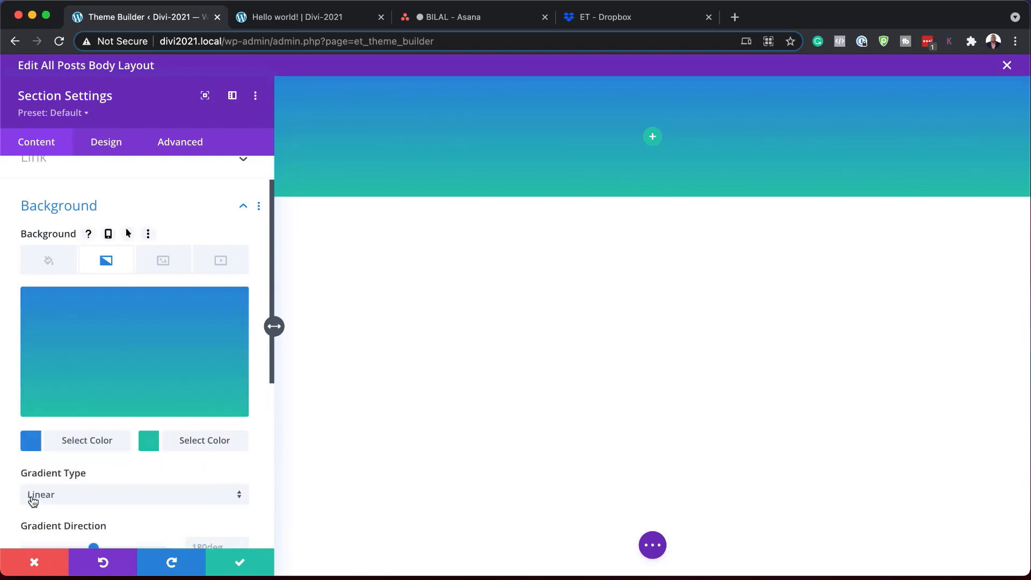
left_click(46, 441)
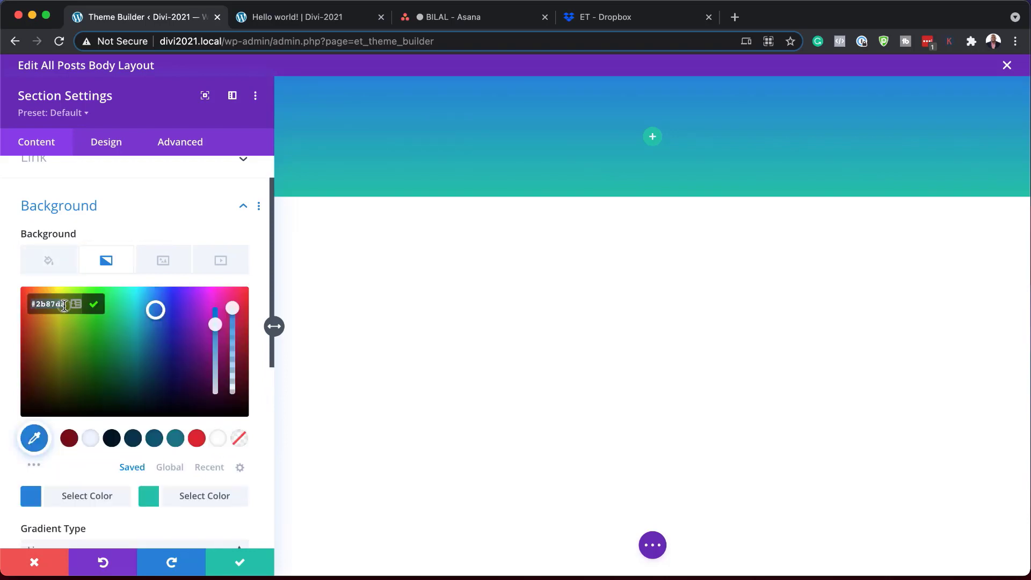
triple_click(64, 305)
type("#8995ff")
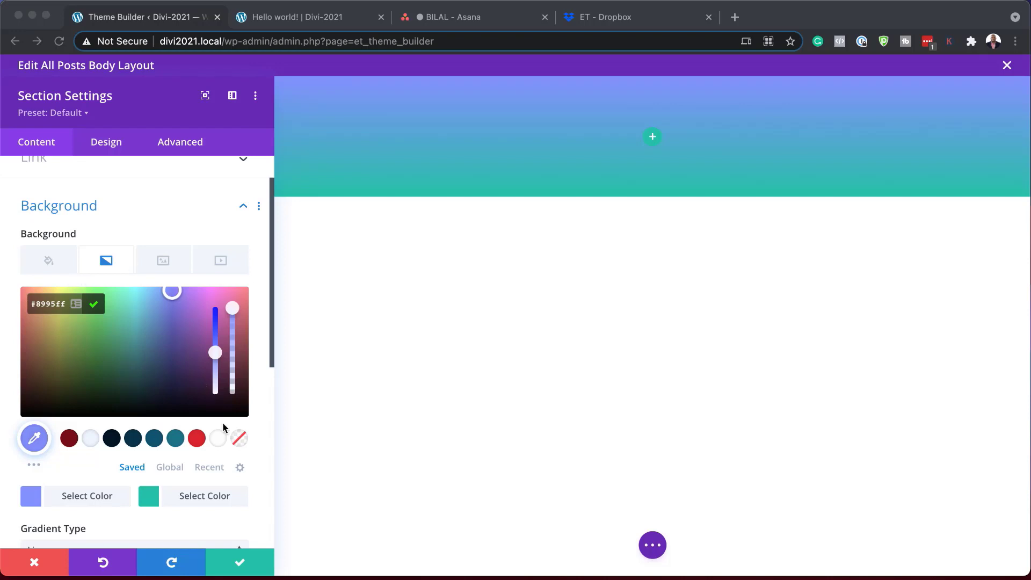
Set the section gradient's second colour to #6163b5 and its gradient direction to 150deg
scroll(140, 524, "down", 2)
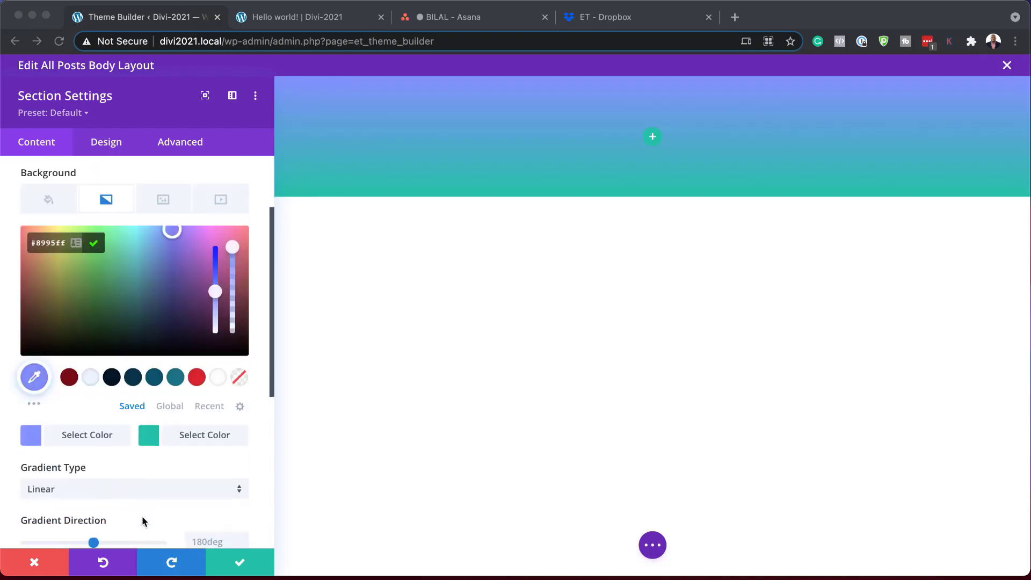
left_click(154, 443)
left_click(152, 441)
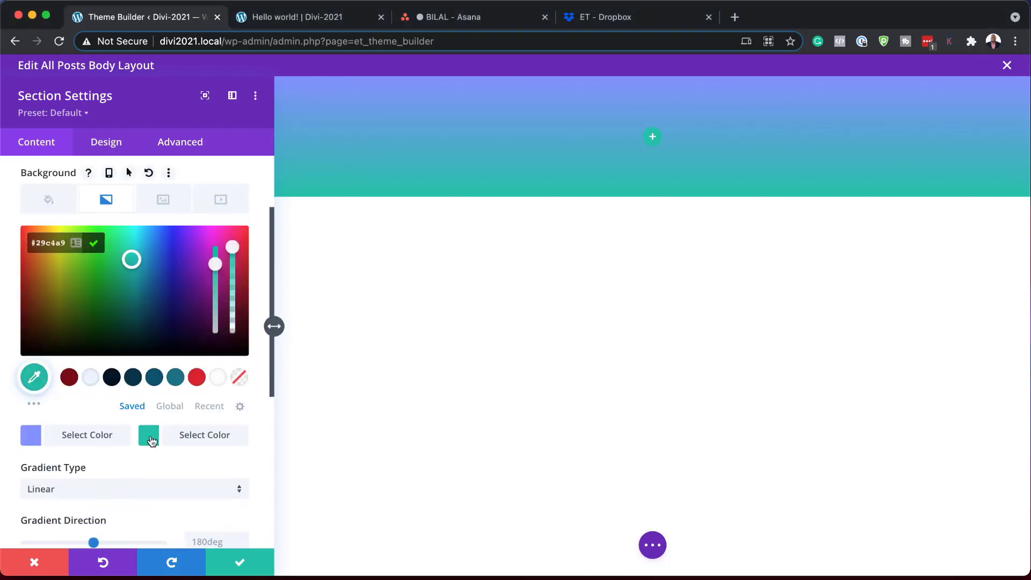
triple_click(55, 244)
type("#6163b5")
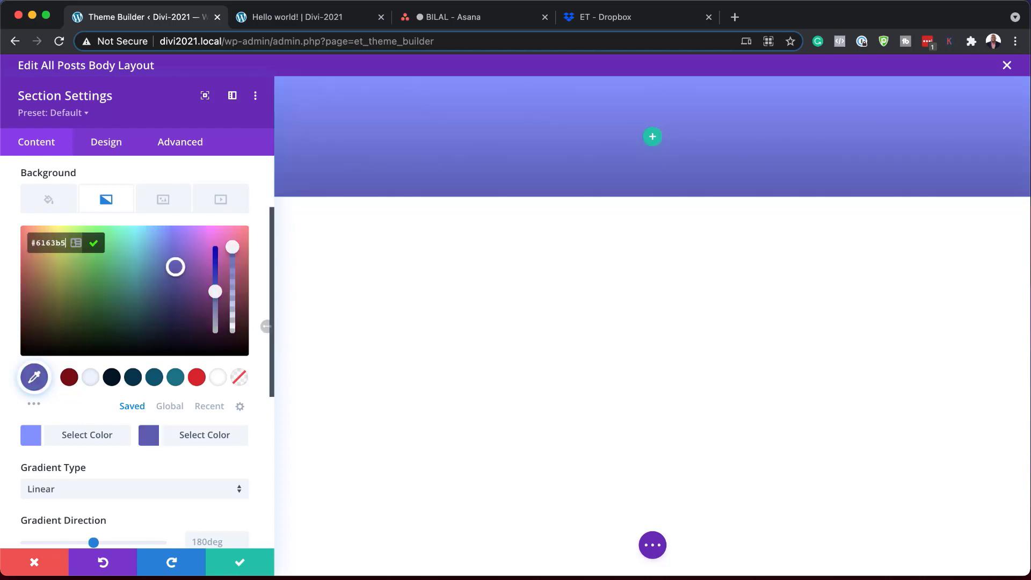
key("super+Tab")
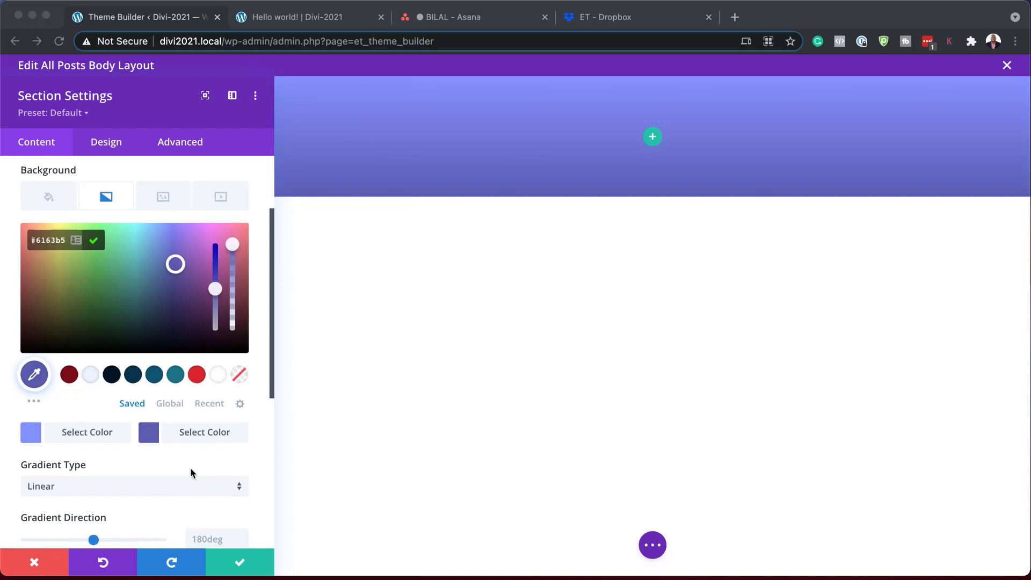
scroll(193, 473, "down", 2)
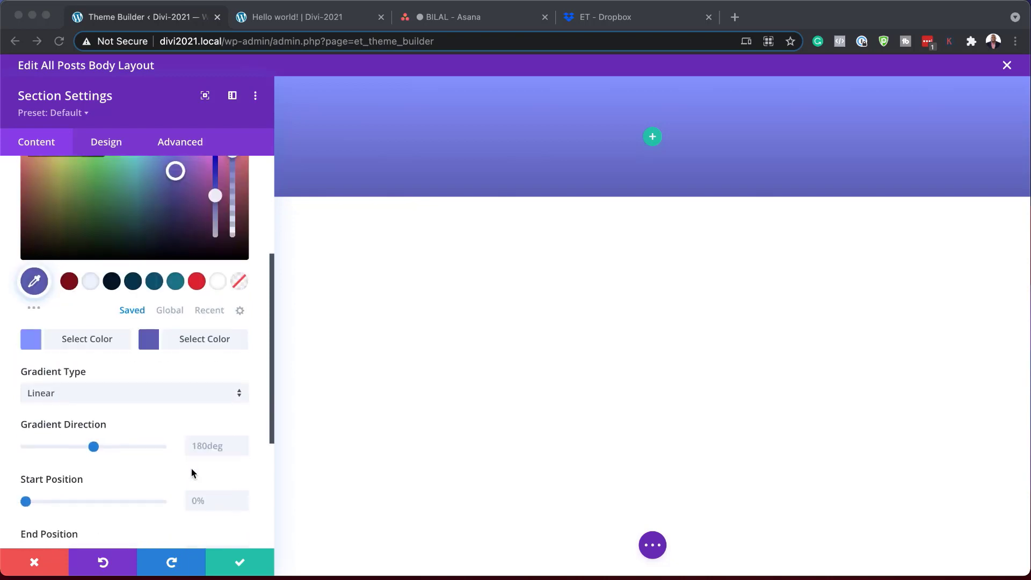
left_click(209, 445)
type("150deg")
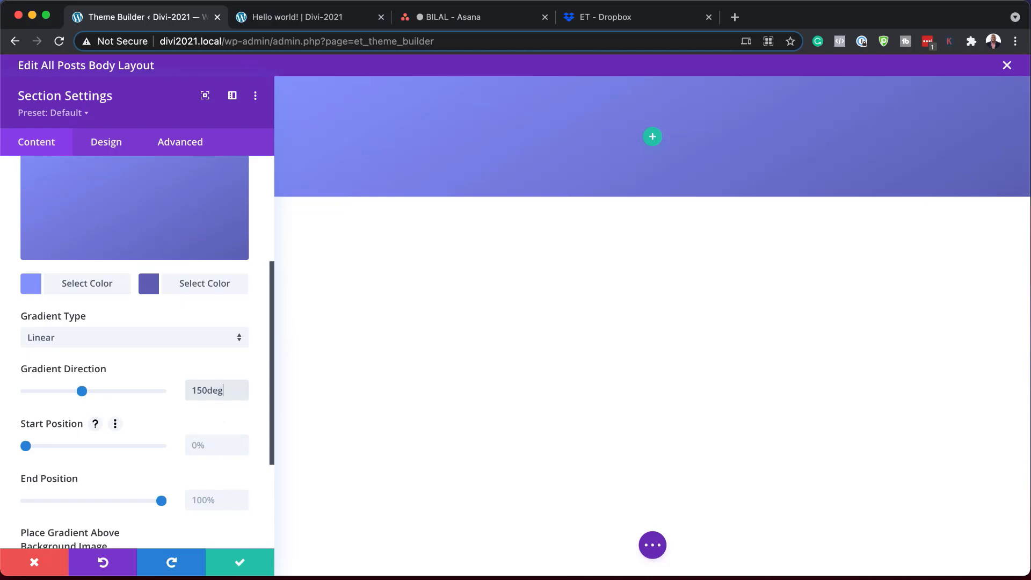
Set the section's top and bottom padding to 0px, linked together, and save the section settings
left_click(112, 142)
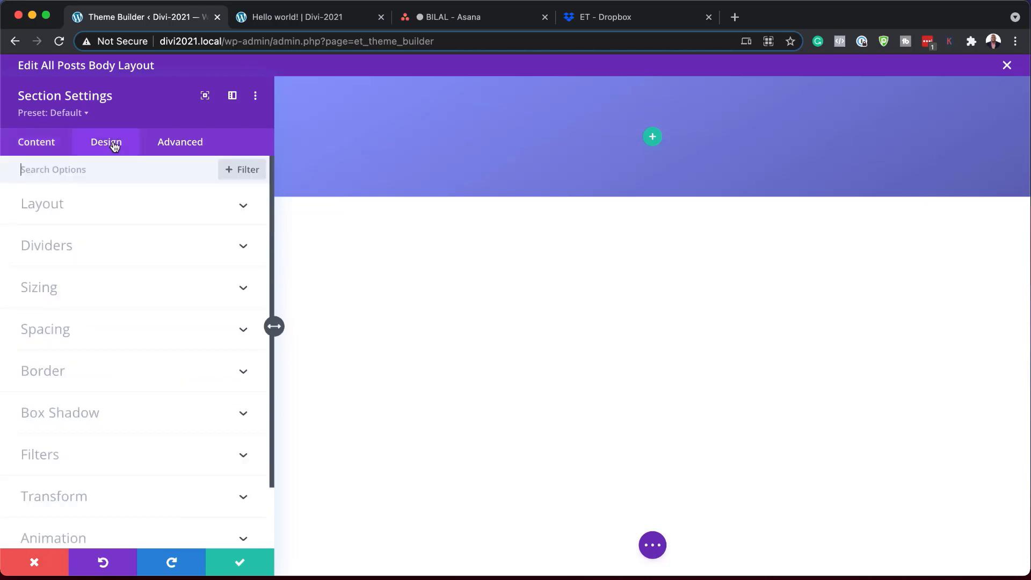
left_click(57, 331)
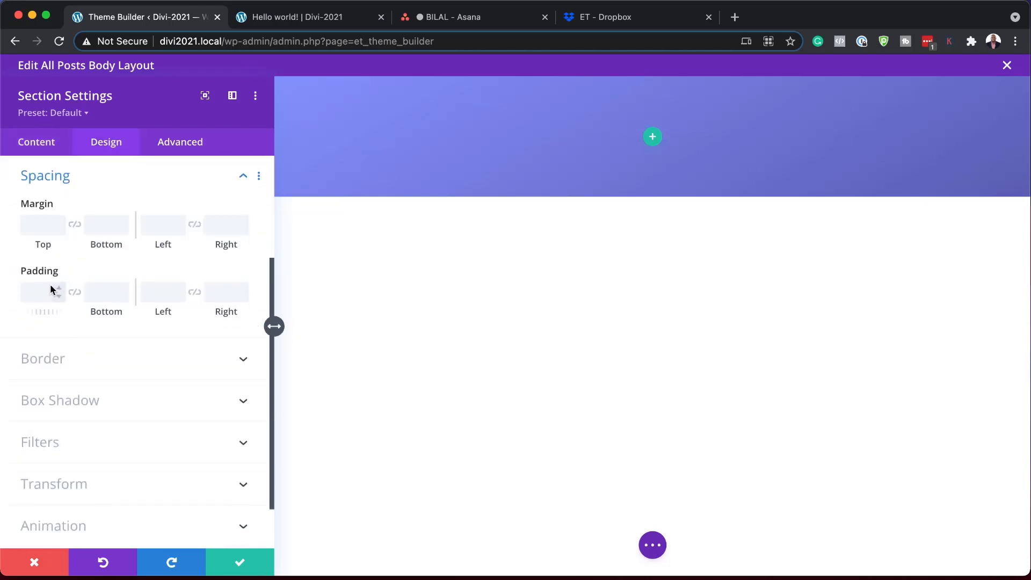
left_click(43, 287)
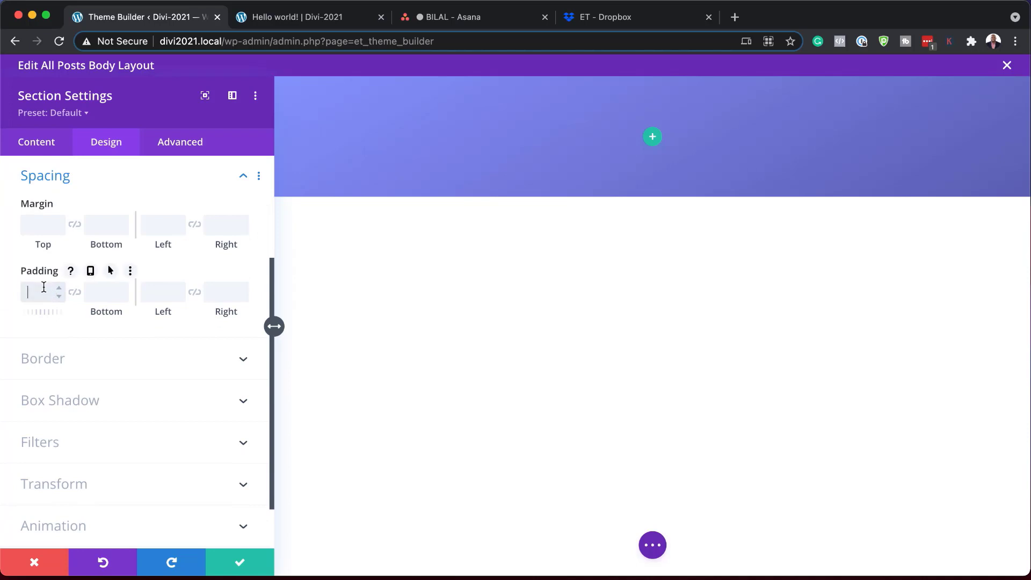
type("0px")
left_click(74, 292)
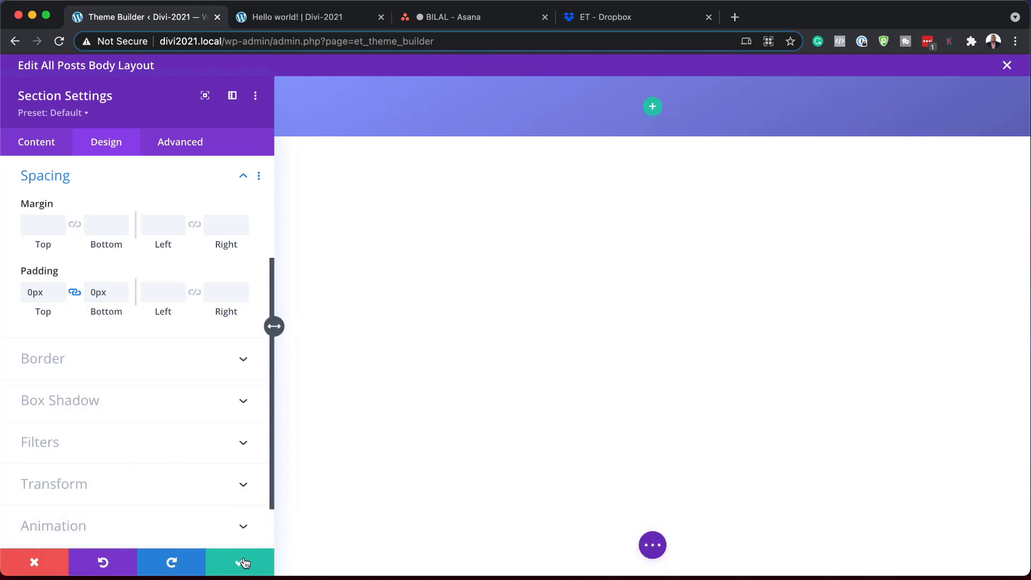
left_click(243, 562)
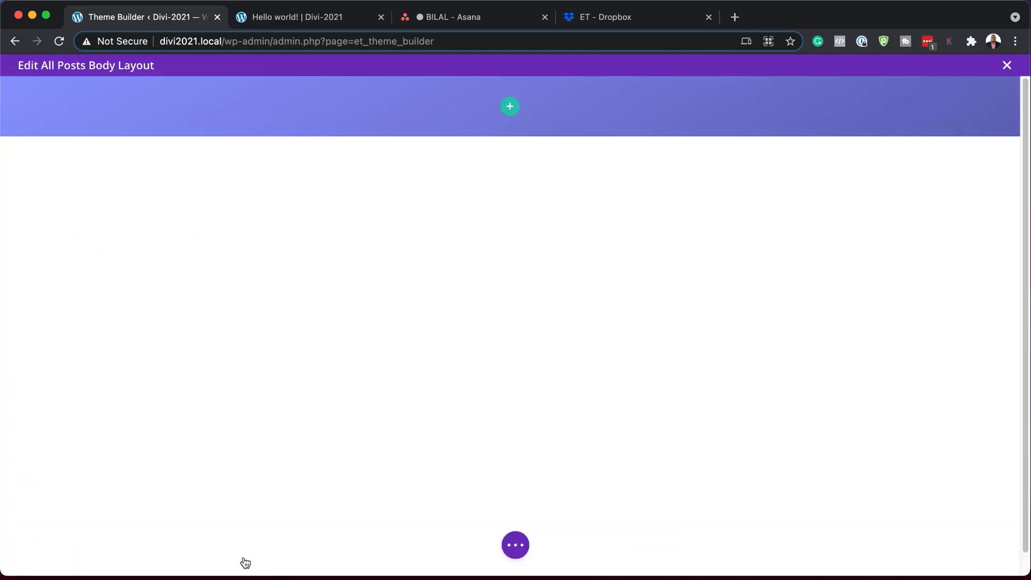
Insert a row with three equal columns into the gradient section and dismiss the module insertion dialog
left_click(515, 107)
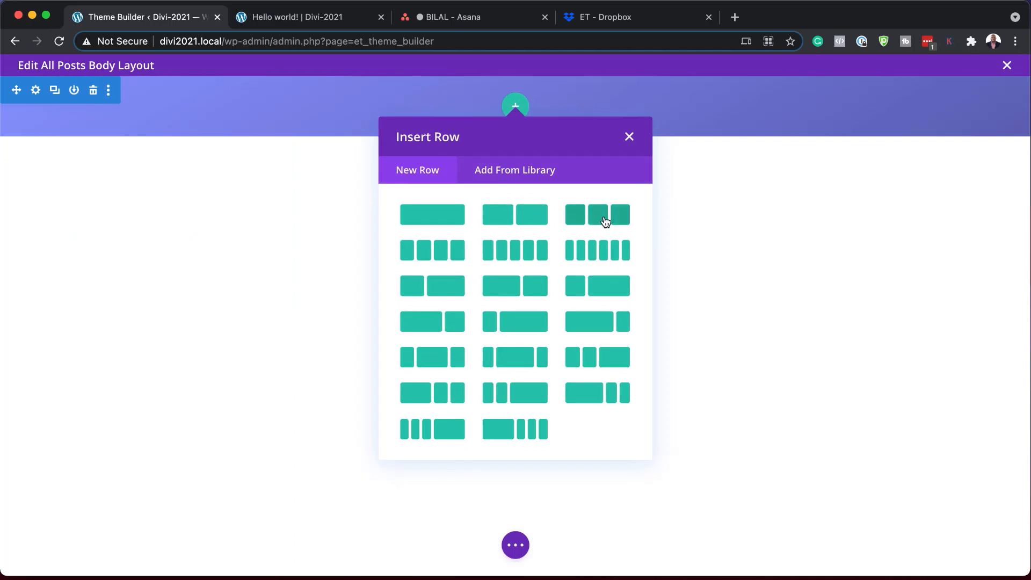
left_click(606, 222)
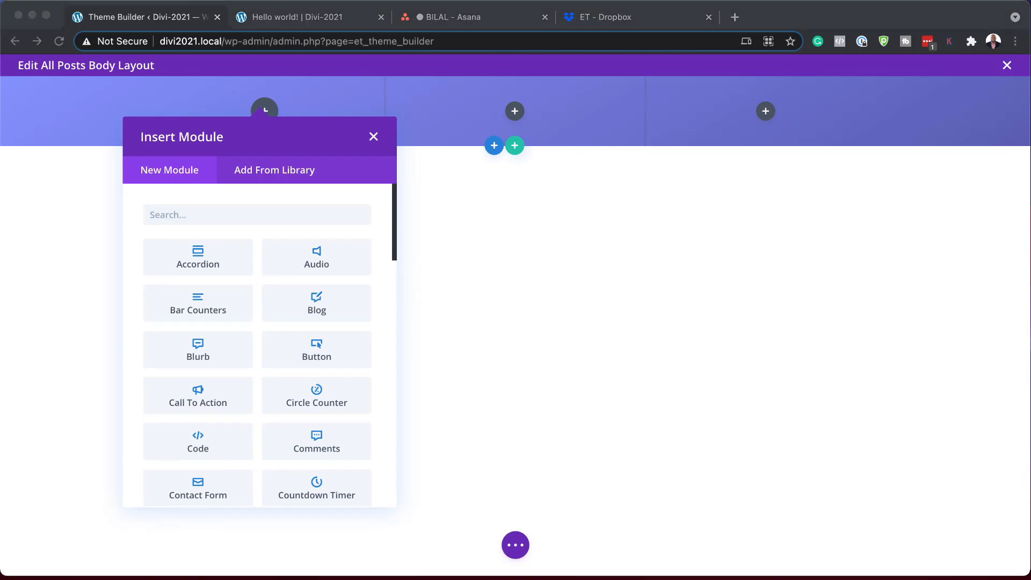
left_click(375, 138)
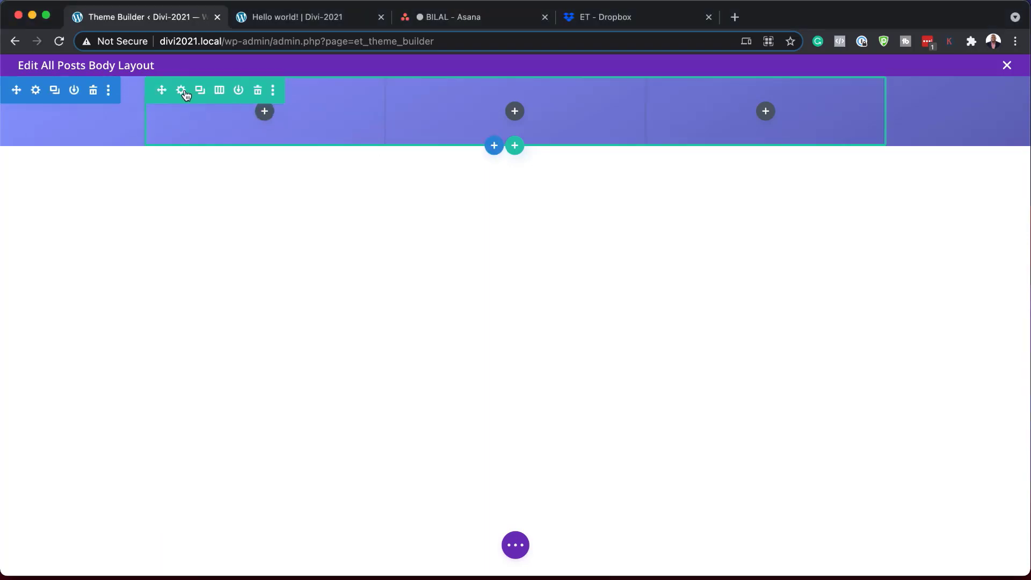
Set the background colour of the three-column row to #8995ff
left_click(186, 95)
left_click(94, 487)
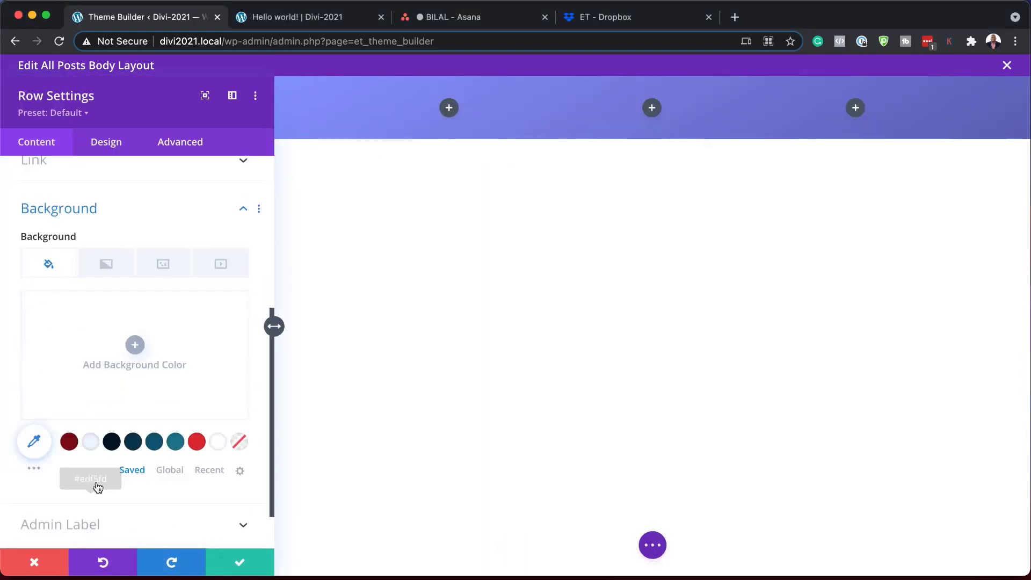
left_click(134, 341)
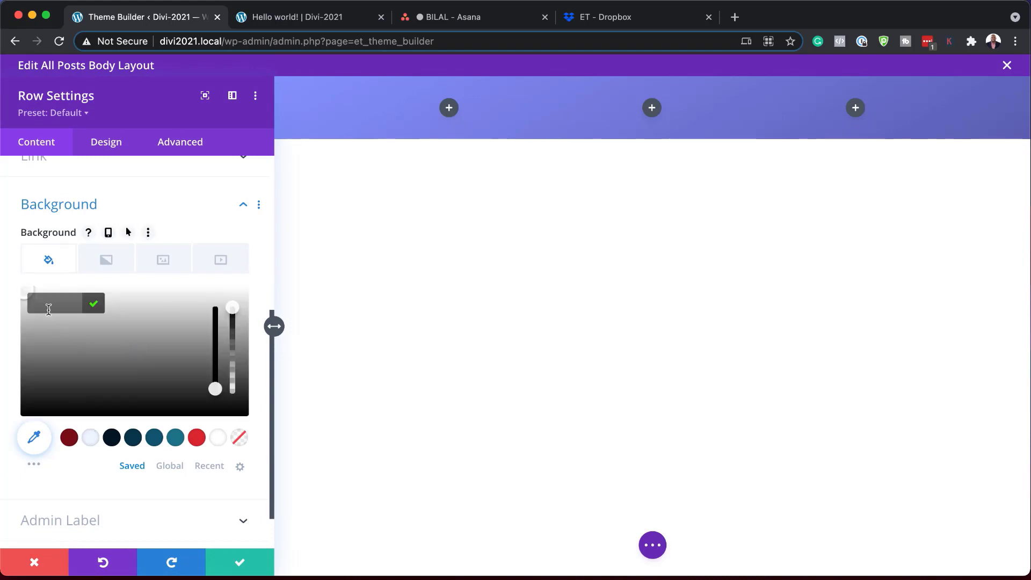
type("#8985ff")
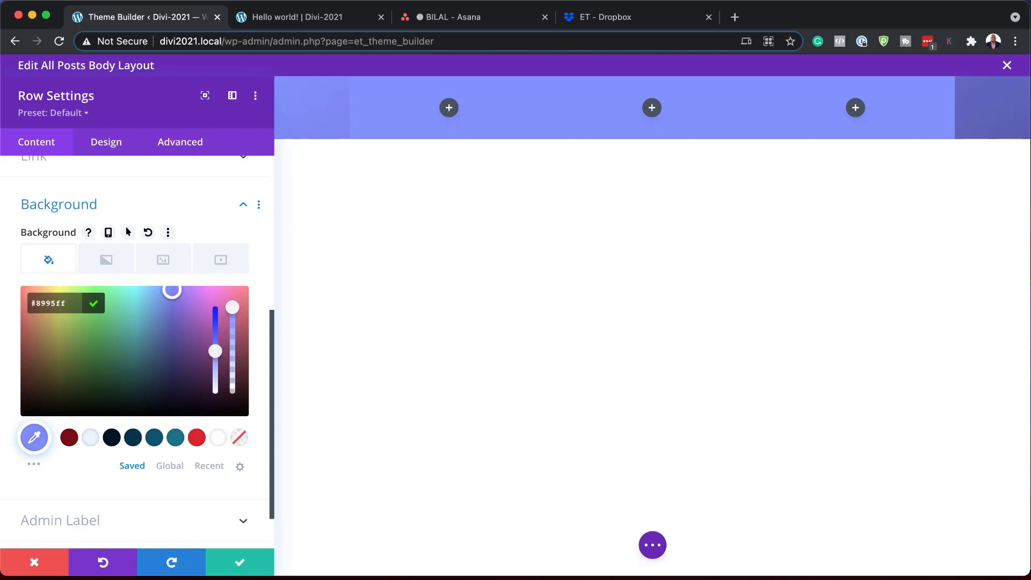
Enable a custom gutter width for the row and set it to 1
left_click(104, 143)
left_click(57, 209)
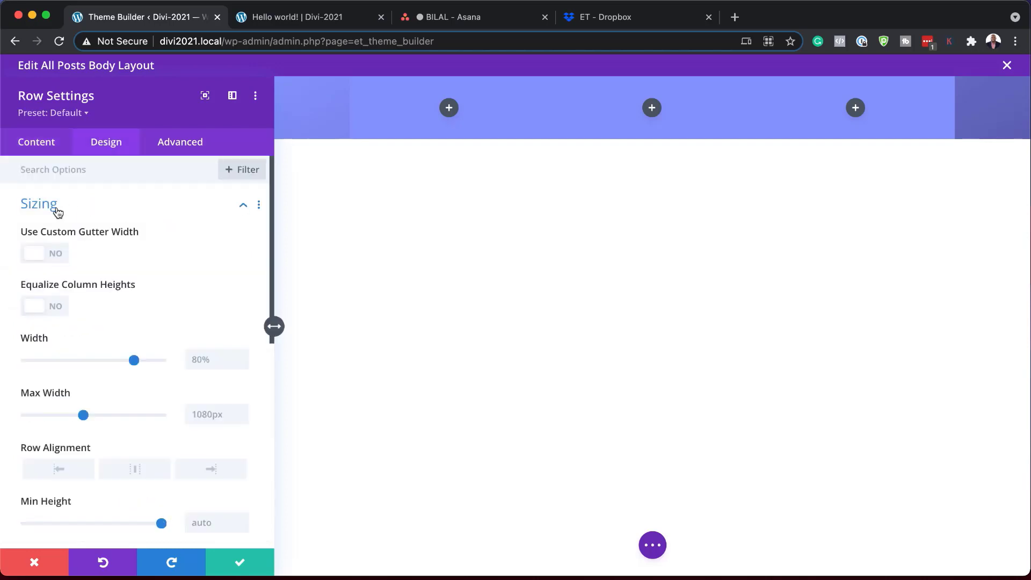
left_click(59, 255)
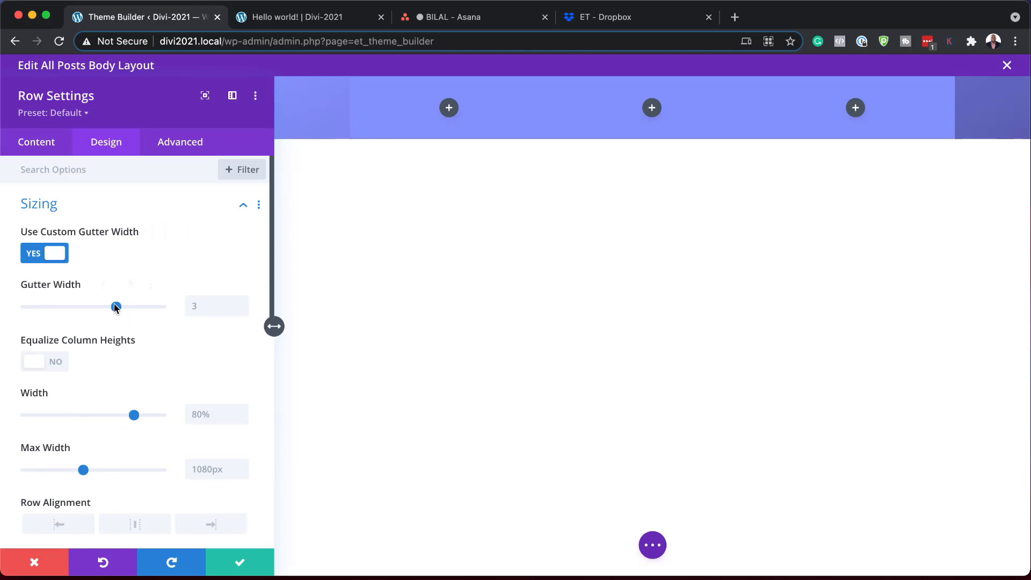
left_click_drag(115, 306, 19, 310)
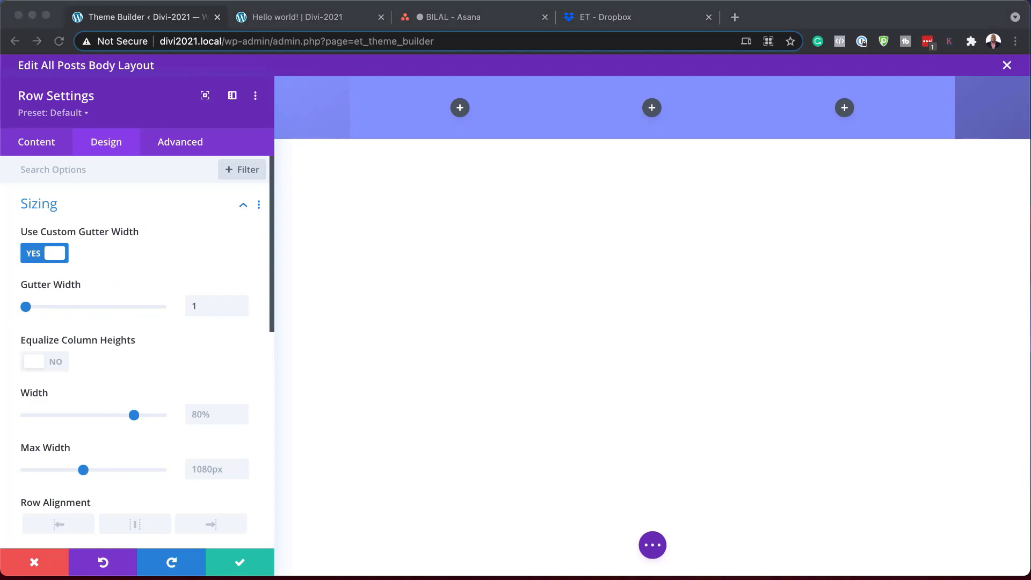
Set the row's left and right padding to 3%, linked together
scroll(159, 176, "down", 3)
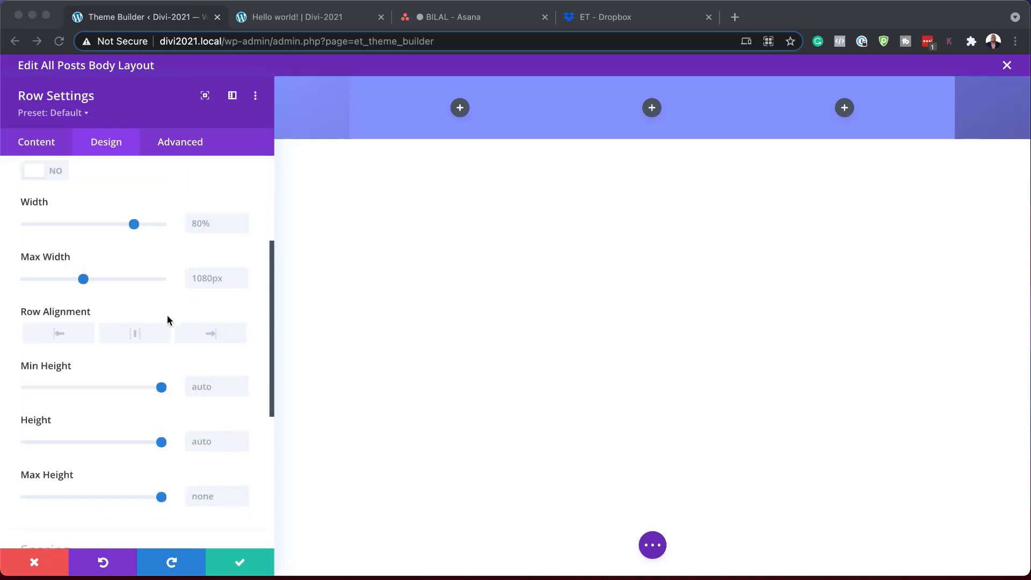
scroll(167, 320, "down", 4)
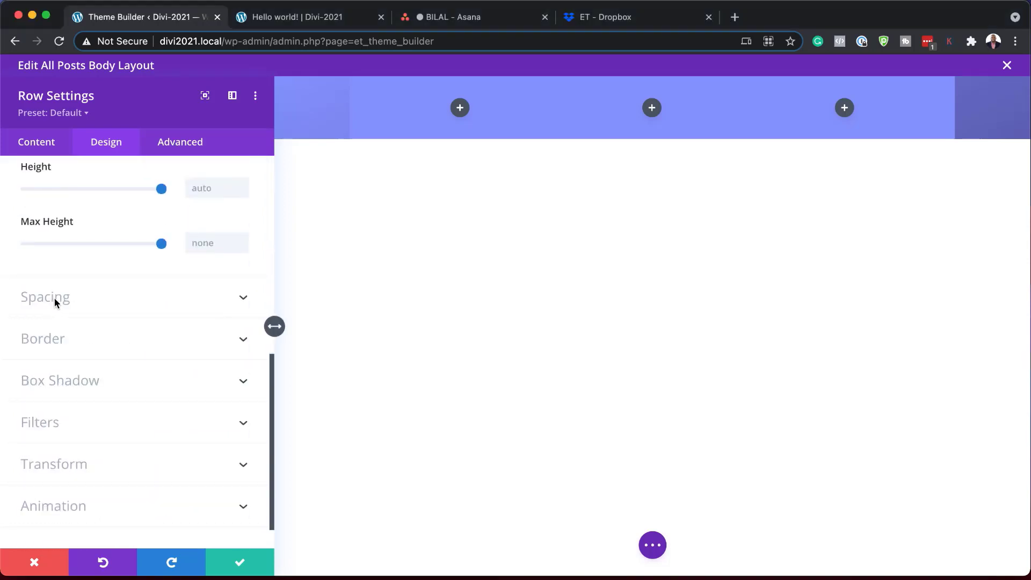
left_click(53, 297)
left_click(144, 290)
type("3%")
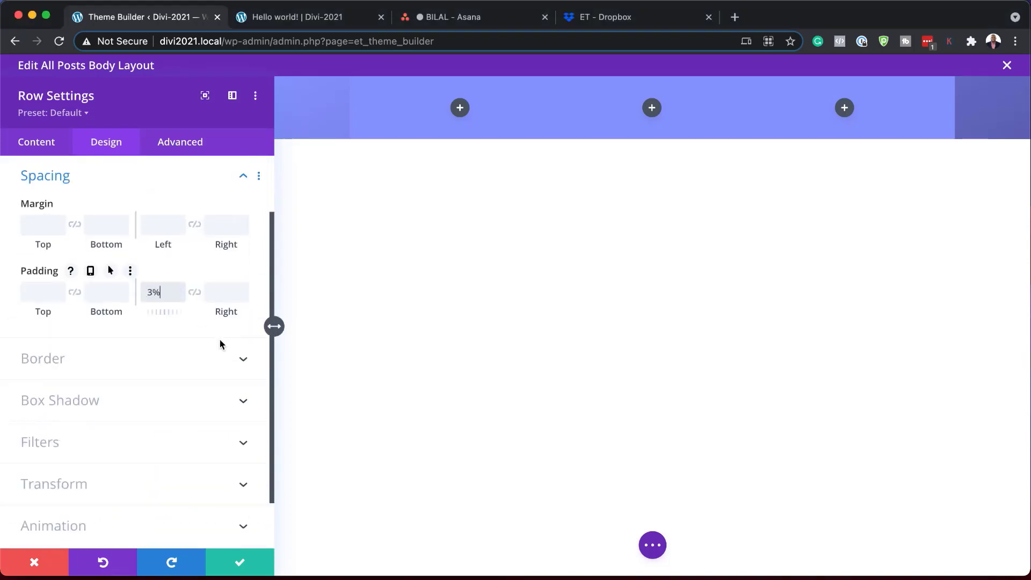
left_click(195, 291)
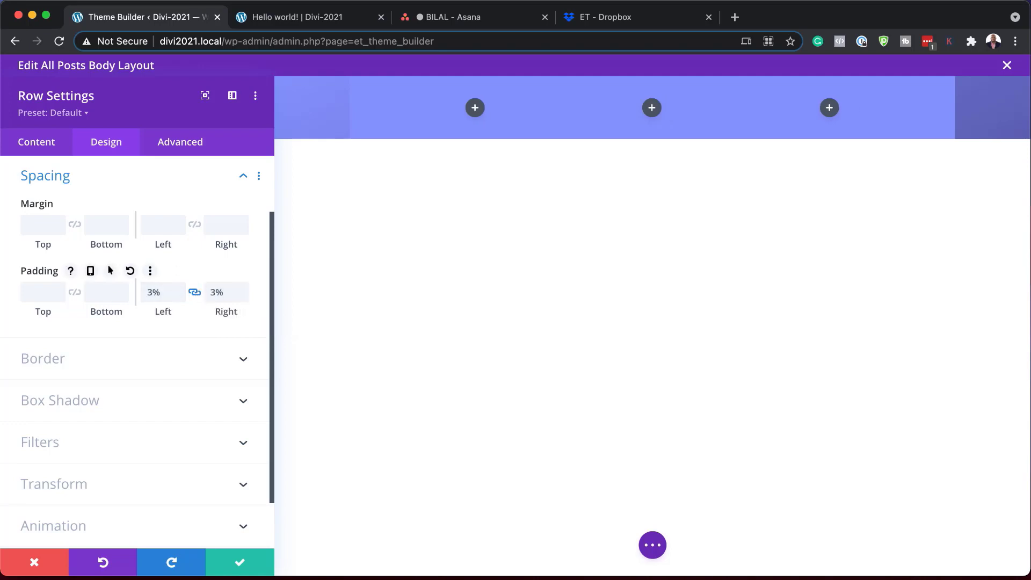
Round all four corners of the row's border to 20px
left_click(51, 366)
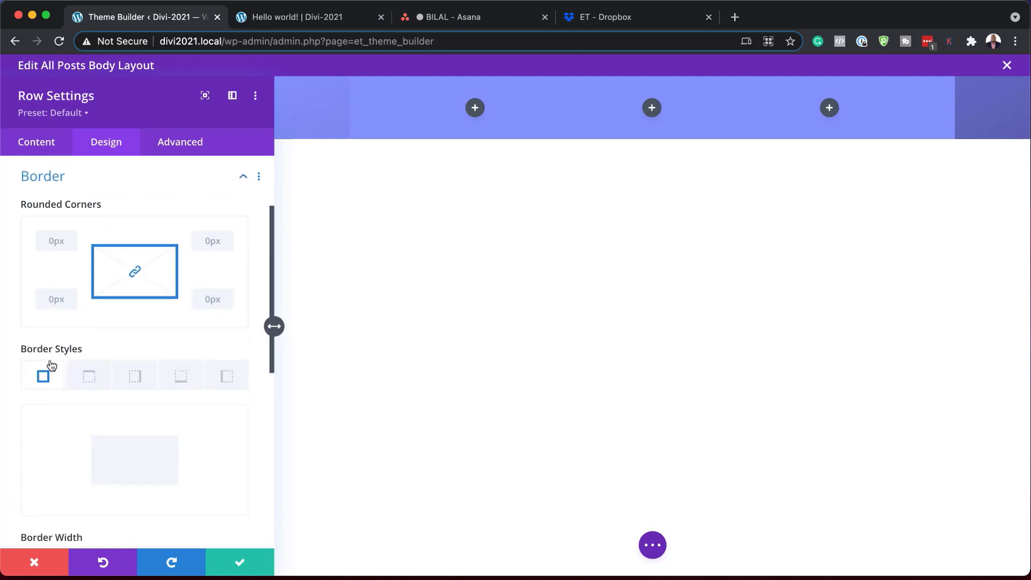
left_click(52, 298)
type("20px")
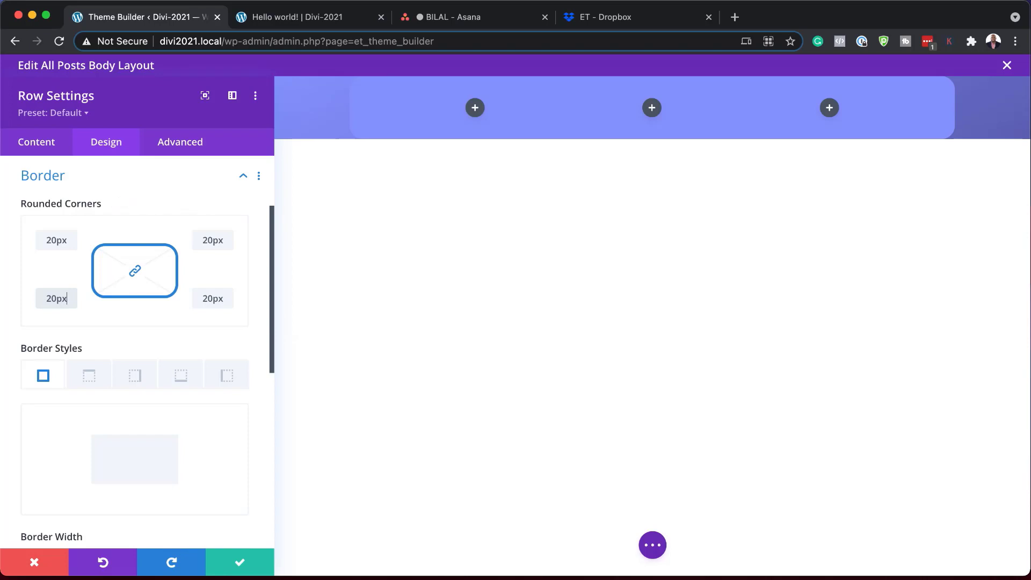
key("super+Tab")
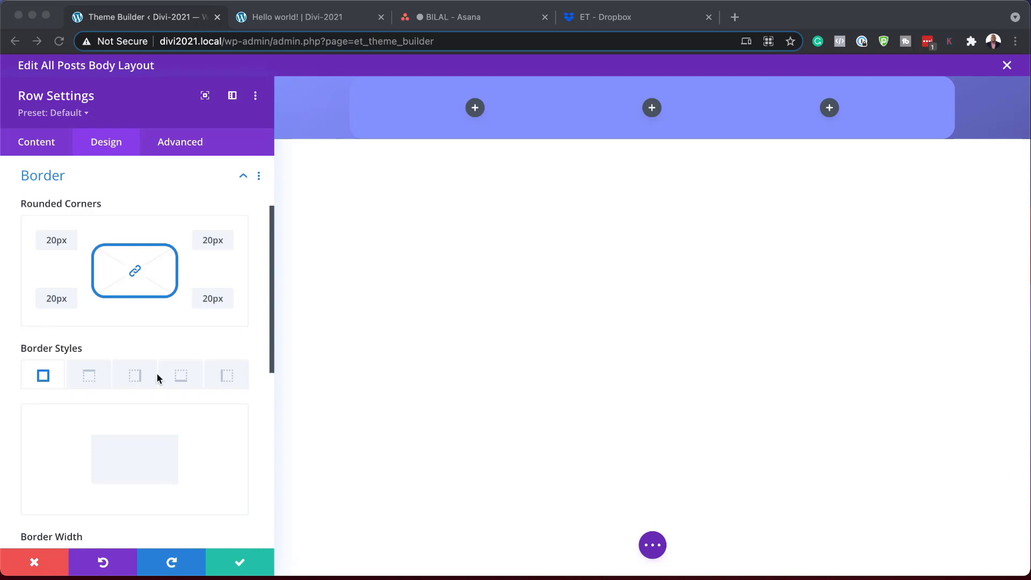
Apply the first box shadow preset to the row and set its blur strength to 50px, keeping the default vertical position
scroll(157, 373, "down", 15)
key("super+Tab")
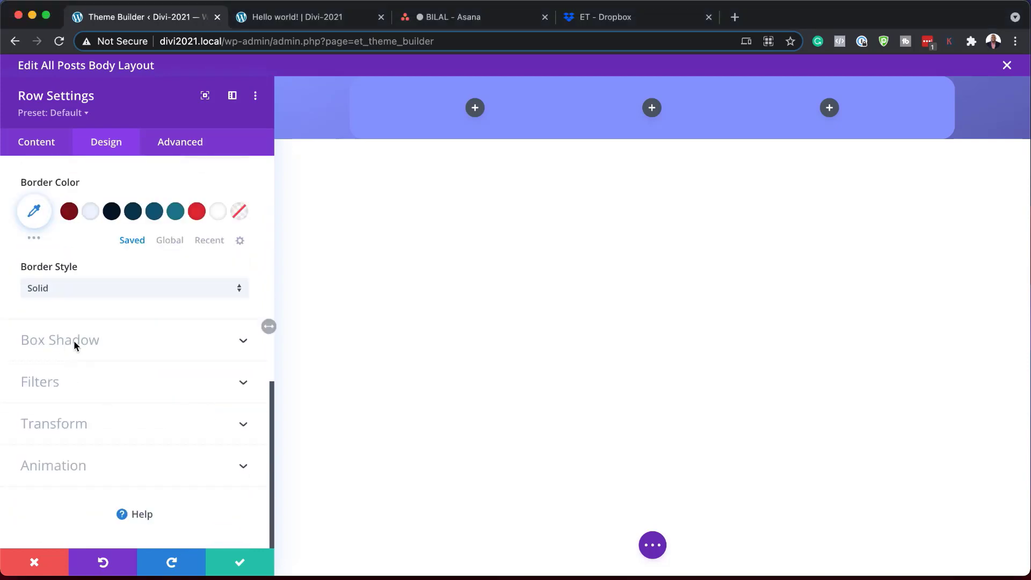
left_click(73, 340)
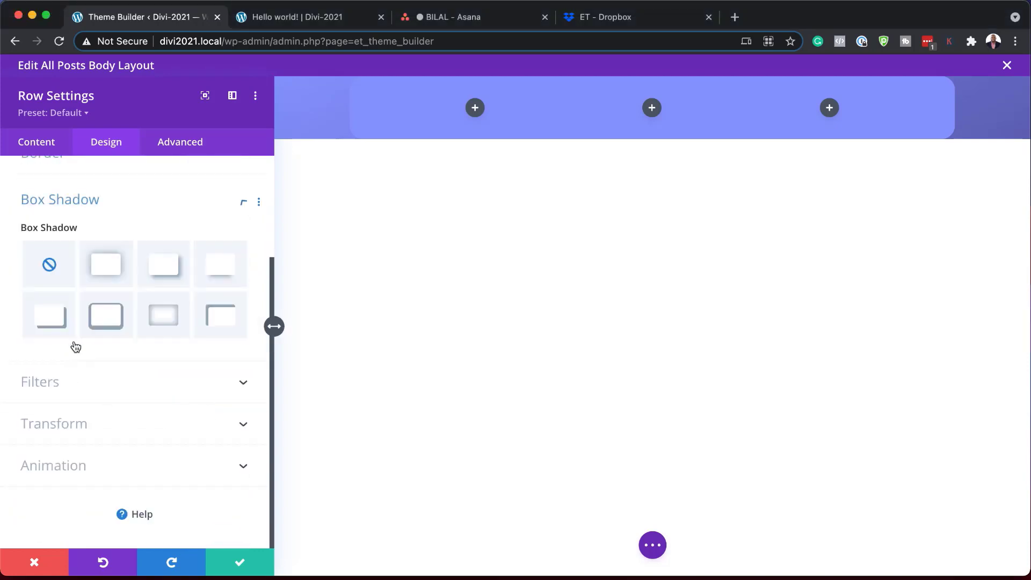
left_click(103, 272)
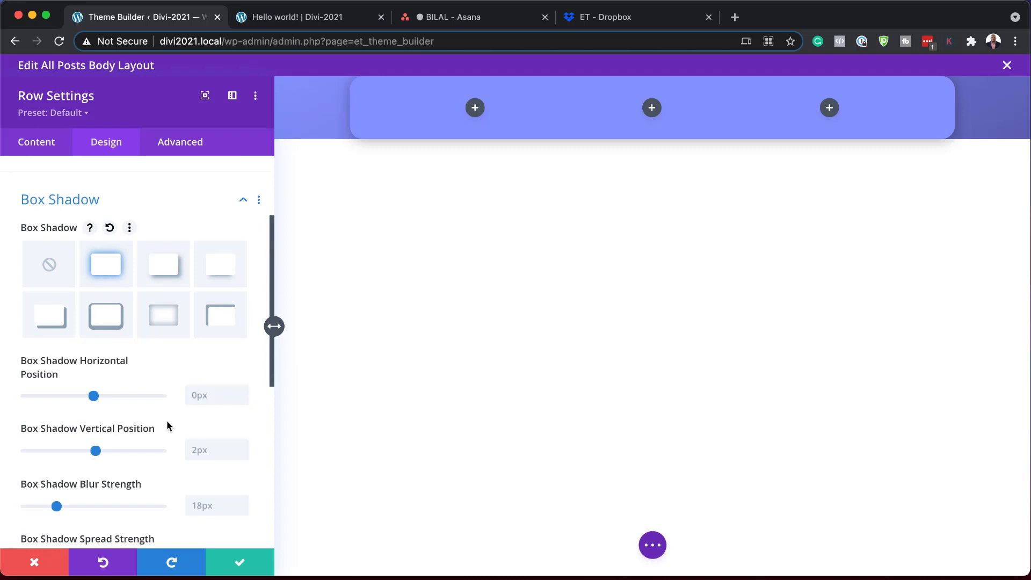
scroll(155, 465, "down", 1)
scroll(156, 469, "down", 1)
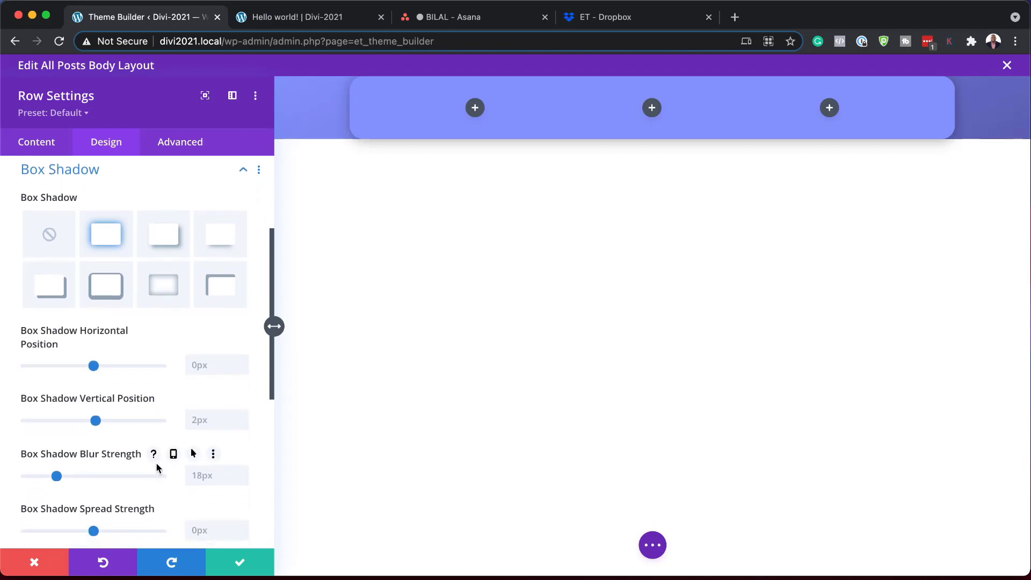
left_click(213, 425)
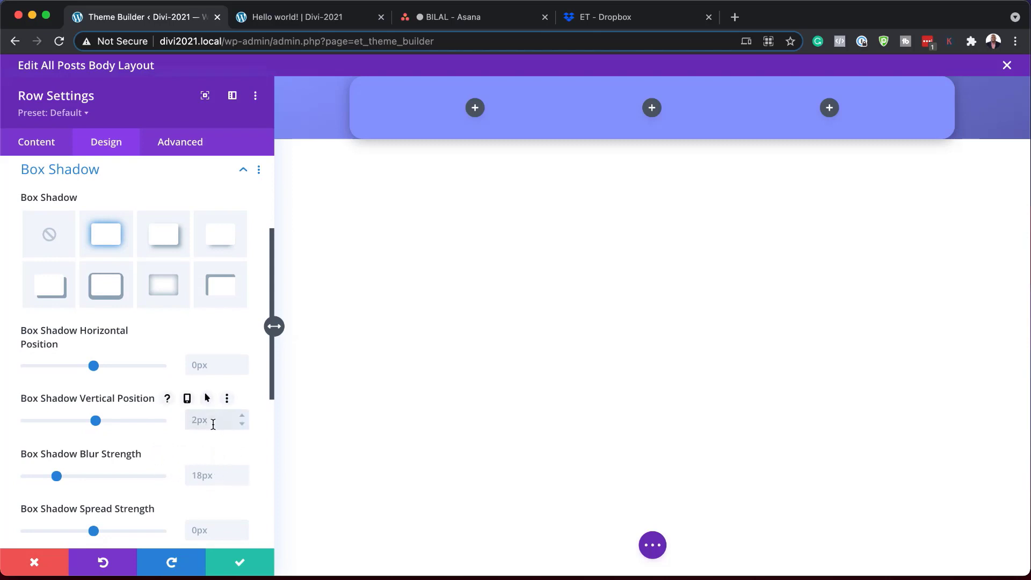
type("50")
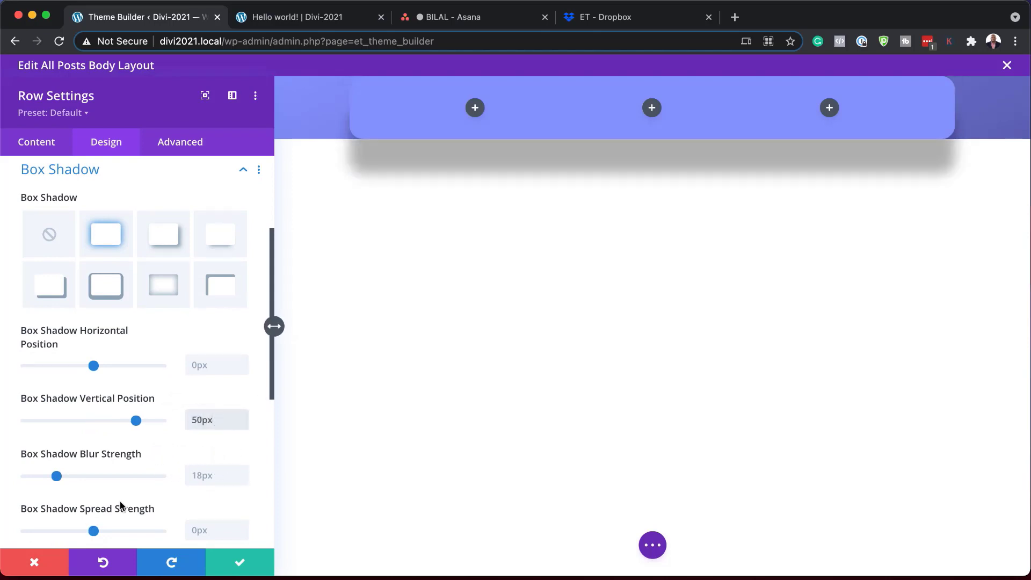
key("super+x")
key("Tab")
key("super+v")
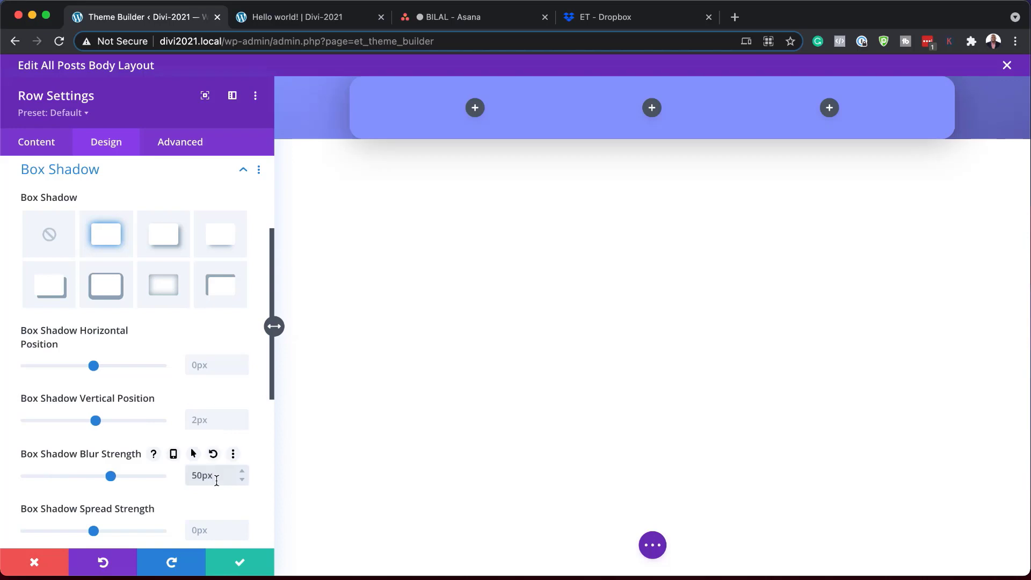
Set the row's box shadow colour to rgba(0,0,0,0.08)
scroll(156, 486, "down", 2)
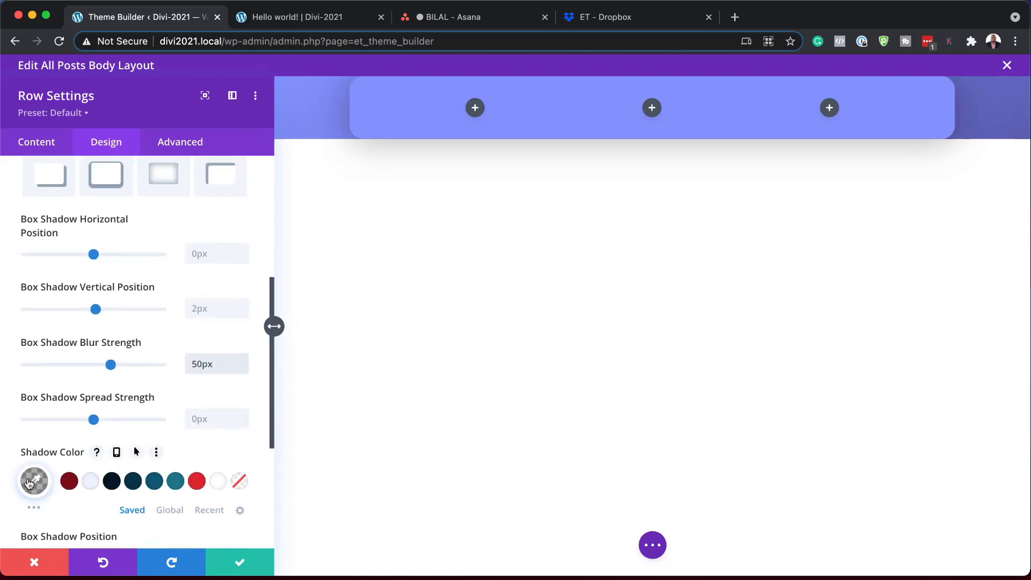
left_click(35, 481)
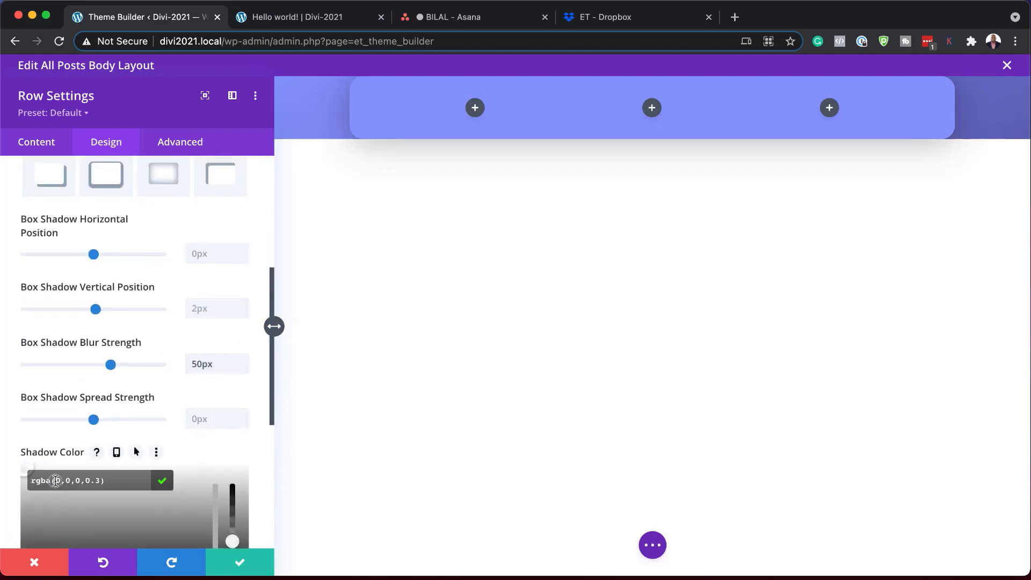
left_click_drag(56, 482, 98, 477)
type("0,0,0,0.18")
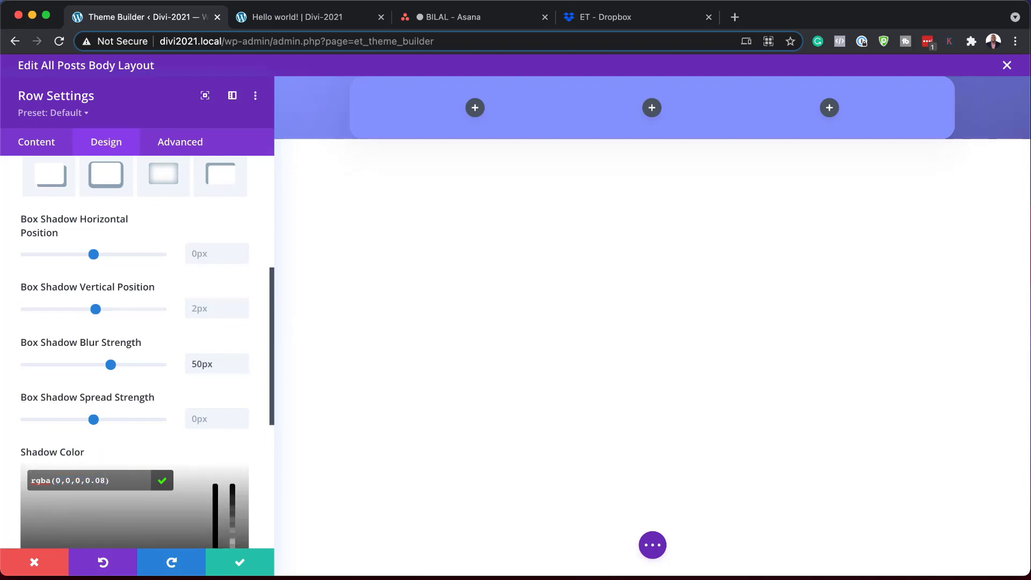
Unlink the row's transform translate values and set the vertical offset to 50px
scroll(164, 331, "down", 6)
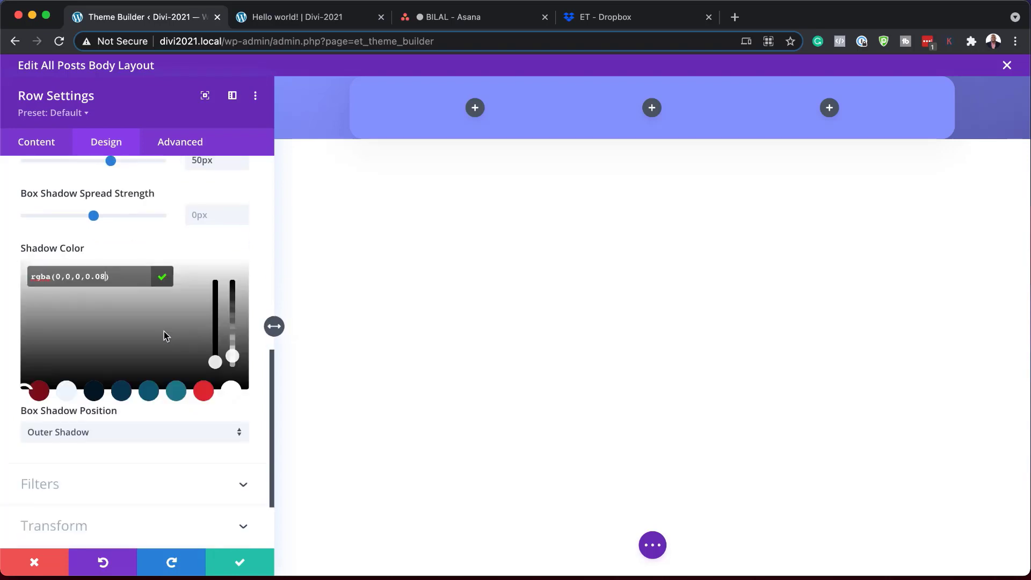
left_click(81, 427)
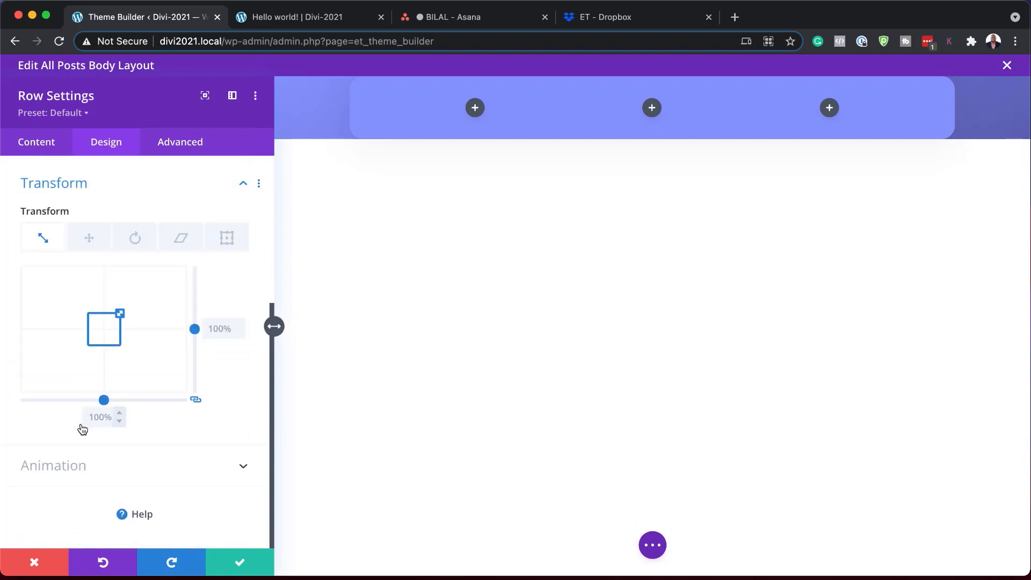
left_click(92, 242)
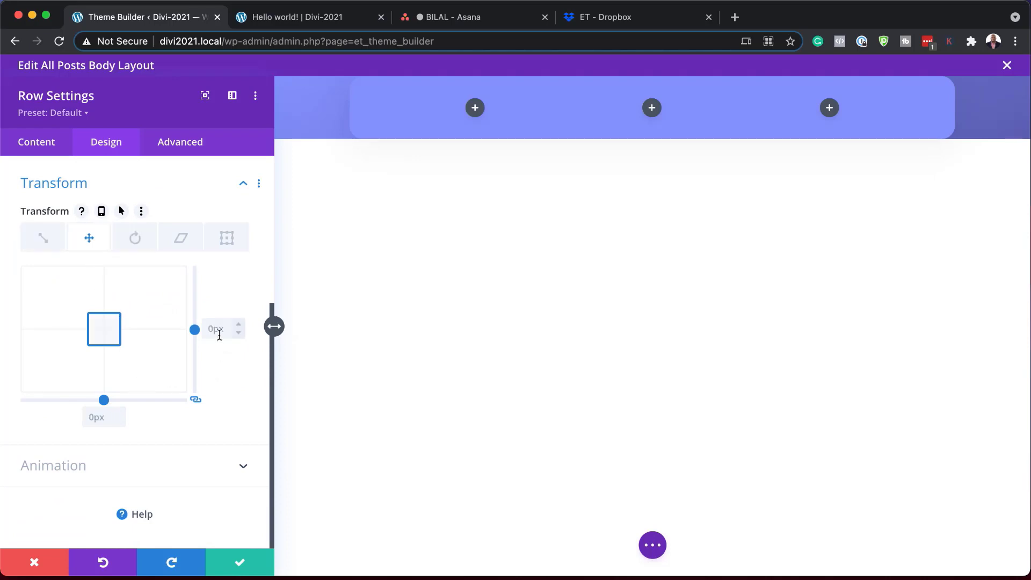
left_click(196, 401)
left_click(216, 330)
type("50")
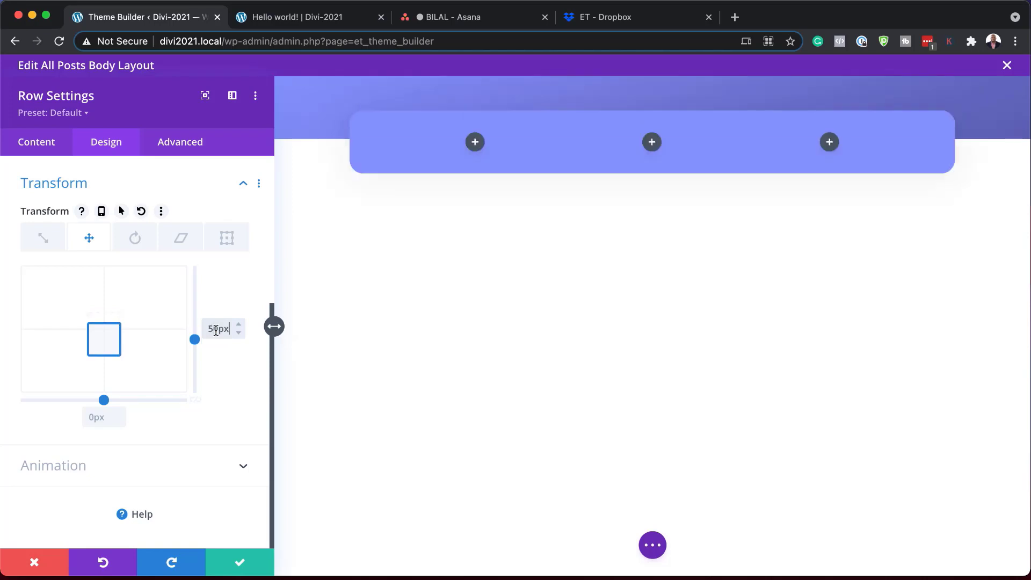
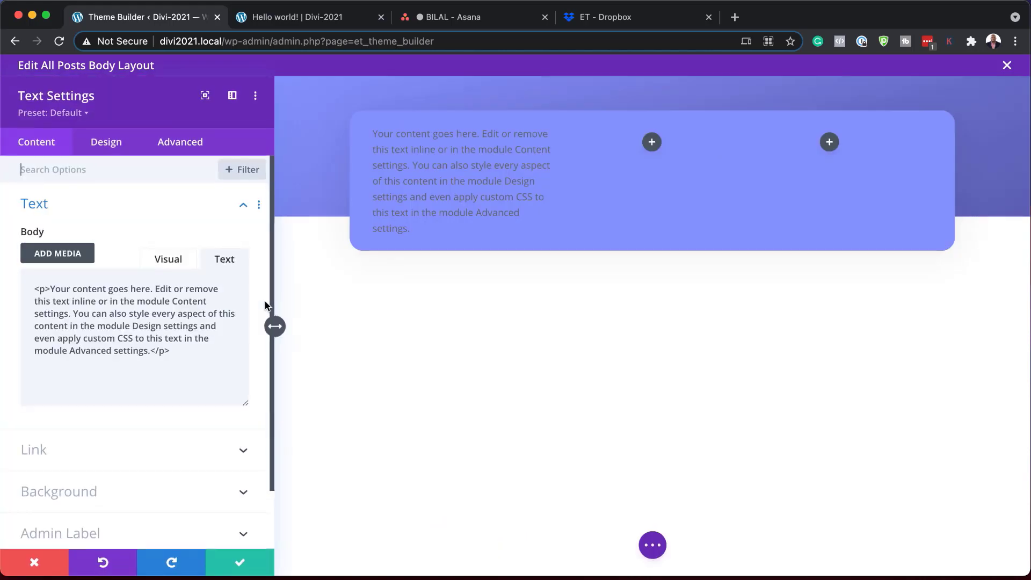
Replace the body of the Text module in the first column with Post Categories dynamic content, using its default options
left_click(166, 267)
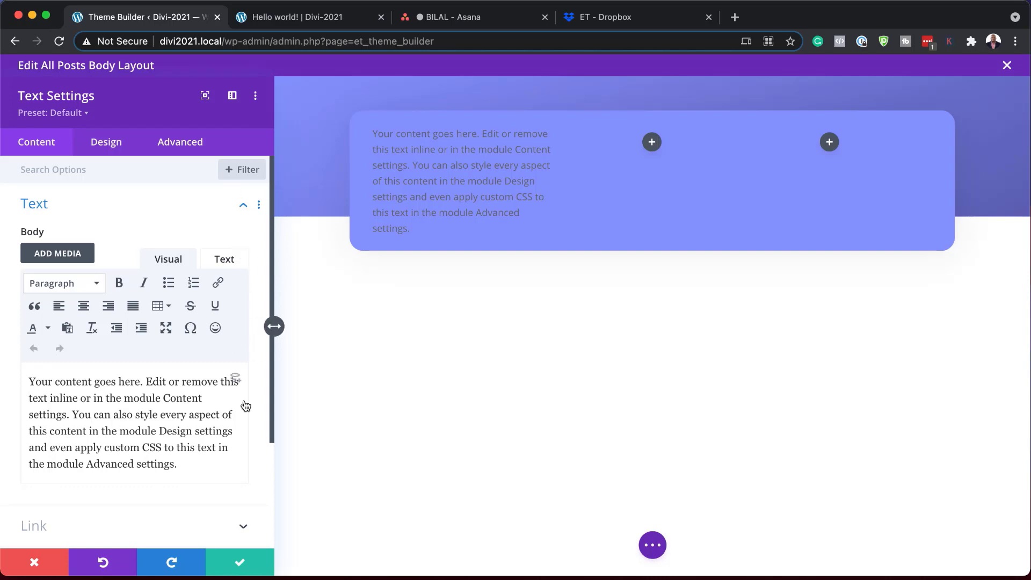
left_click(236, 377)
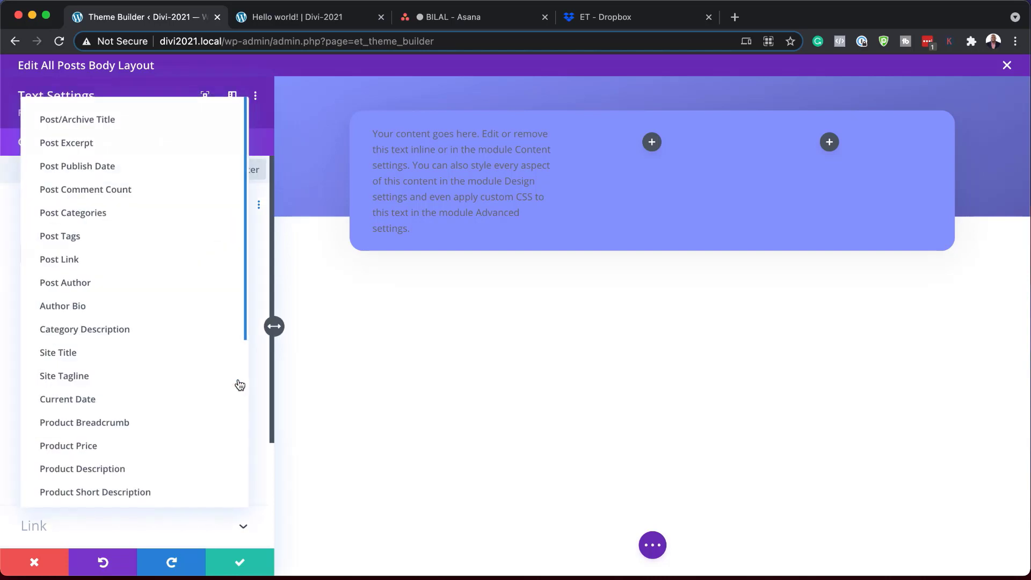
left_click(157, 216)
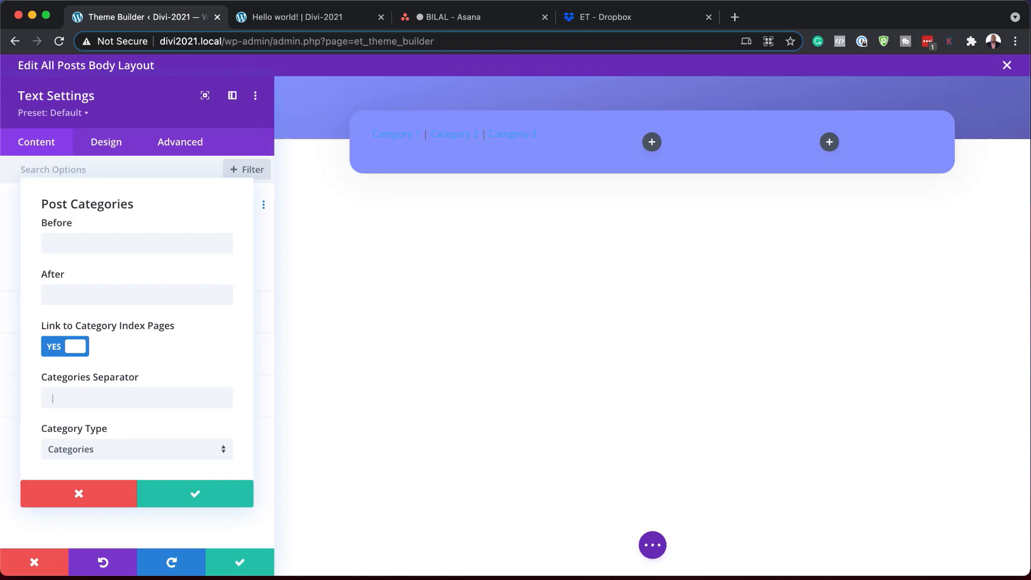
left_click(199, 499)
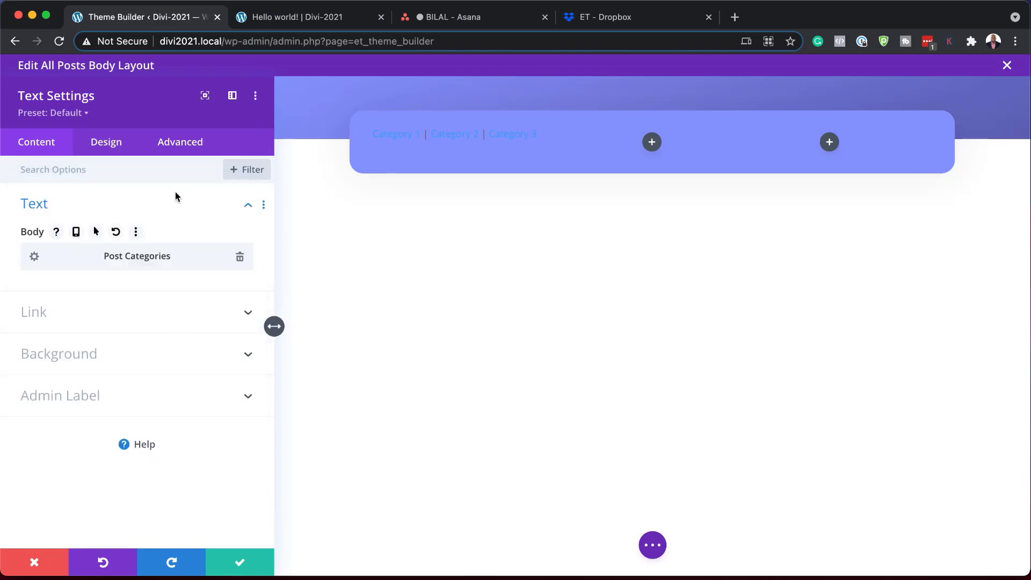
Set the first column's Text module font to Alata and its text colour to #ffffff
left_click(97, 148)
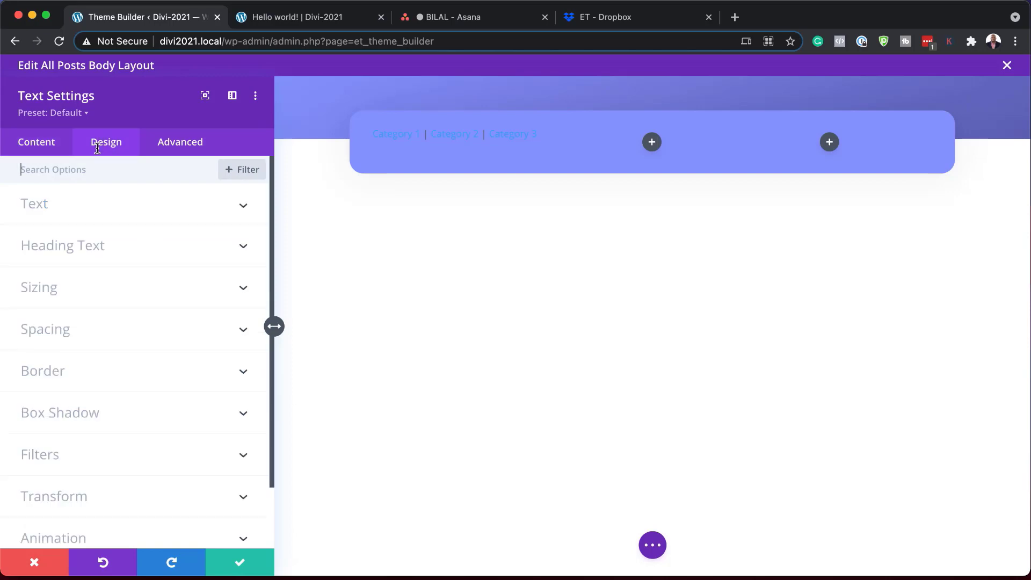
left_click(56, 208)
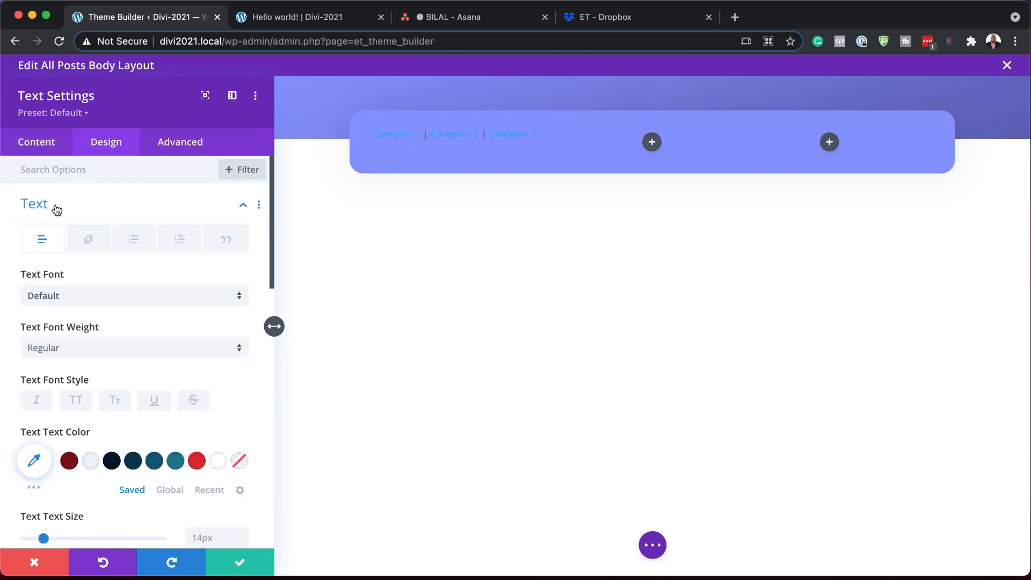
left_click(93, 301)
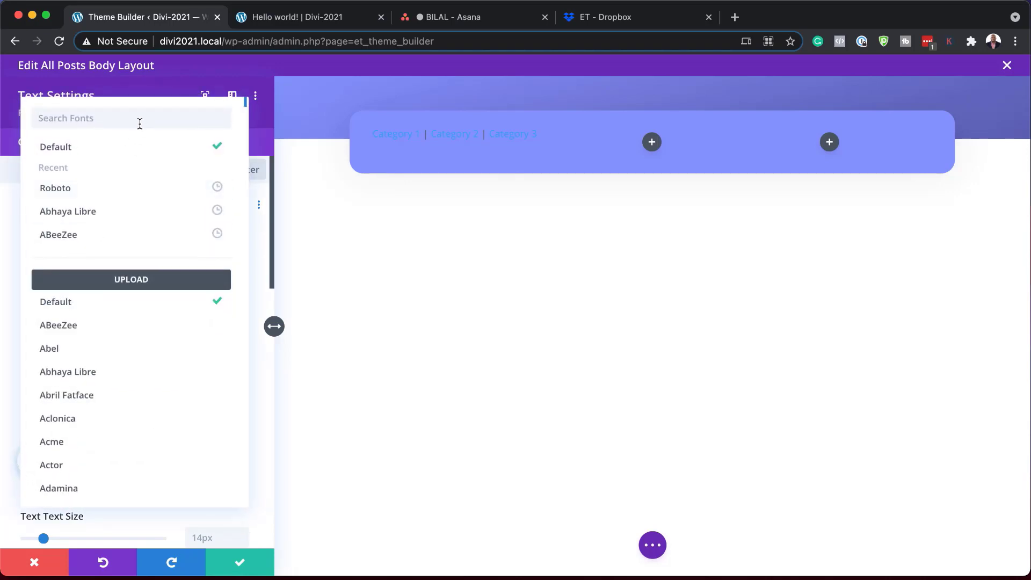
type("ala")
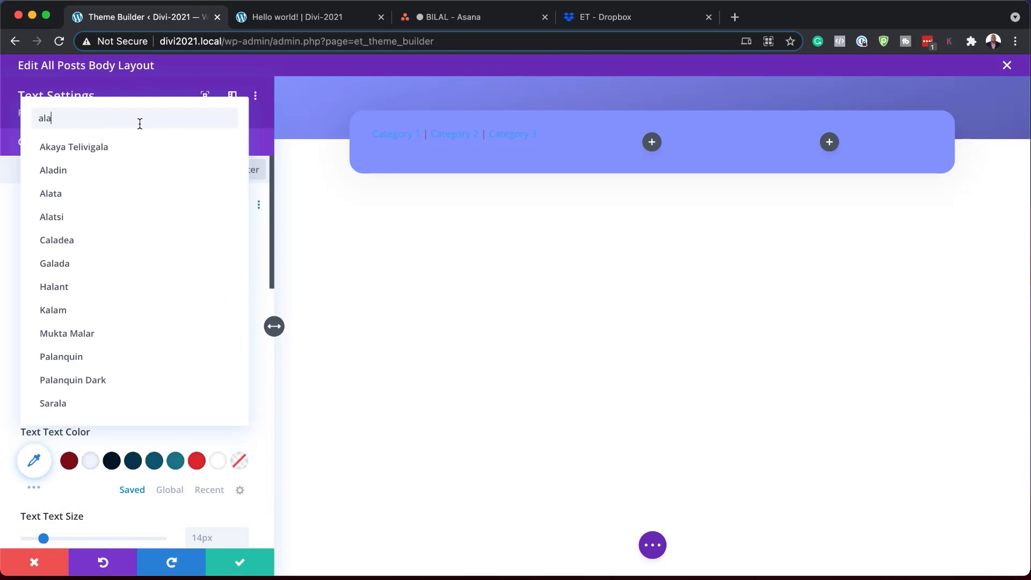
type("t")
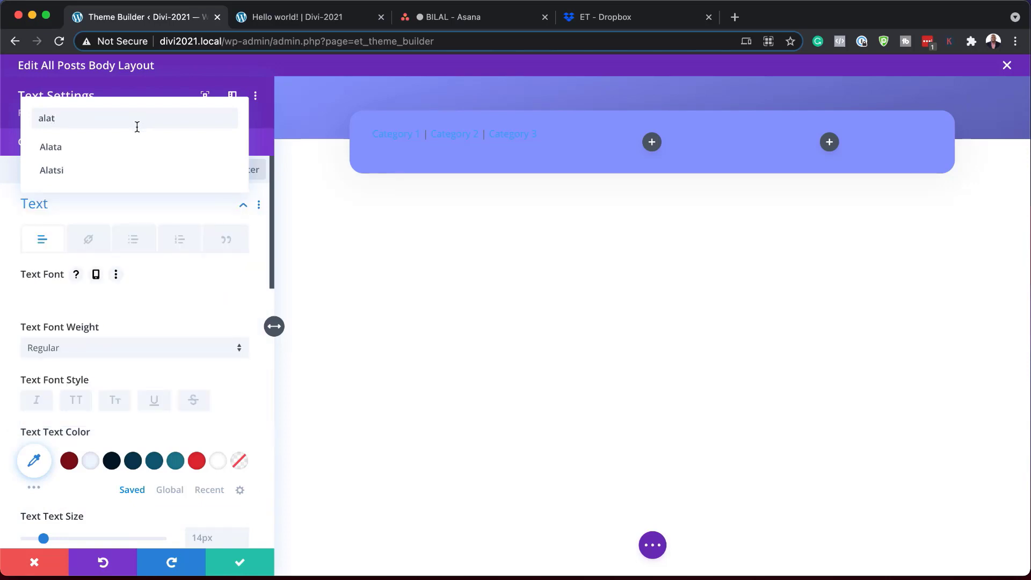
left_click(116, 148)
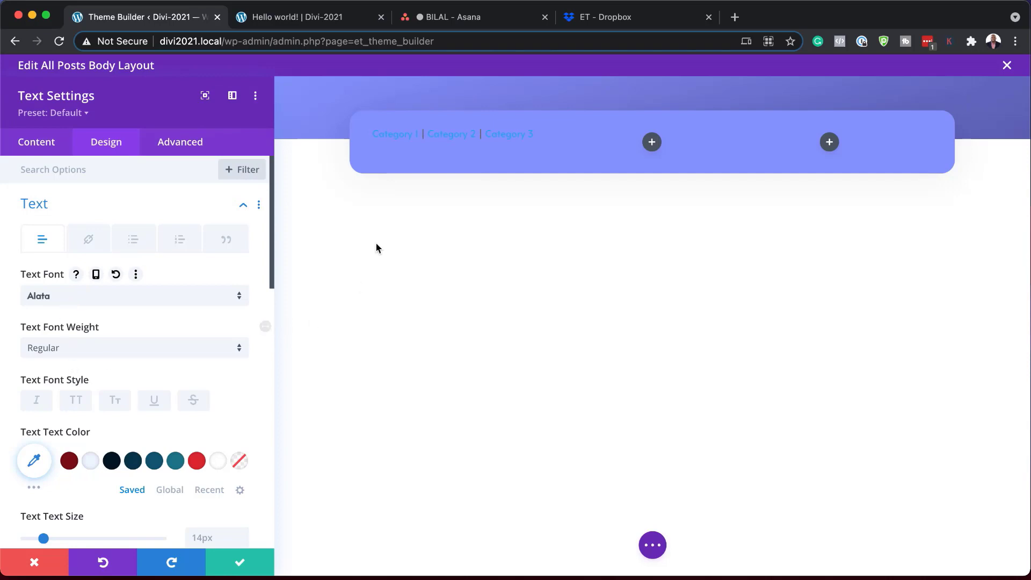
left_click(36, 463)
left_click(28, 469)
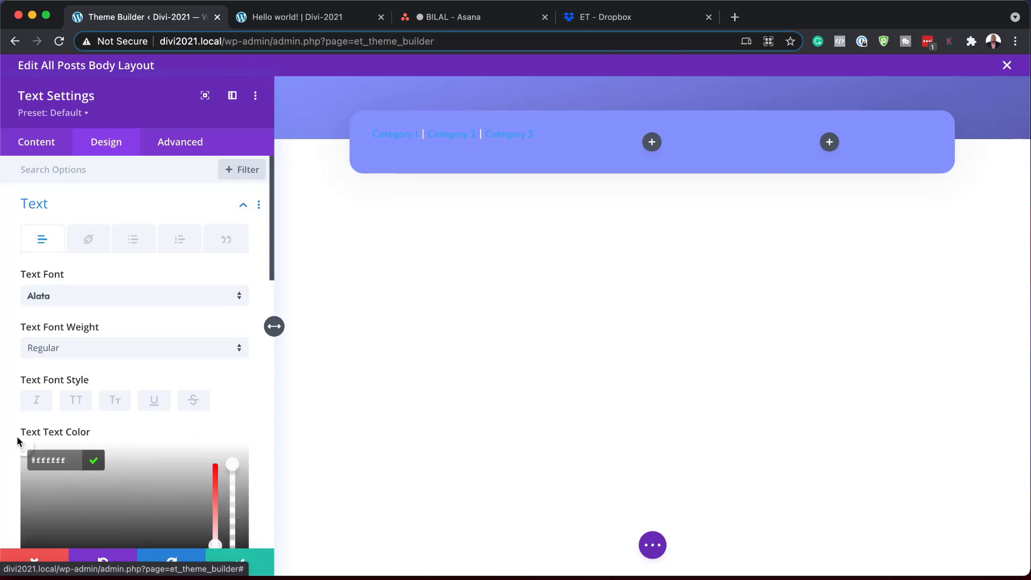
Set the module's text size to 1rem, letter spacing to 1px and line height to 2em
scroll(245, 394, "down", 5)
scroll(245, 394, "down", 1)
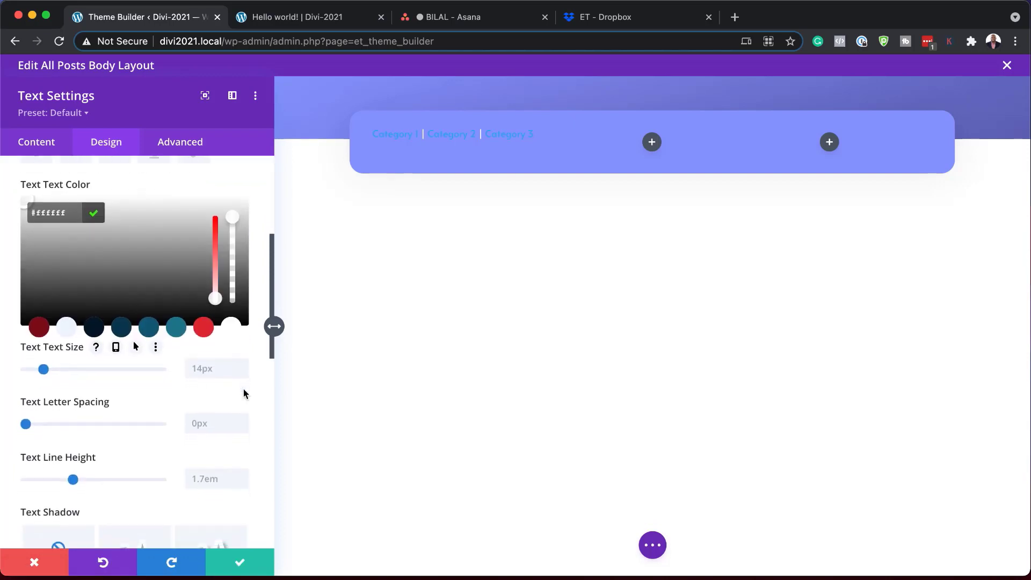
left_click(208, 364)
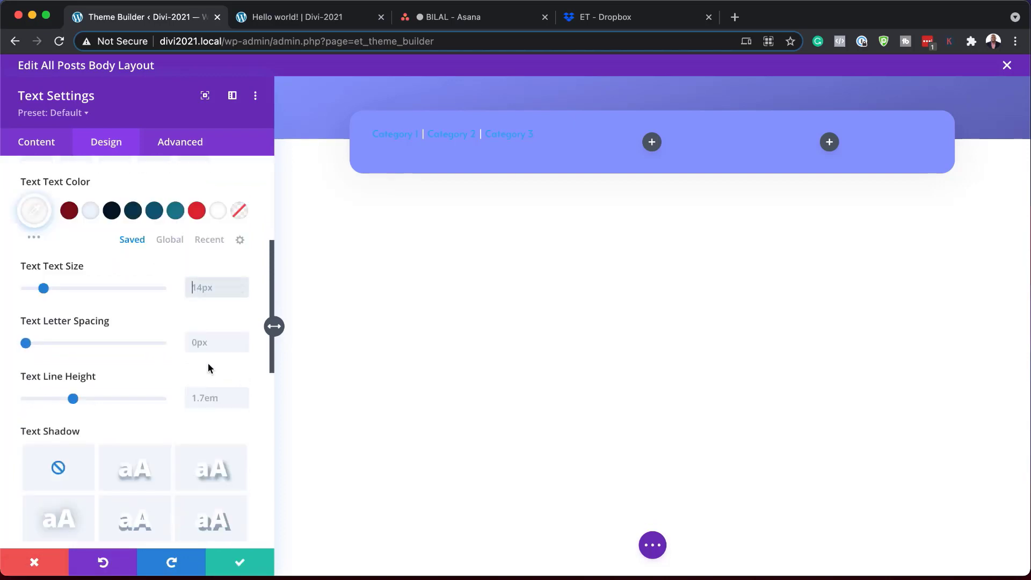
type("1em")
left_click(197, 288)
type("rem")
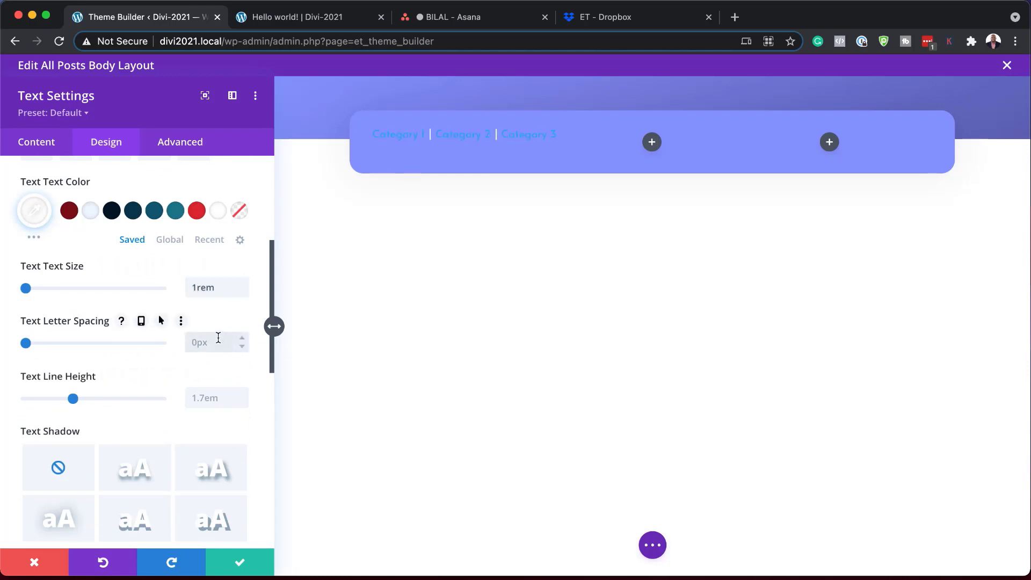
left_click(203, 338)
type("1px")
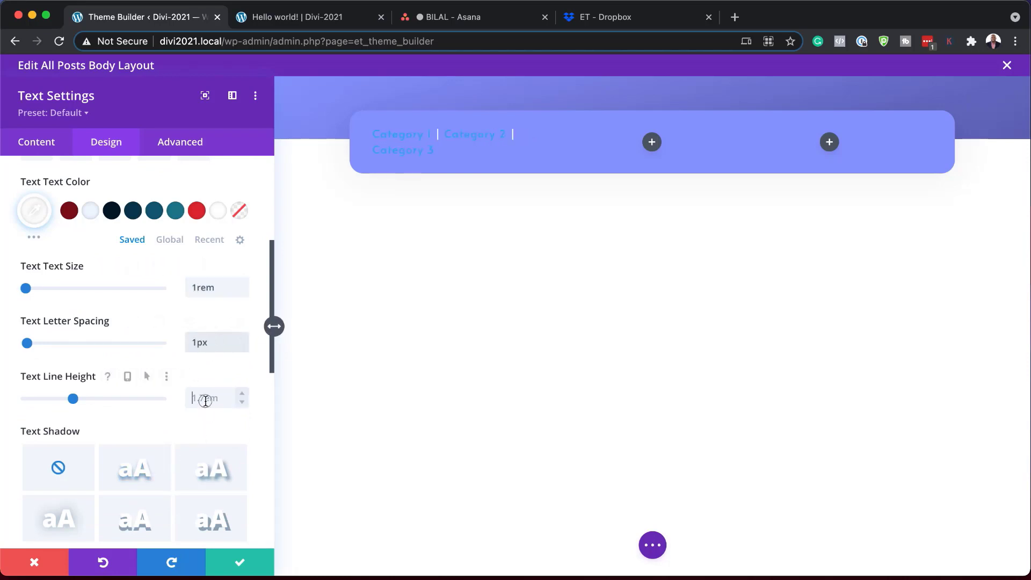
left_click(206, 401)
type("em")
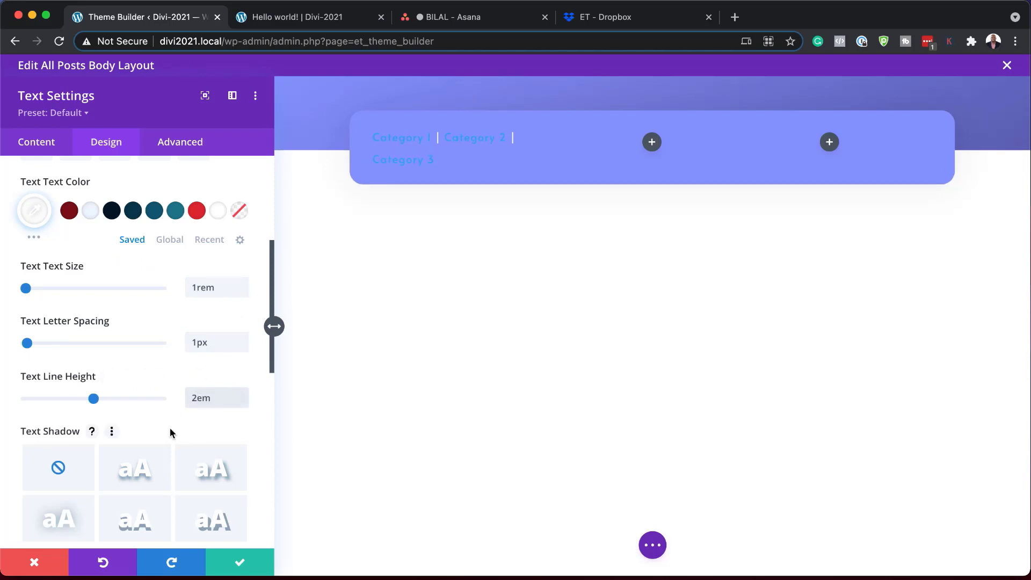
Set the link text colour of the category links to #ffffff and save the Text module
scroll(169, 427, "up", 5)
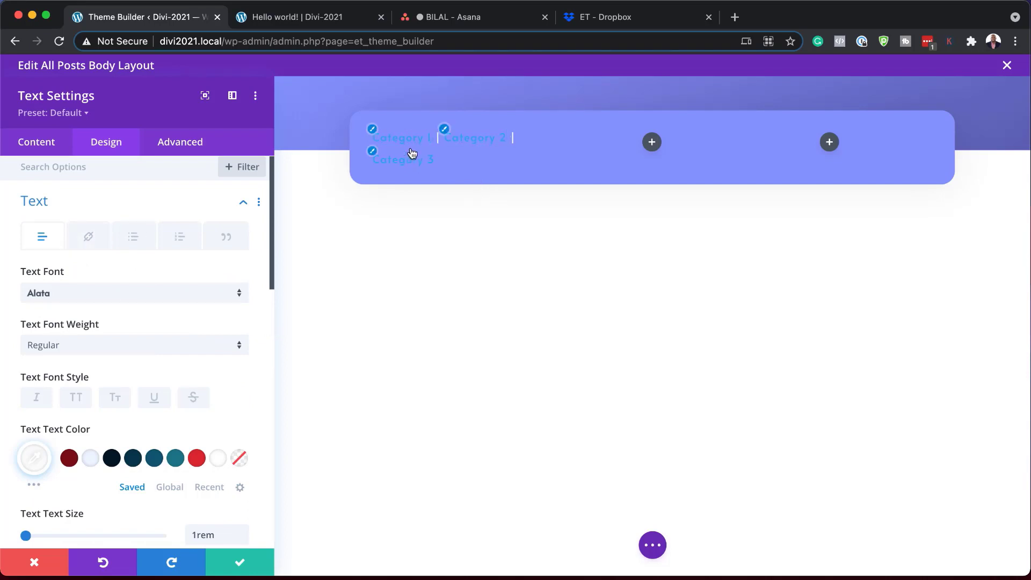
left_click(373, 129)
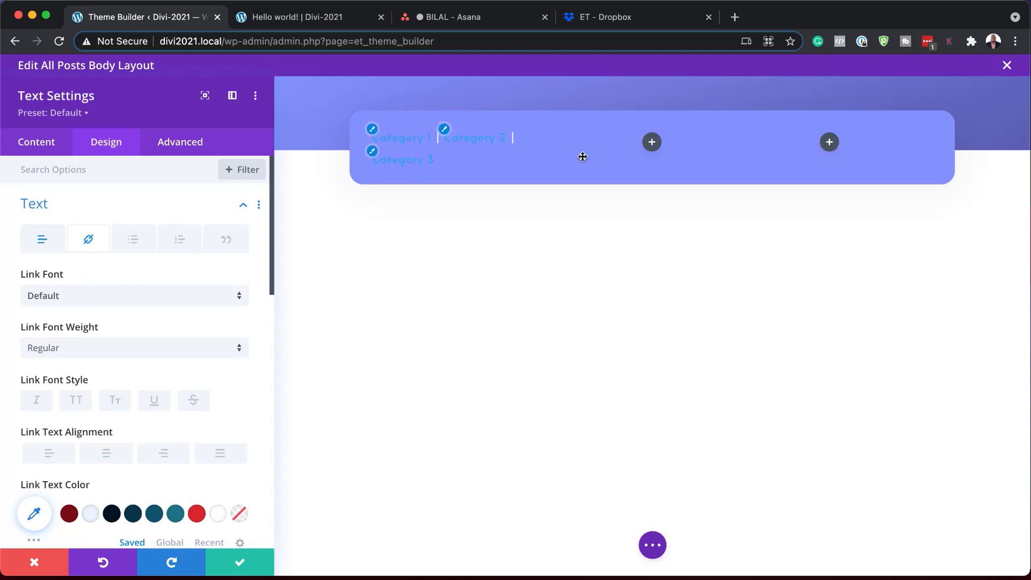
left_click(86, 297)
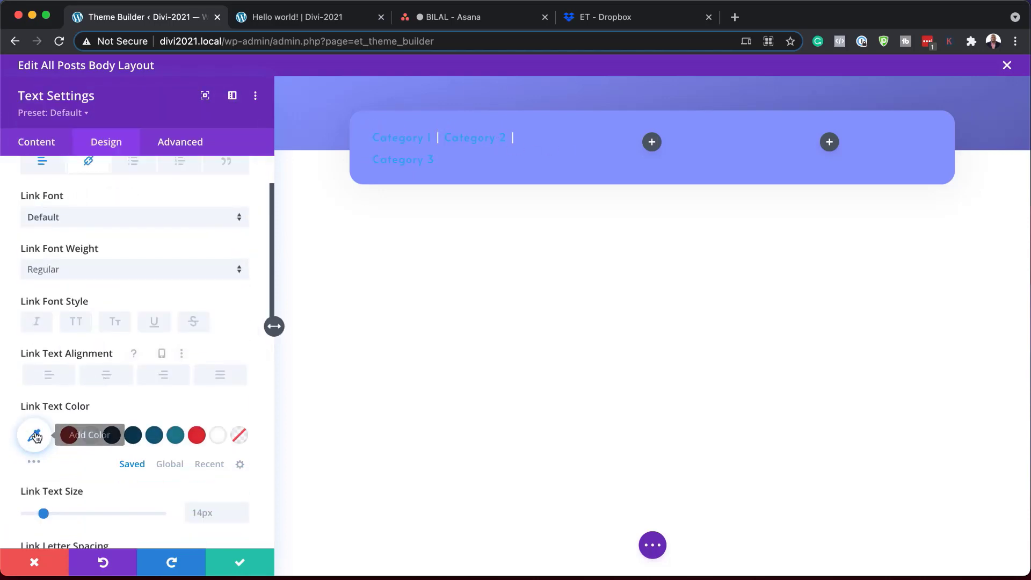
left_click(34, 433)
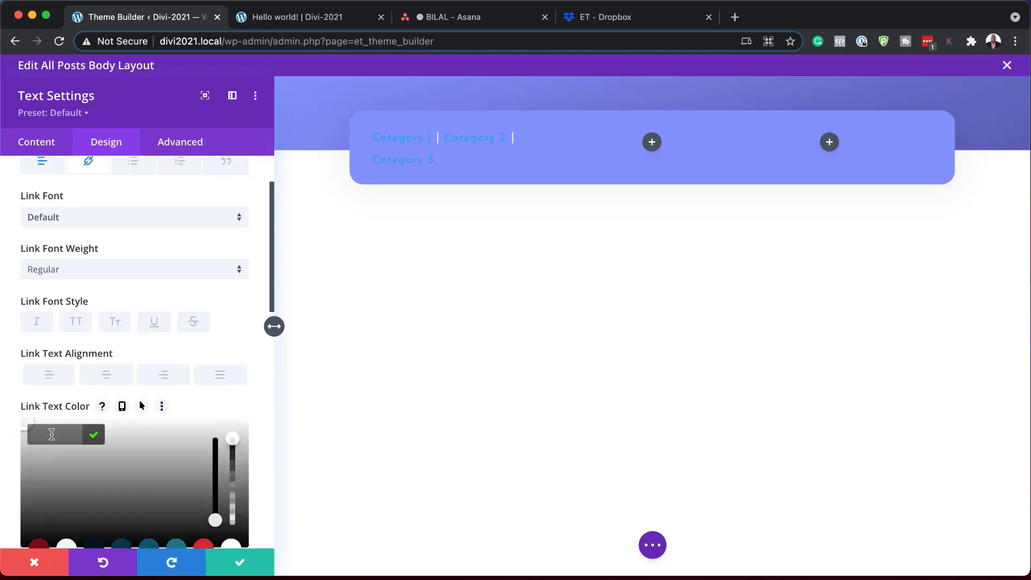
type("#ffffff")
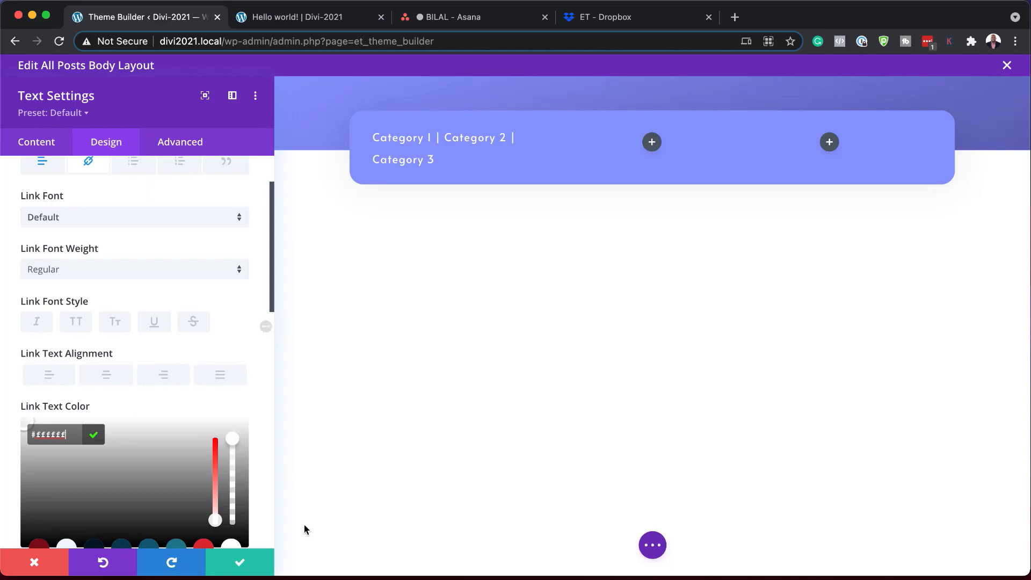
left_click(241, 565)
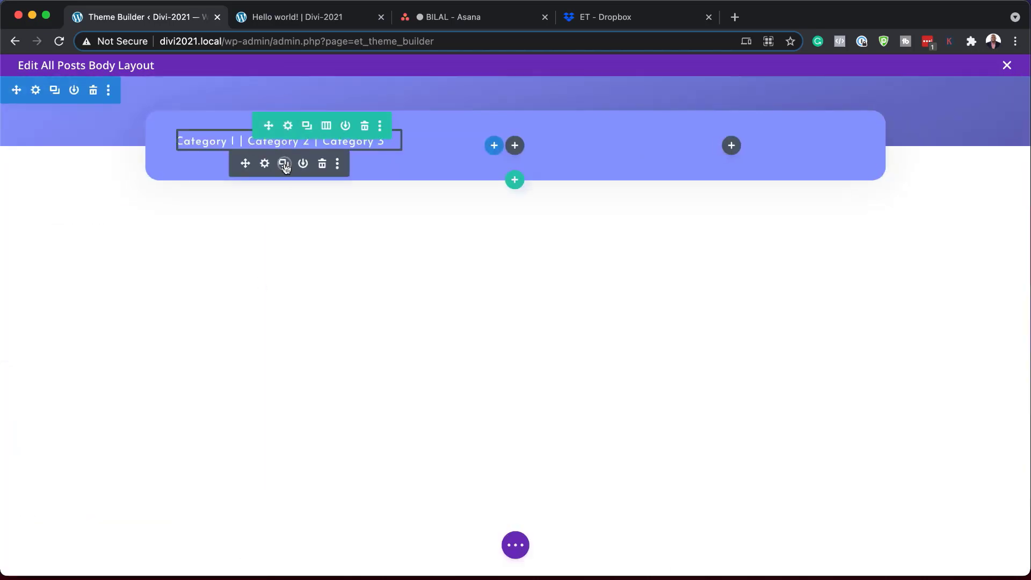
Duplicate the Post Categories Text module twice and move one copy into the second column and one into the third
left_click(284, 164)
left_click(285, 164)
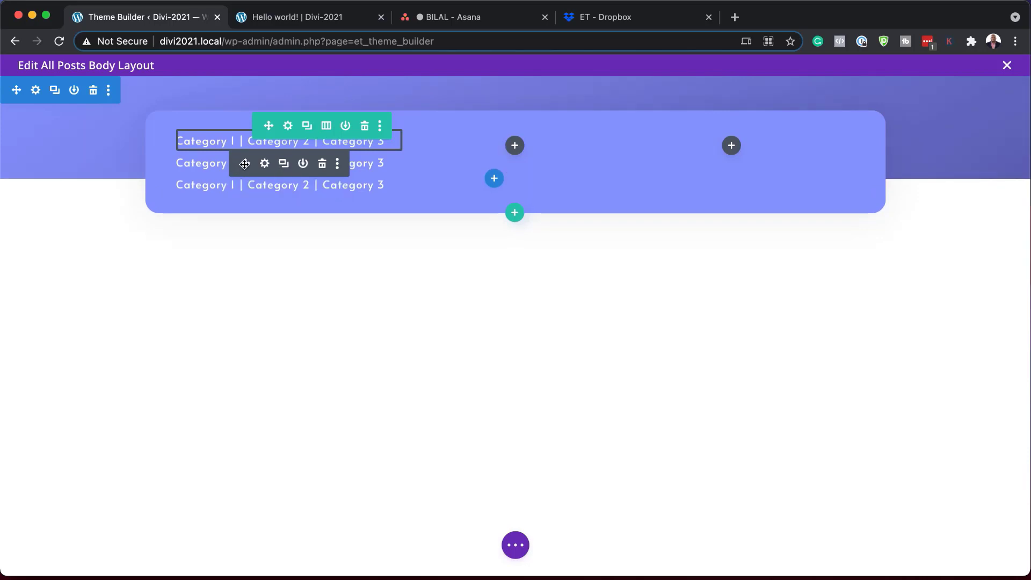
left_click_drag(245, 164, 552, 139)
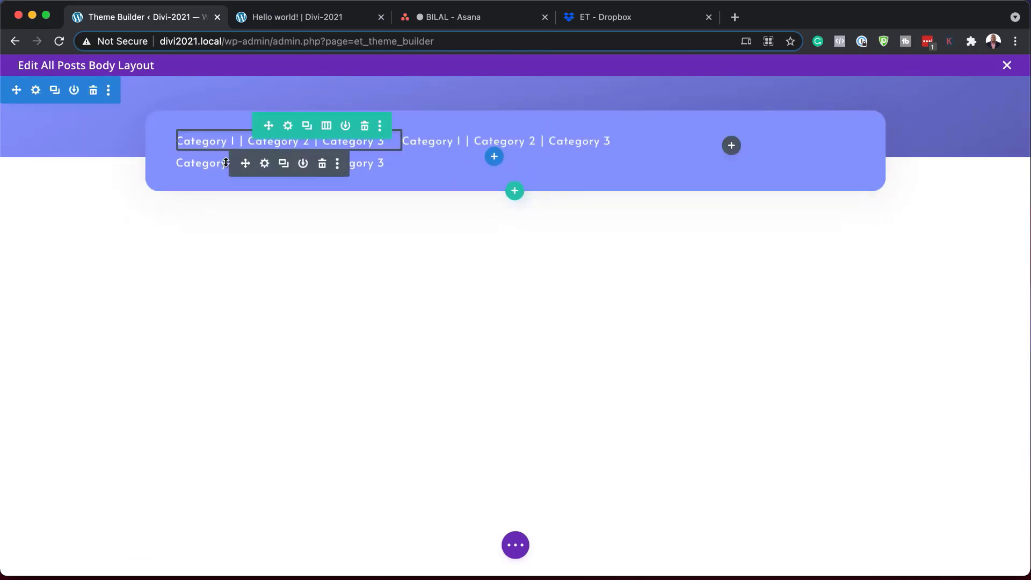
left_click_drag(244, 158, 731, 142)
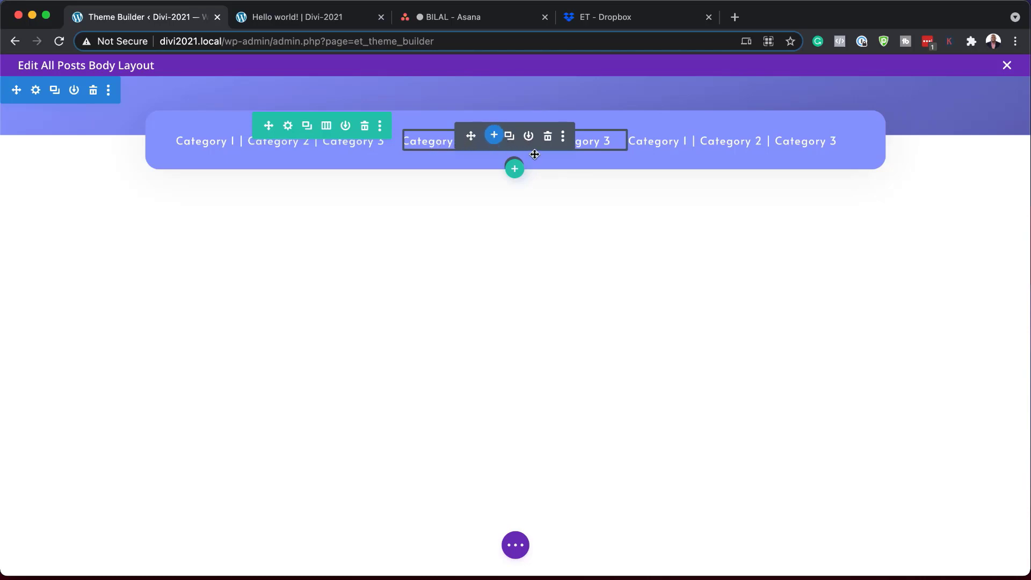
Open the second column's Text module settings from the Layers view and move the Layers window clear of the row
left_click(516, 545)
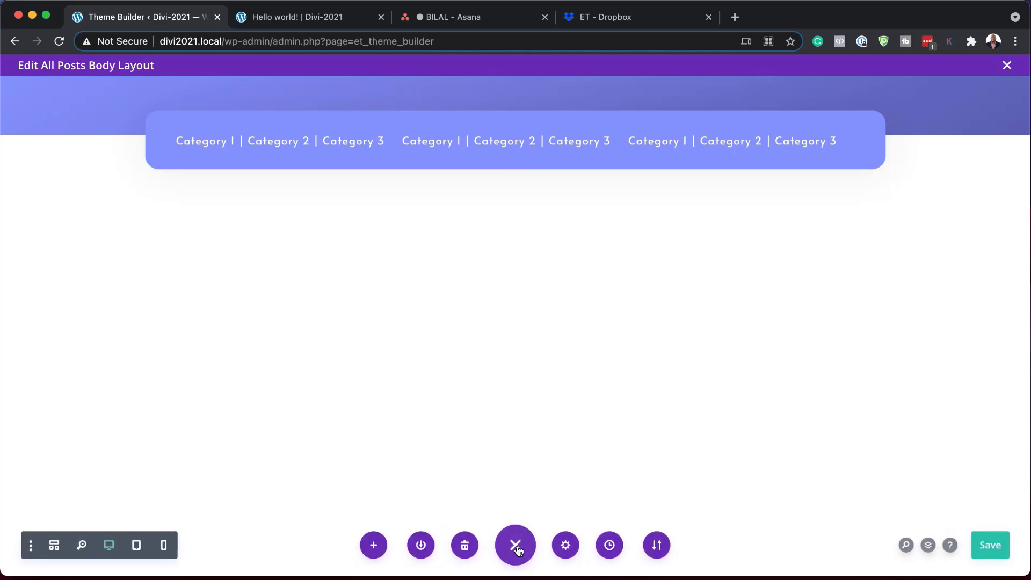
left_click(933, 546)
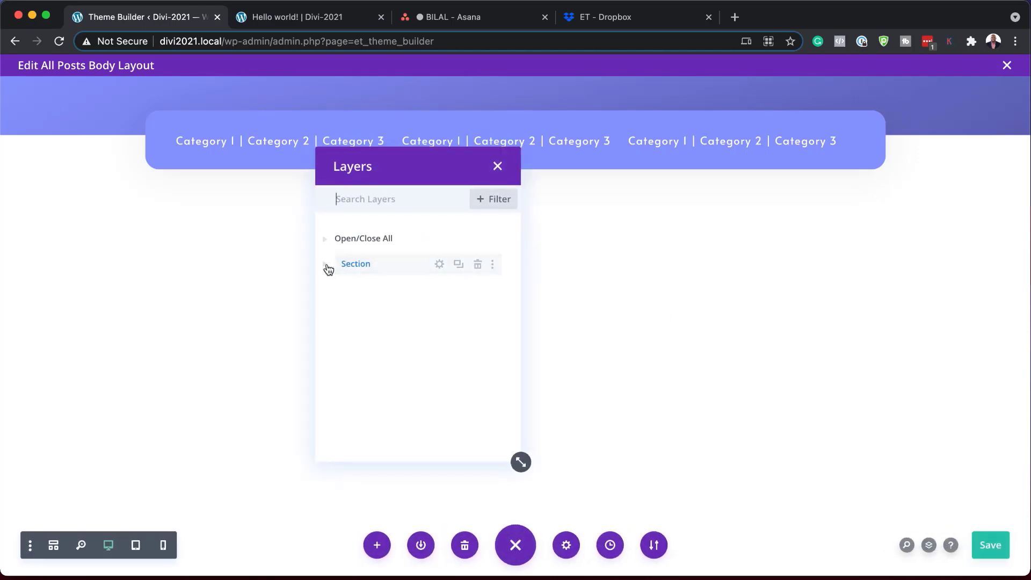
left_click(327, 266)
left_click(337, 290)
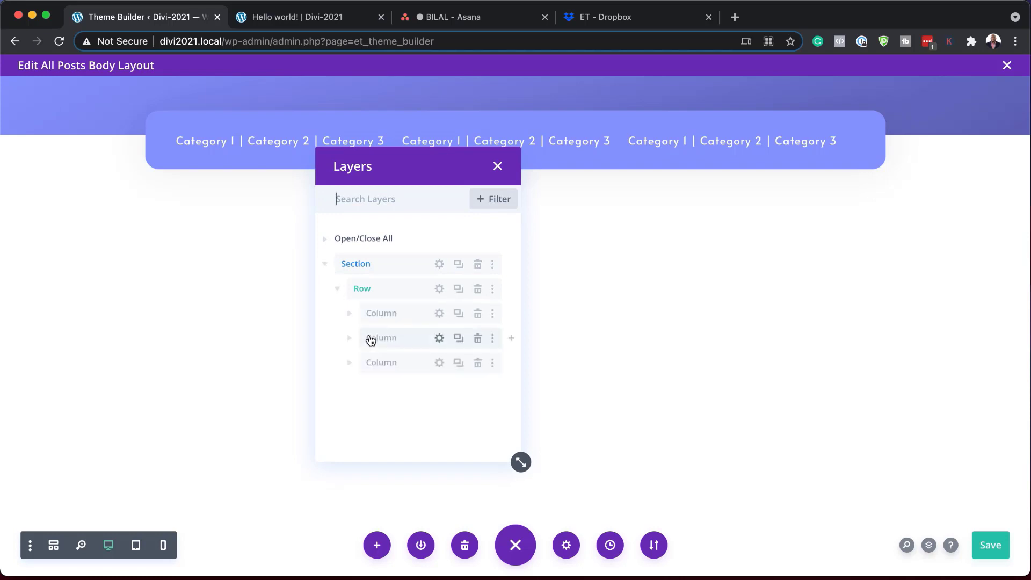
left_click(350, 339)
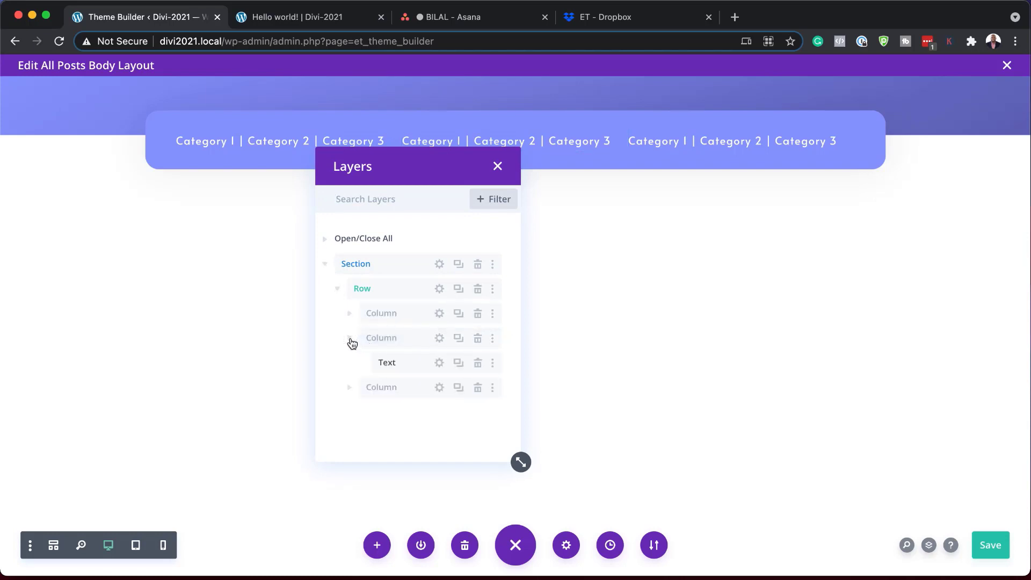
left_click(440, 365)
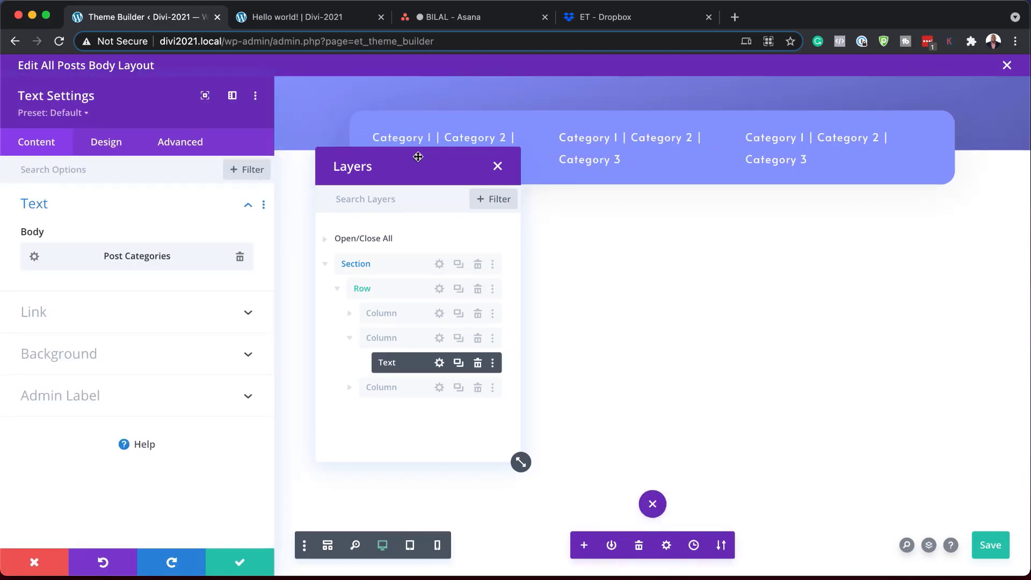
left_click_drag(417, 156, 915, 209)
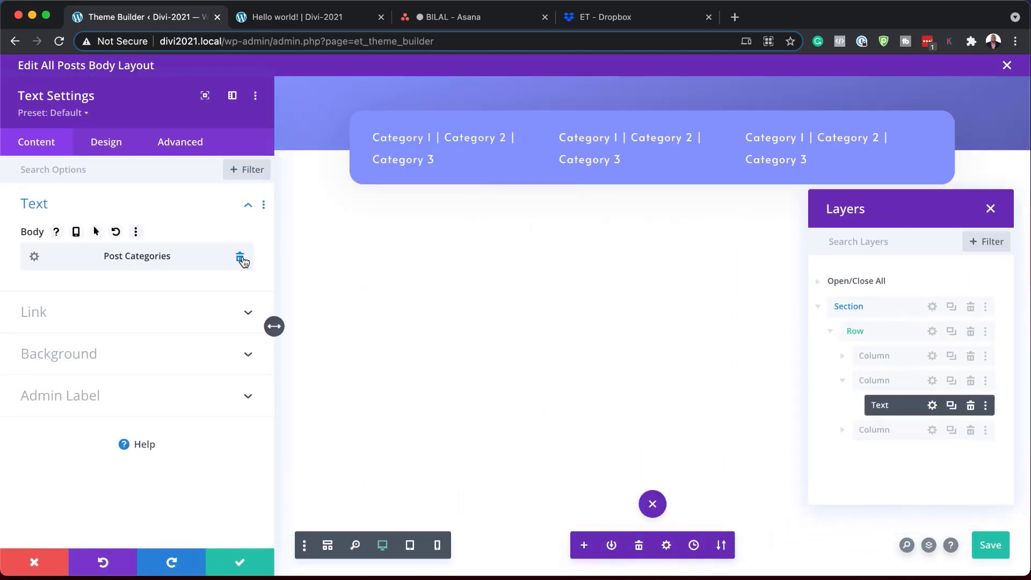
Replace the second column's Post Categories content with Post Publish Date in the default date format, and save the module
left_click(240, 258)
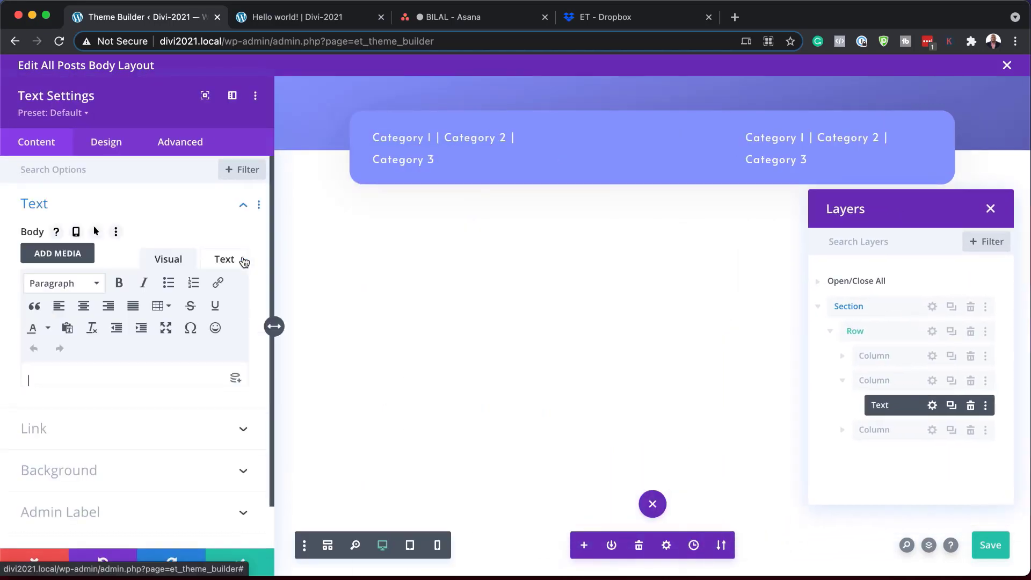
left_click(237, 379)
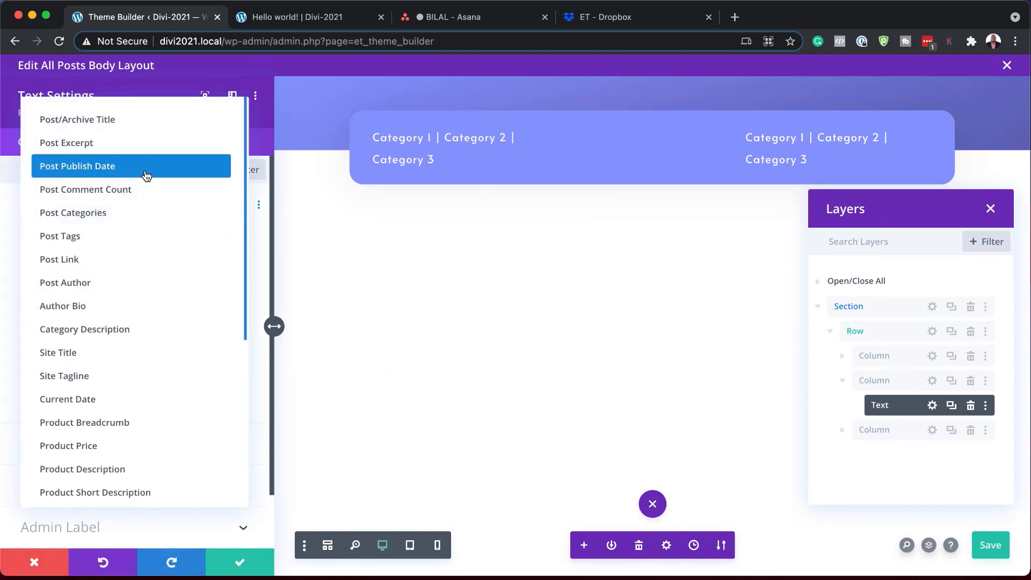
left_click(109, 169)
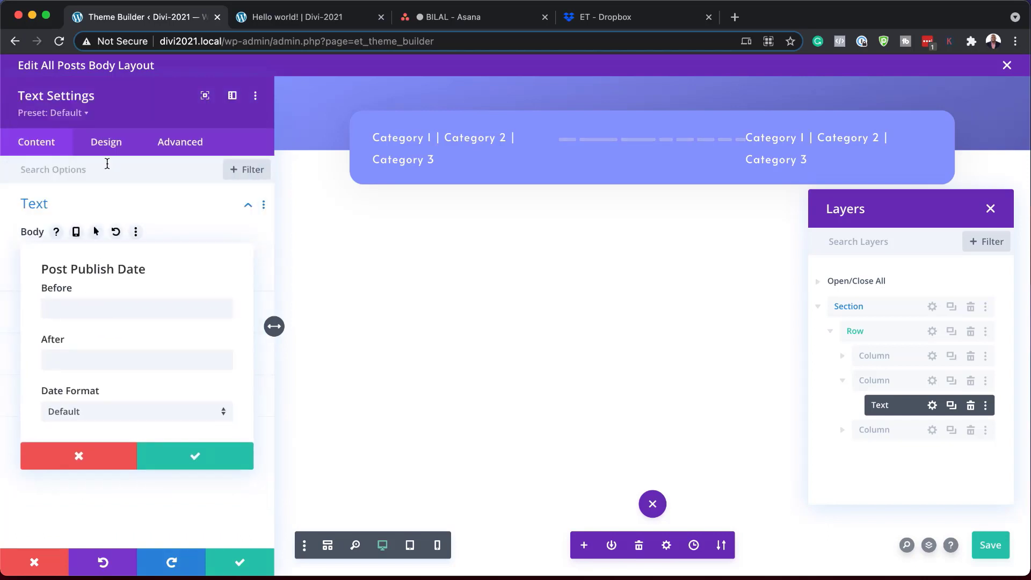
left_click(197, 457)
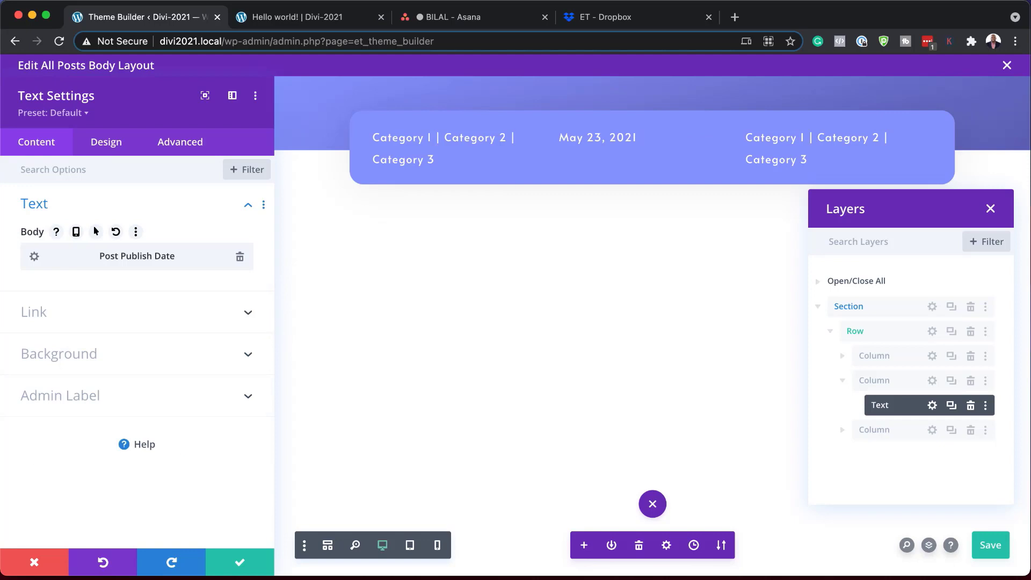
left_click(240, 561)
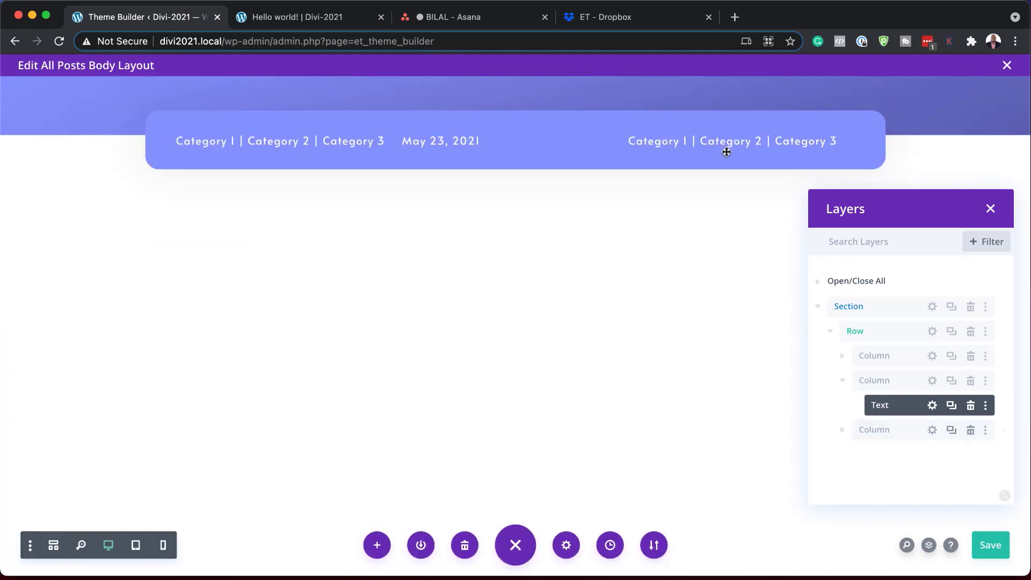
Replace the third column's Post Categories content with Post Comment Count, adding "Comments" after the count, and save the Text module
mouse_move(714, 143)
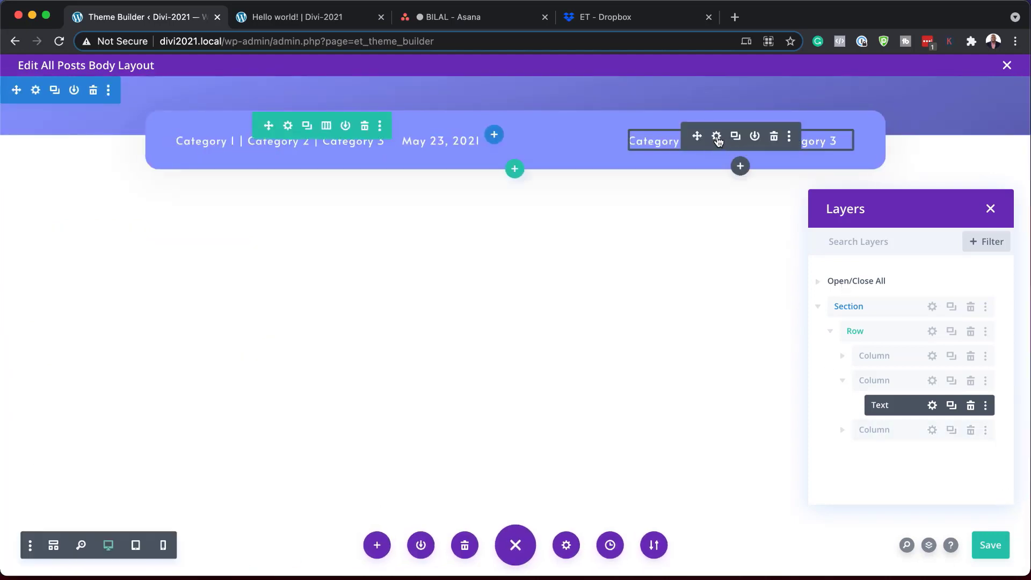
left_click(717, 137)
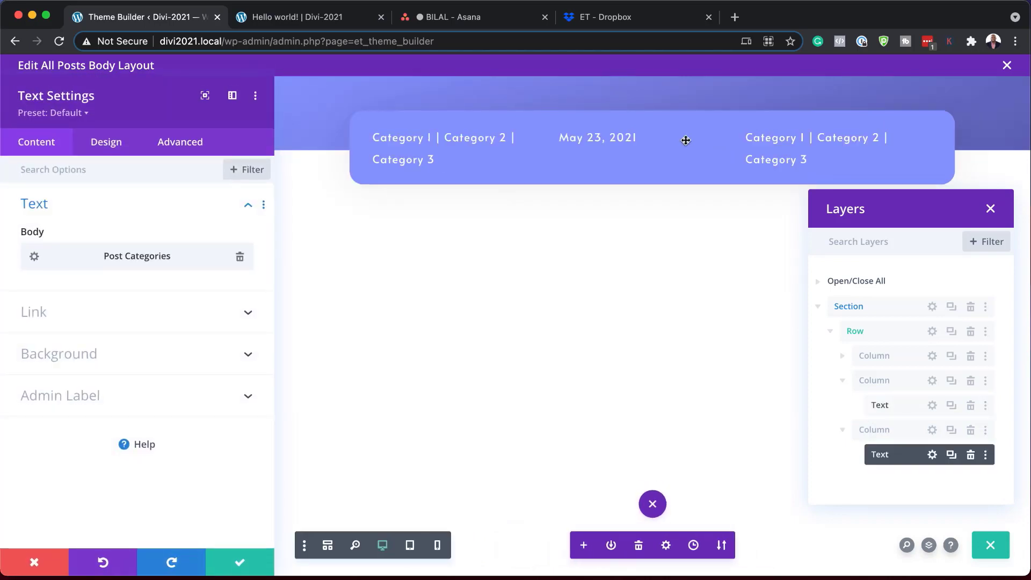
left_click(242, 260)
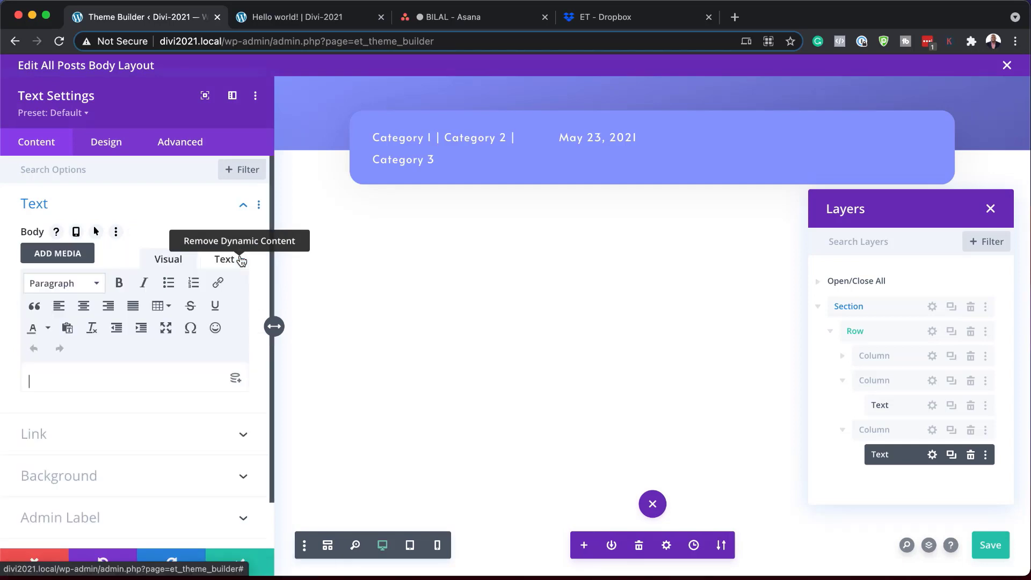
left_click(238, 380)
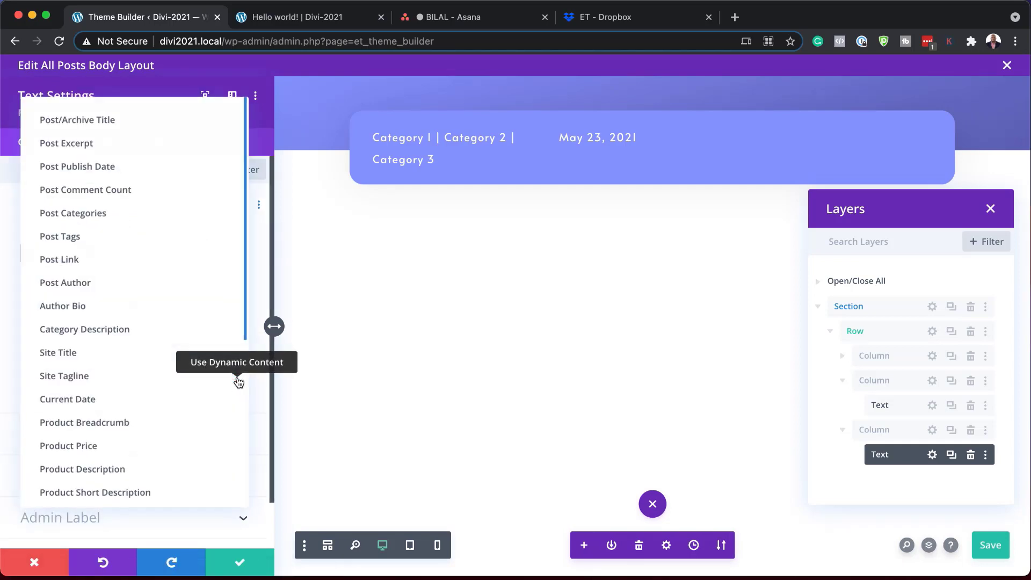
left_click(168, 189)
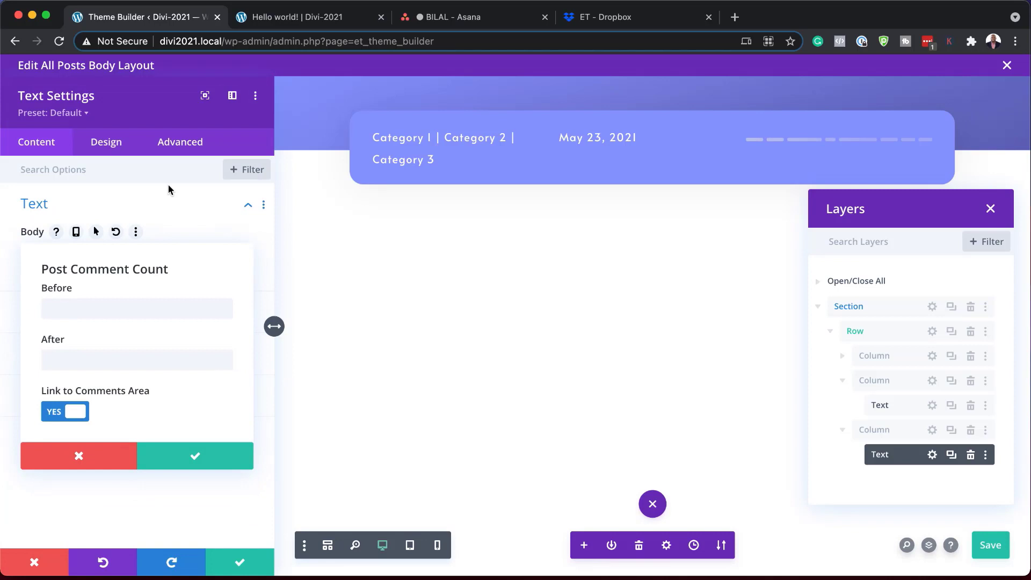
left_click(153, 362)
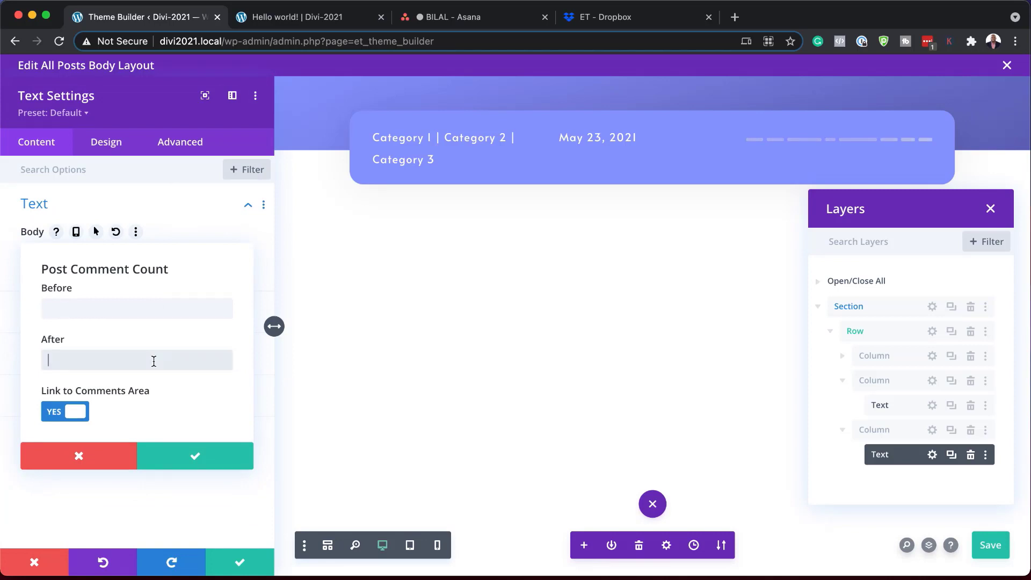
type("comments")
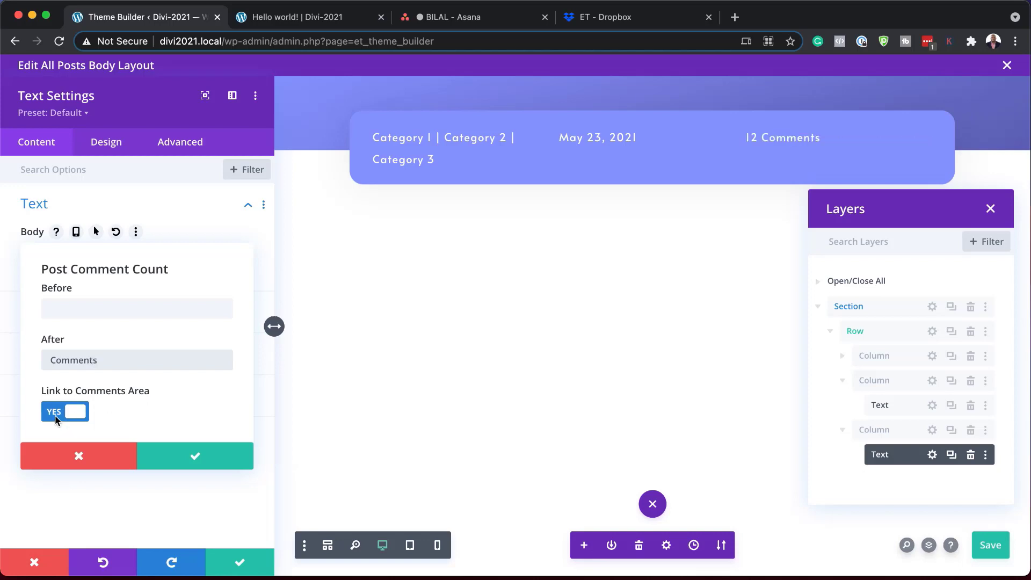
left_click(194, 456)
left_click(240, 562)
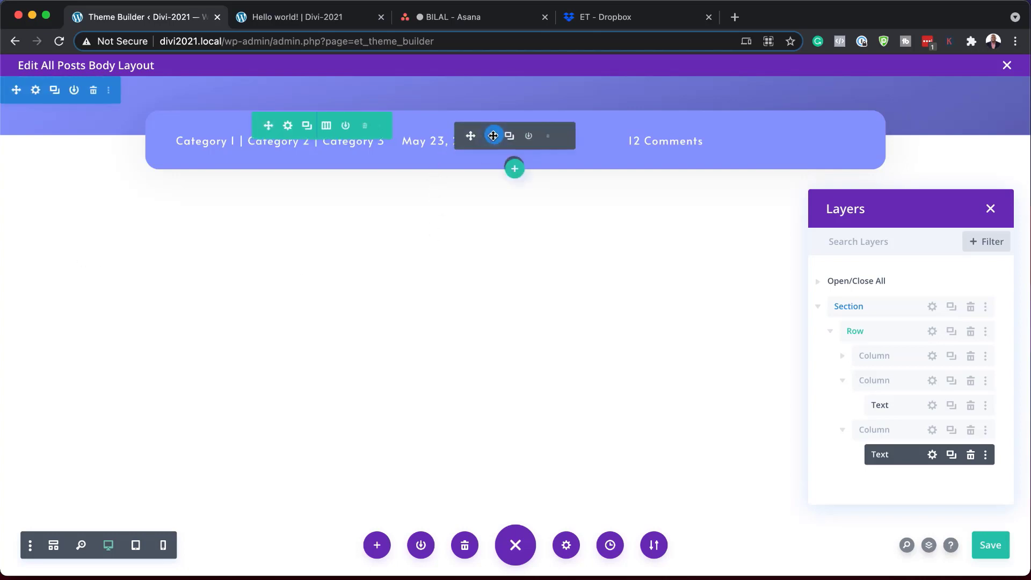
Center the text of the second column's Post Publish Date module and save it
left_click(898, 409)
left_click(934, 408)
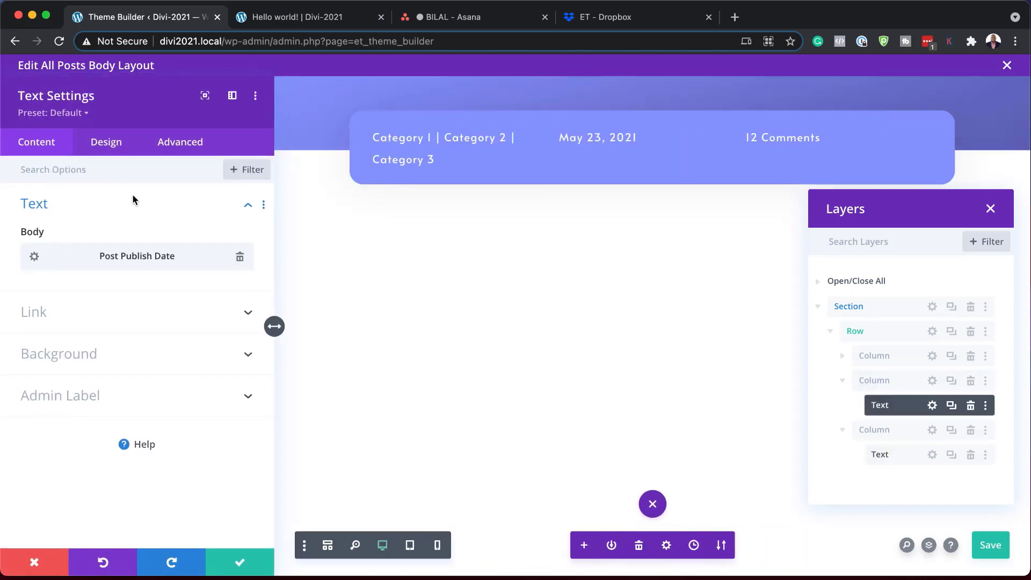
left_click(106, 143)
left_click(68, 207)
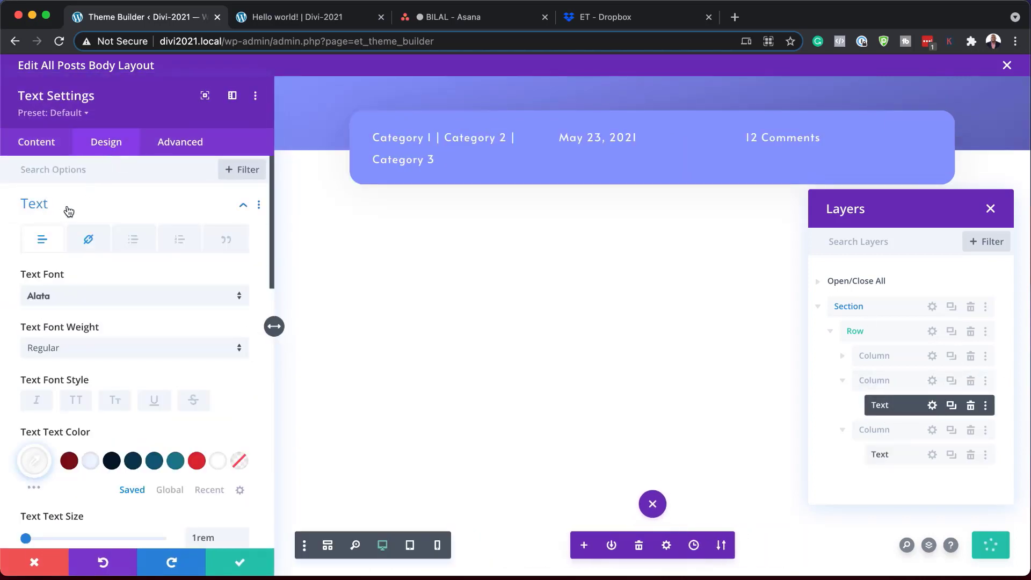
scroll(150, 308, "down", 5)
scroll(152, 300, "down", 4)
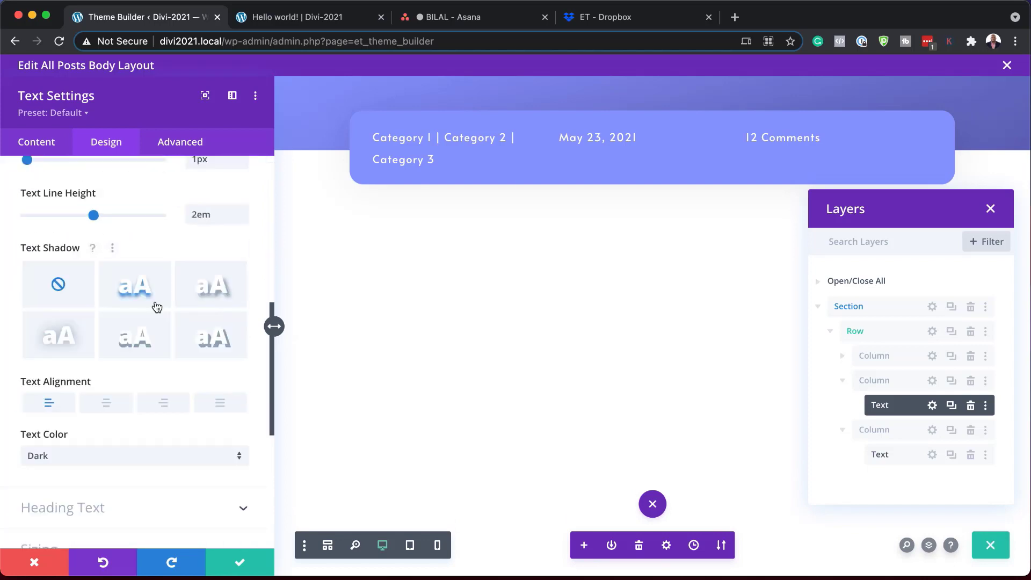
left_click(111, 403)
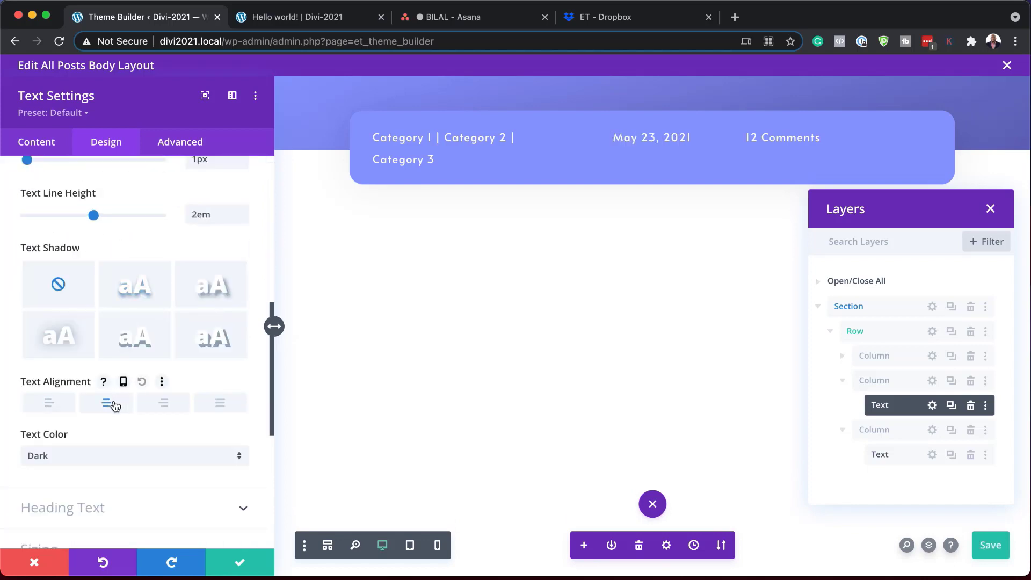
left_click(246, 567)
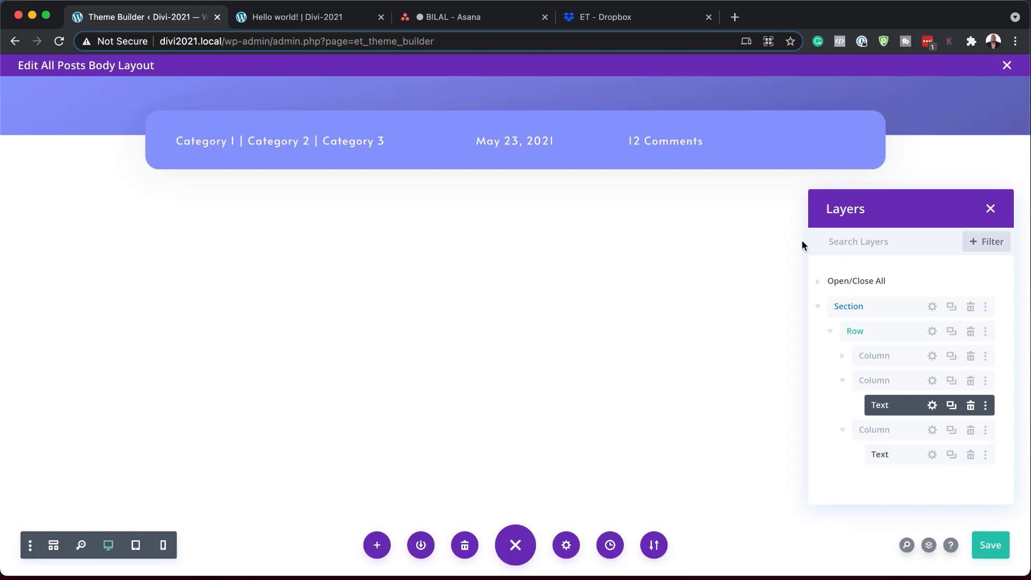
Add a new regular section below the post details section without inserting a row
left_click(494, 135)
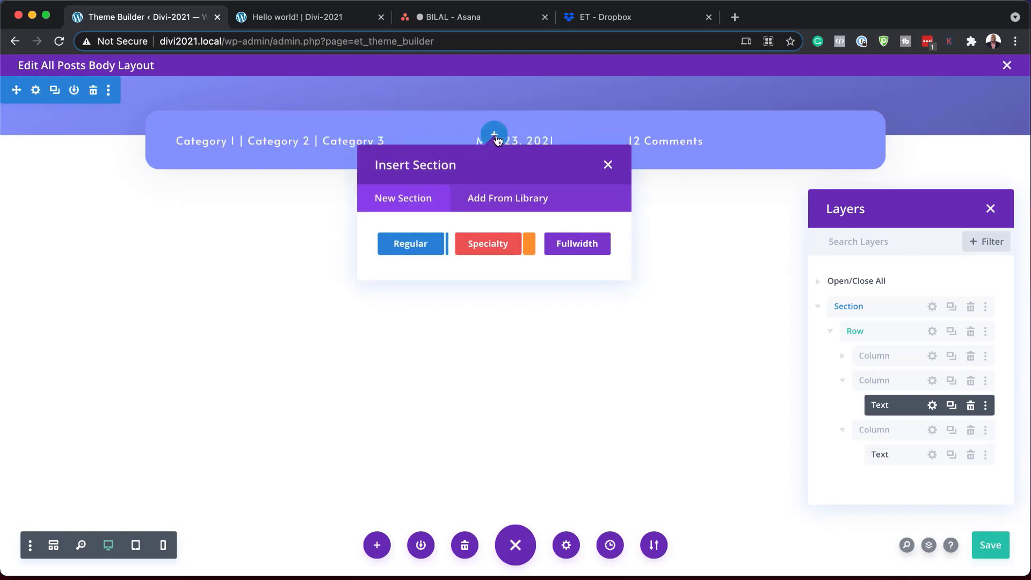
left_click(411, 245)
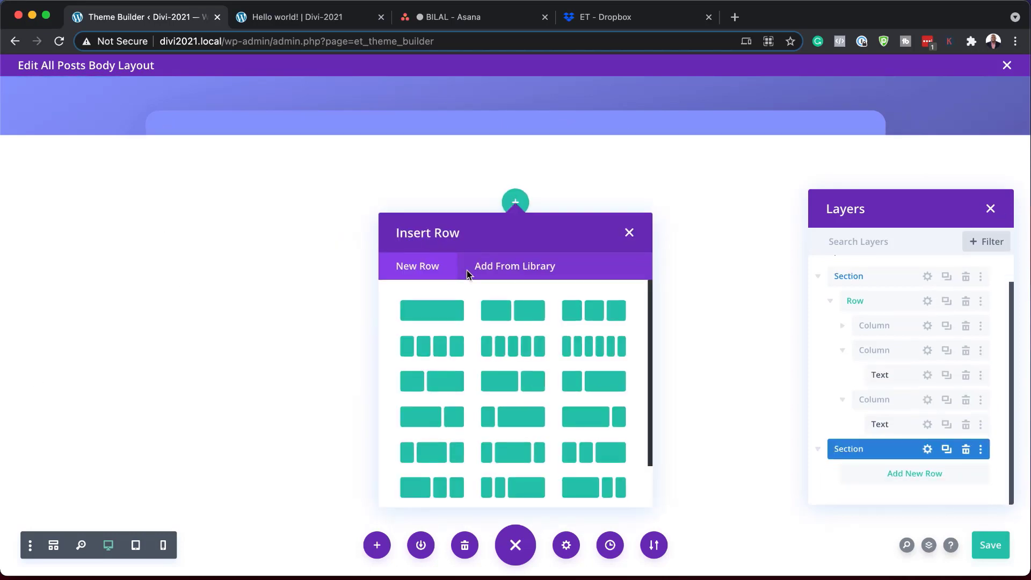
left_click(629, 234)
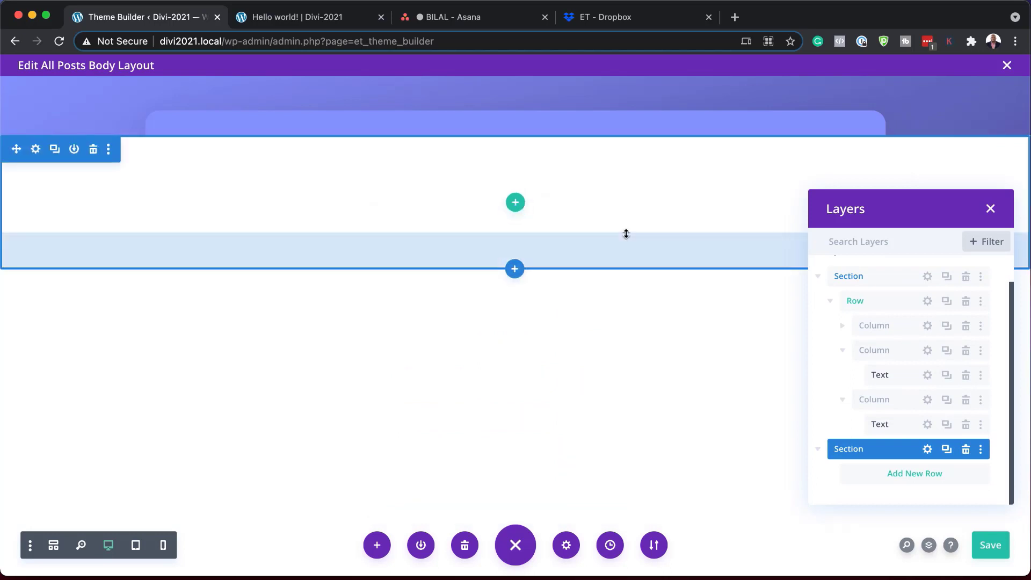
Set the new section's padding to 0px top and 150px bottom, and save the section settings
left_click(37, 149)
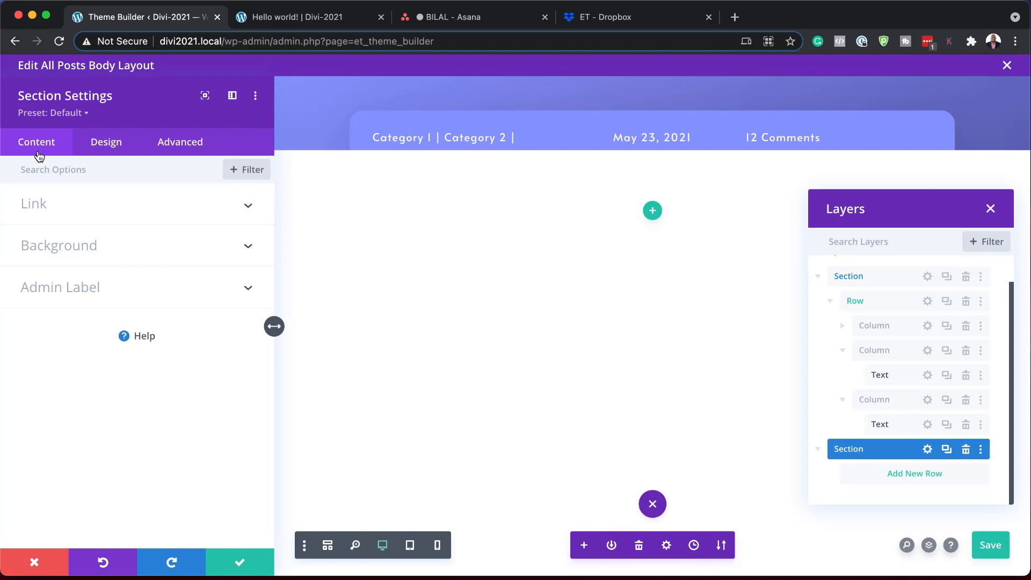
left_click(107, 149)
left_click(61, 333)
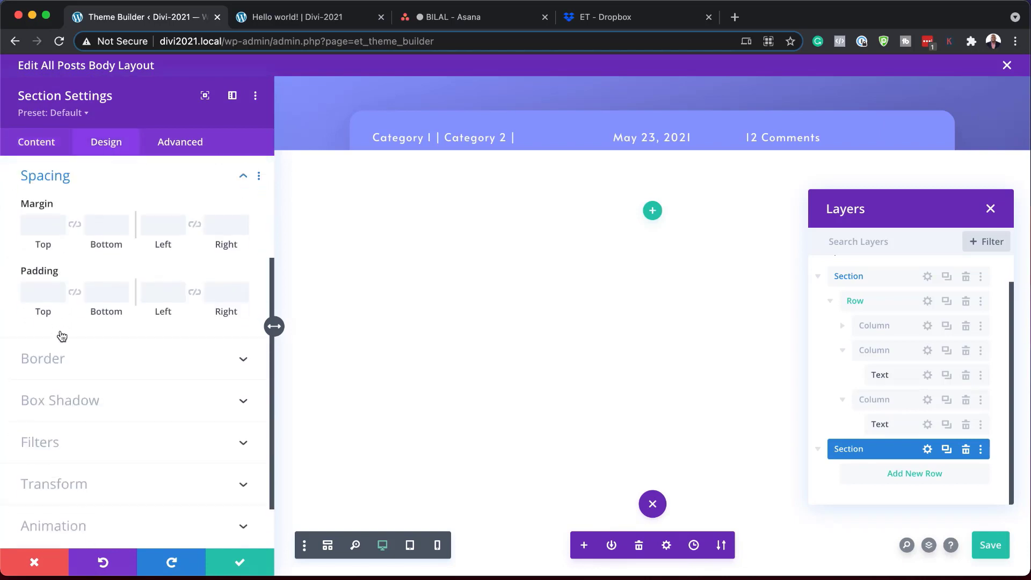
left_click(40, 295)
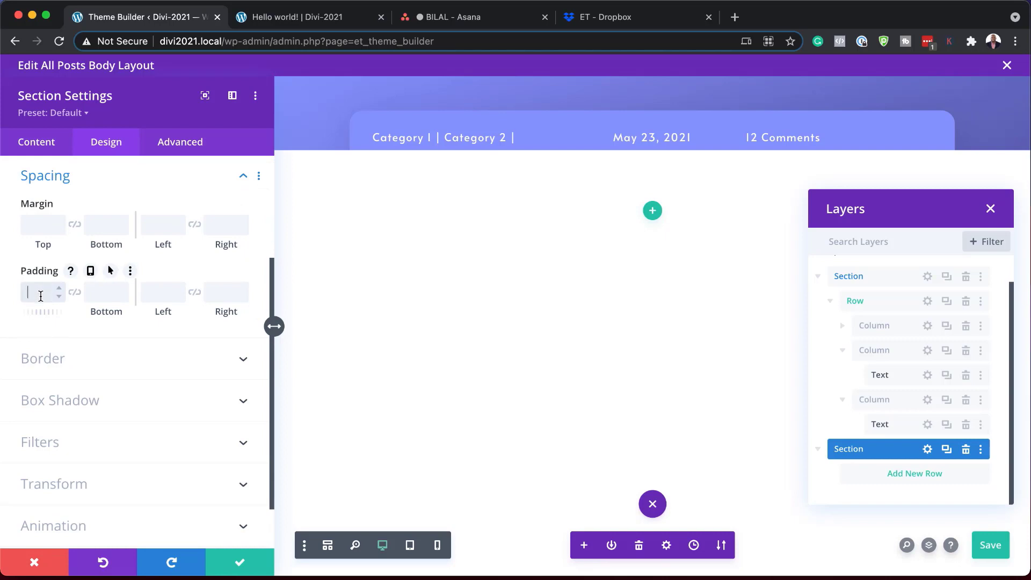
type("0px")
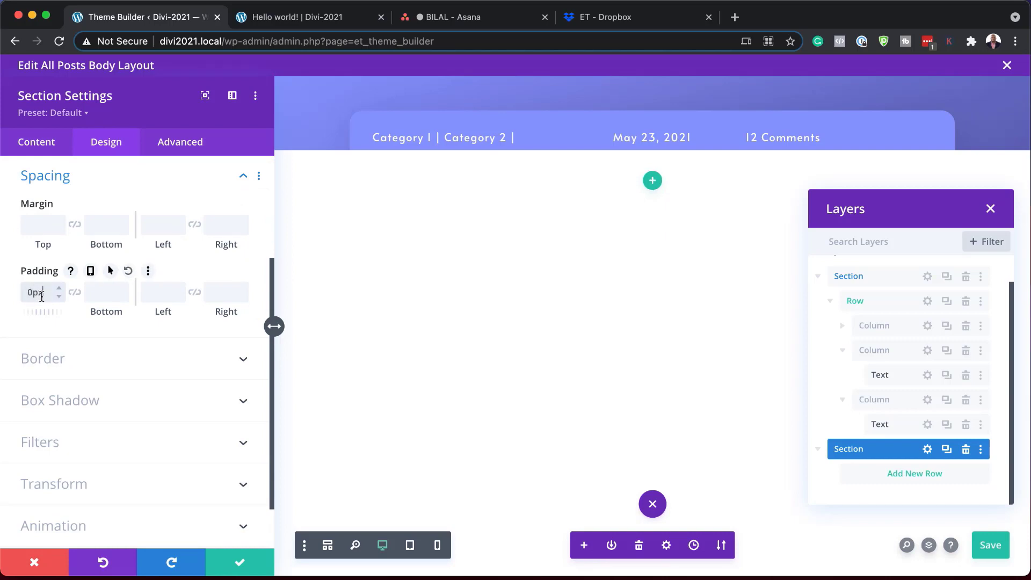
left_click(95, 293)
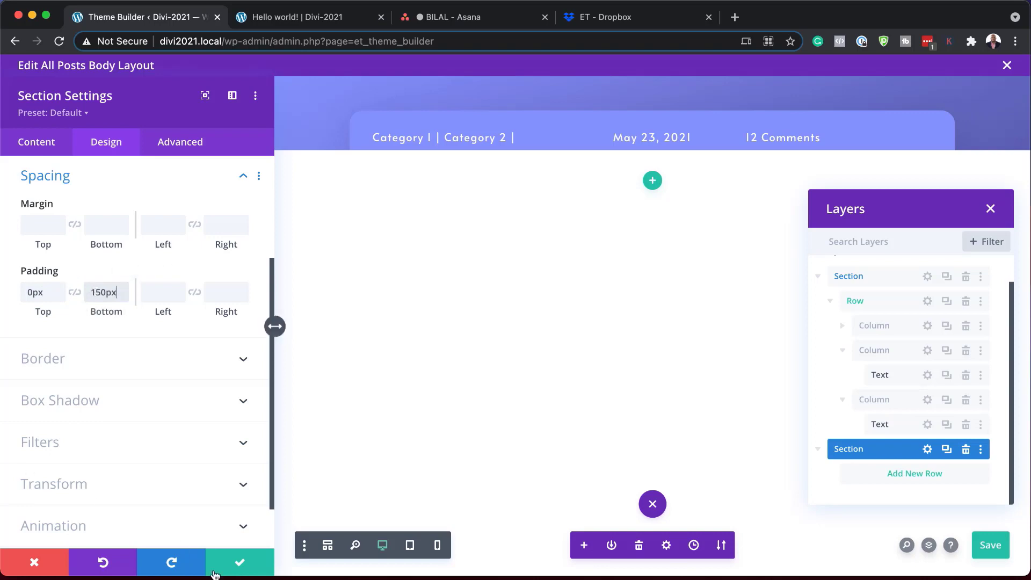
left_click(232, 563)
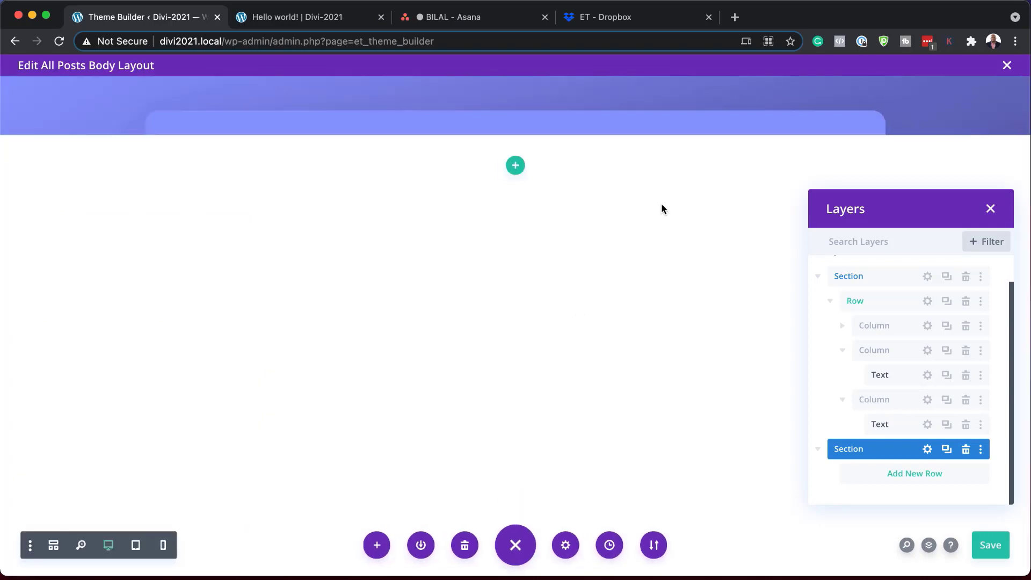
Insert a two-column row with a two-thirds and one-third structure in the new section, without adding a module
left_click(518, 166)
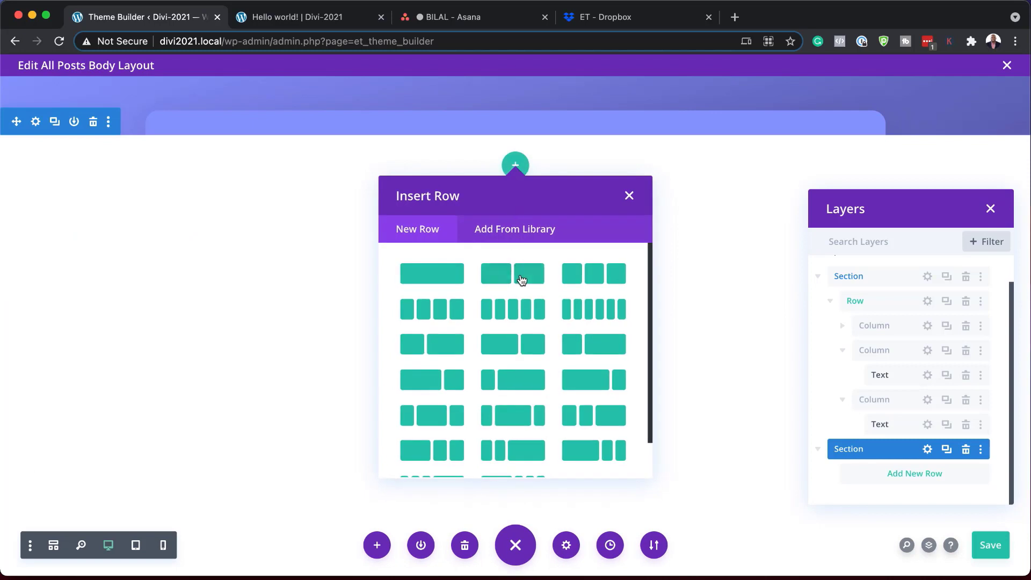
left_click(455, 384)
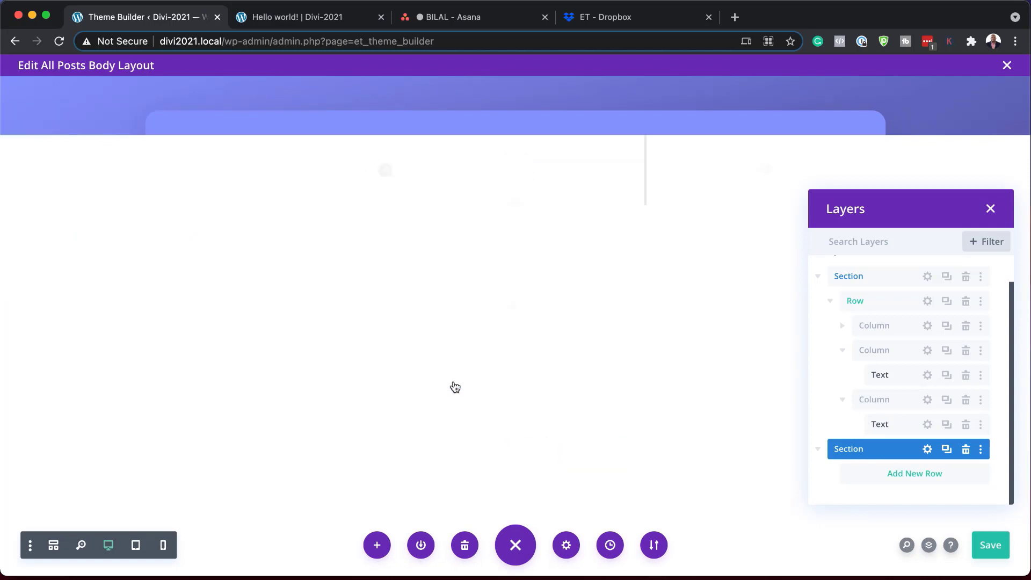
left_click(492, 197)
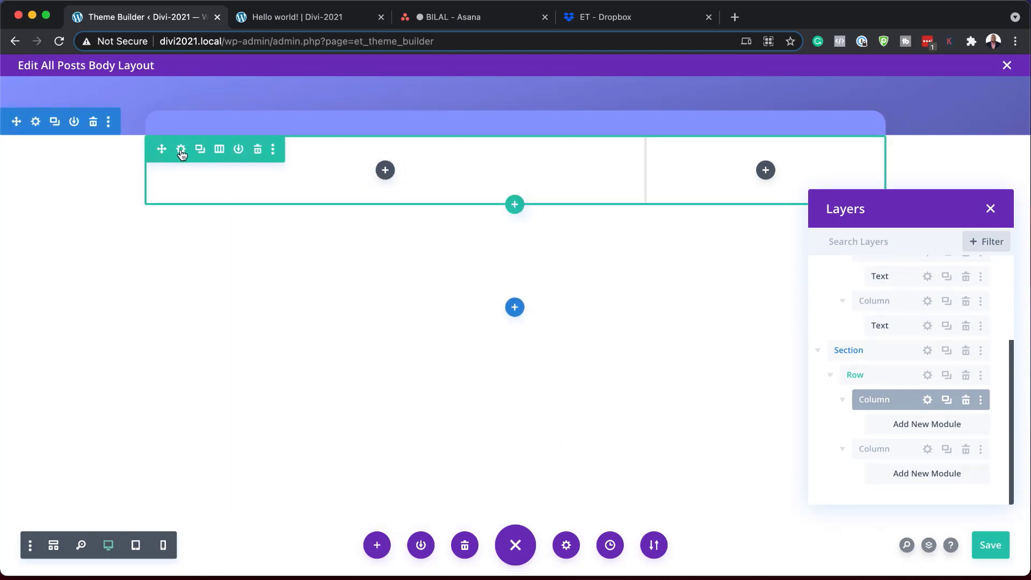
Enable a custom gutter width for the new two-column row and set it to 2
left_click(181, 150)
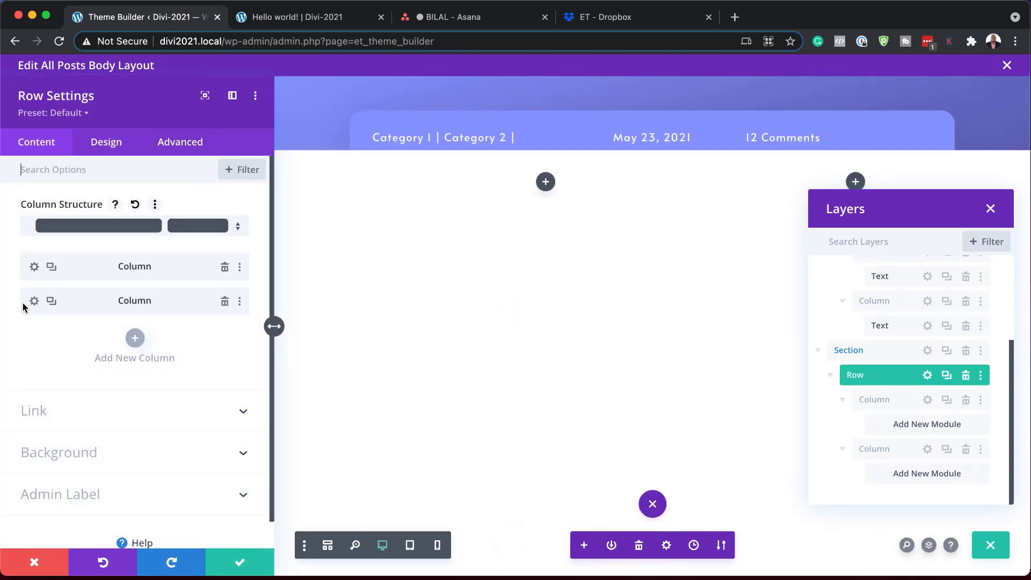
left_click(106, 142)
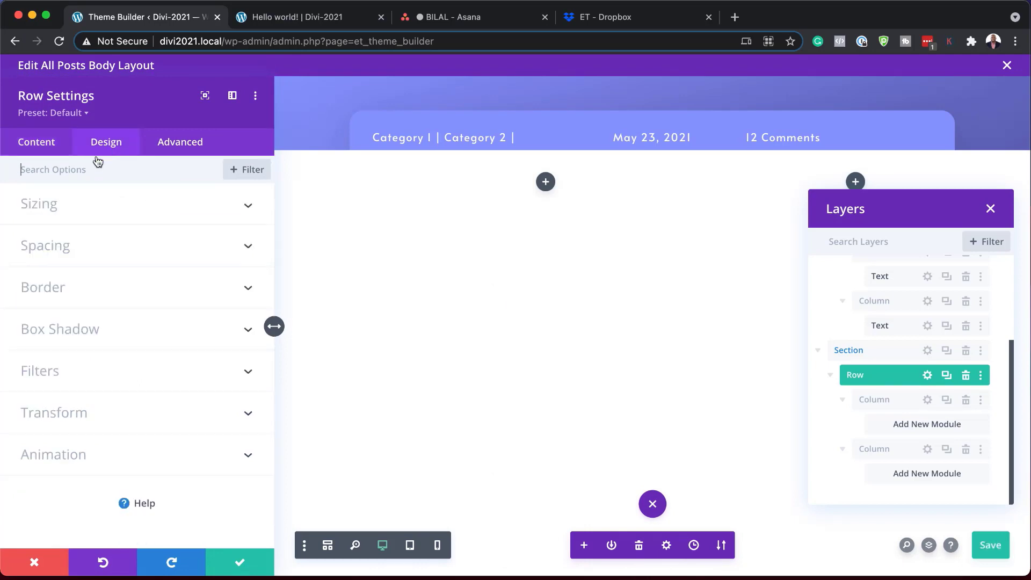
left_click(45, 207)
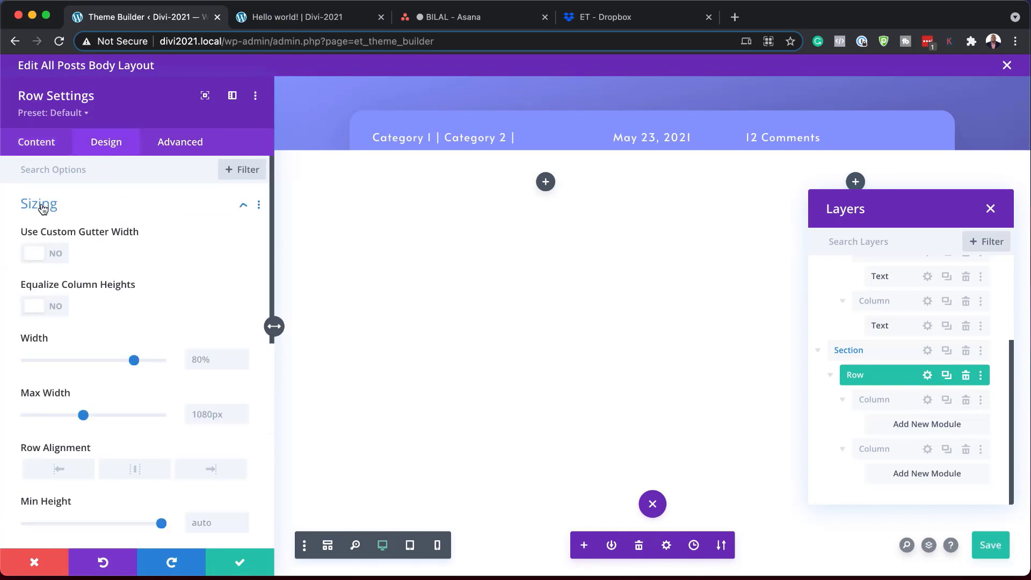
left_click(45, 253)
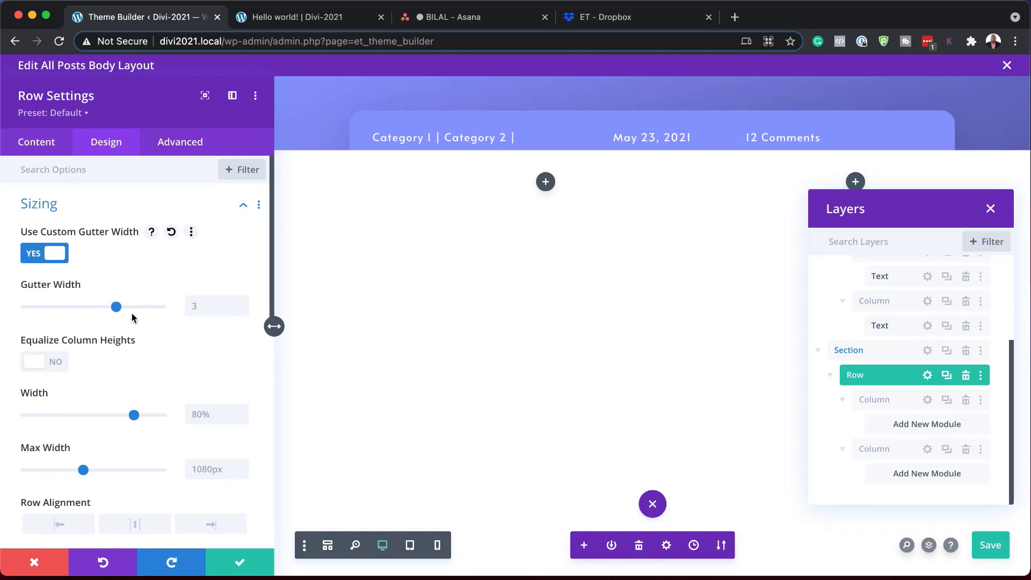
left_click_drag(115, 306, 71, 307)
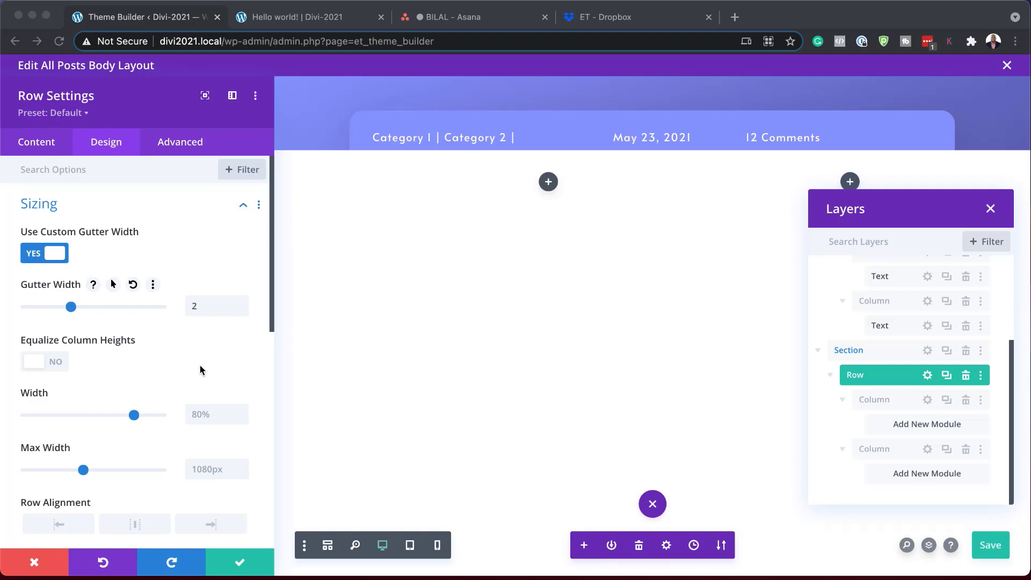
Set the two-column row's width to 90% and its max width to 2580px
left_click(211, 415)
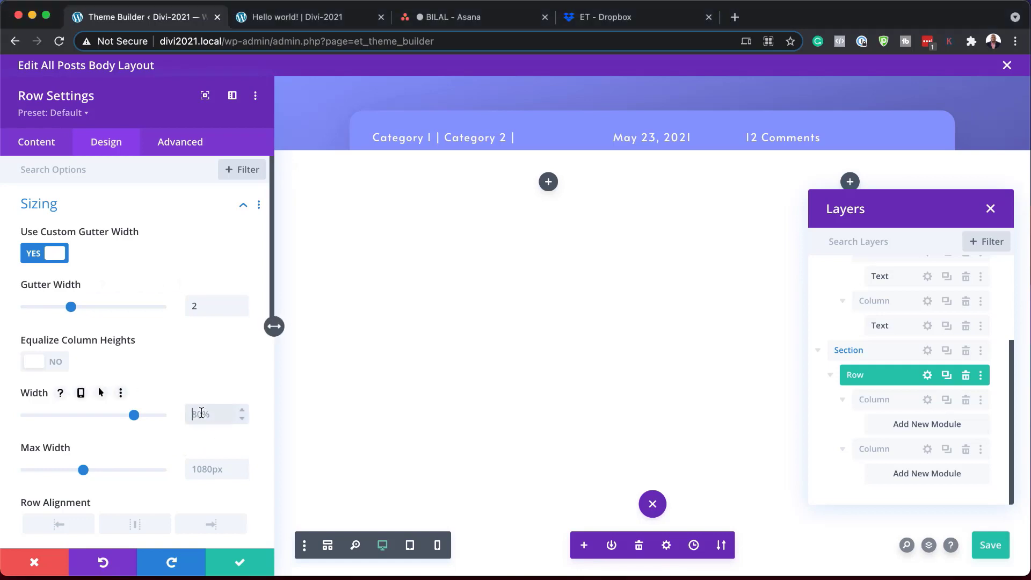
type("90%")
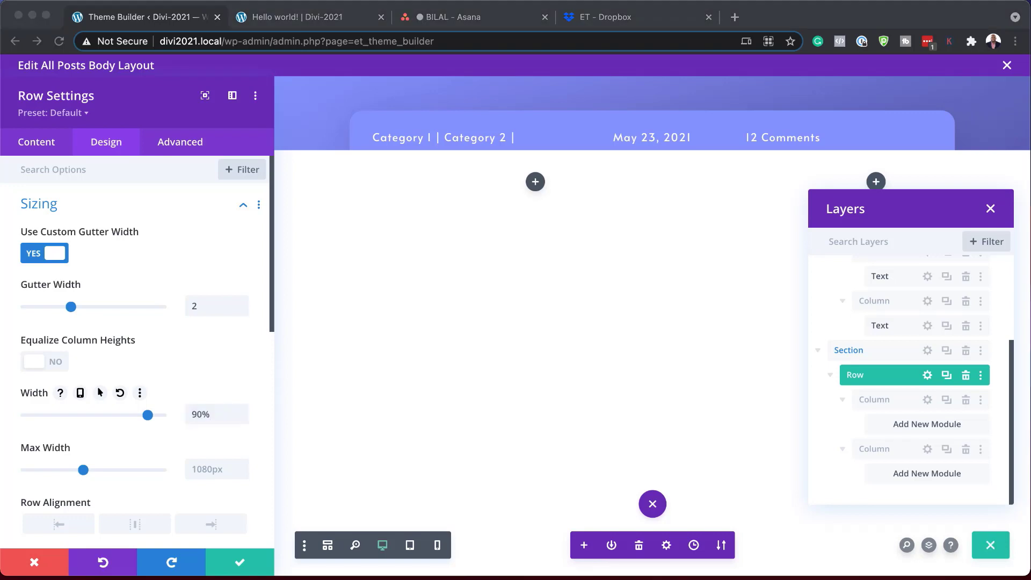
left_click(204, 468)
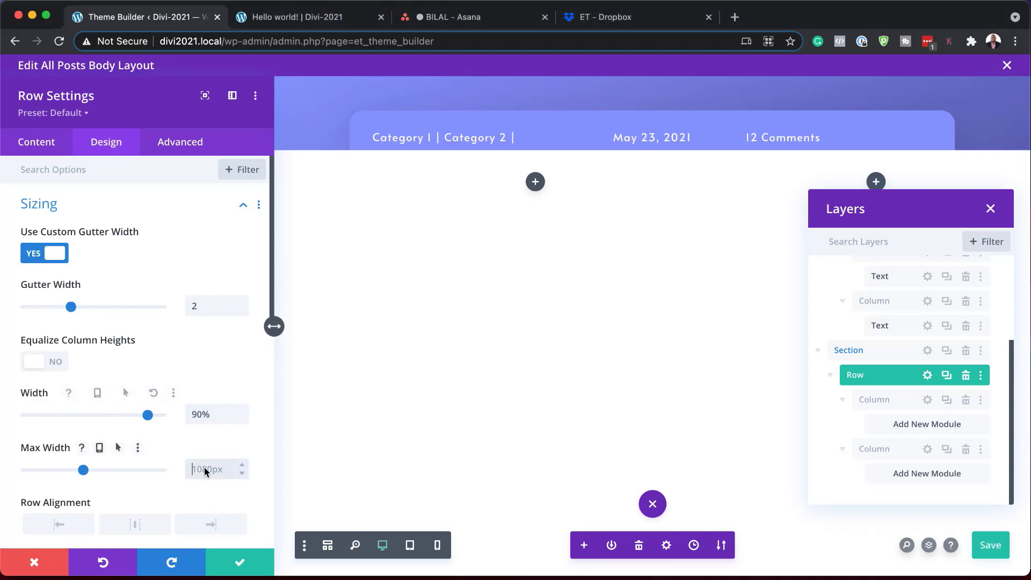
type("2500px")
key("Return")
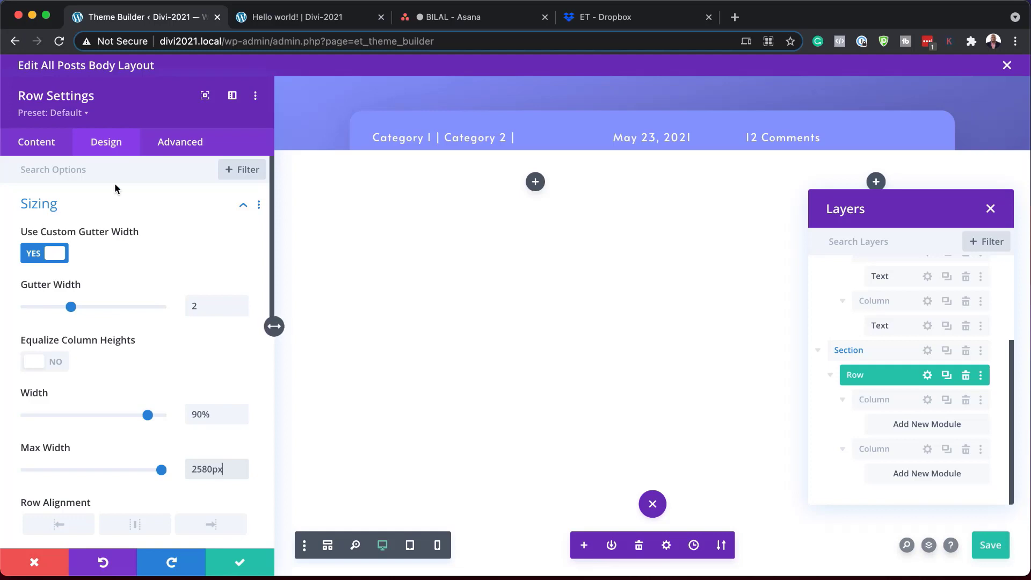
scroll(160, 275, "down", 1)
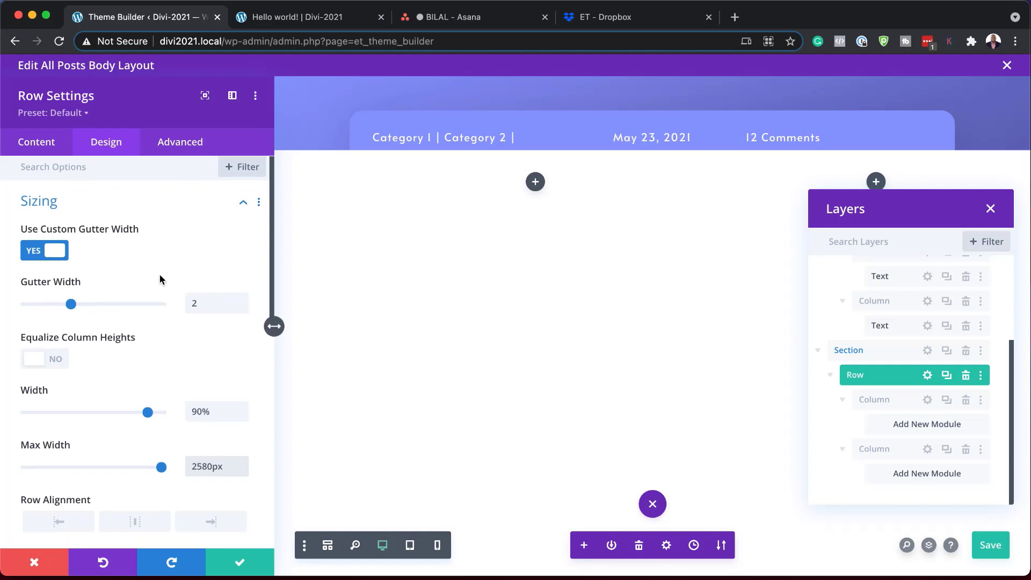
Set the two-column row's top and bottom margins to 100px with the two values linked
left_click(245, 200)
left_click(132, 247)
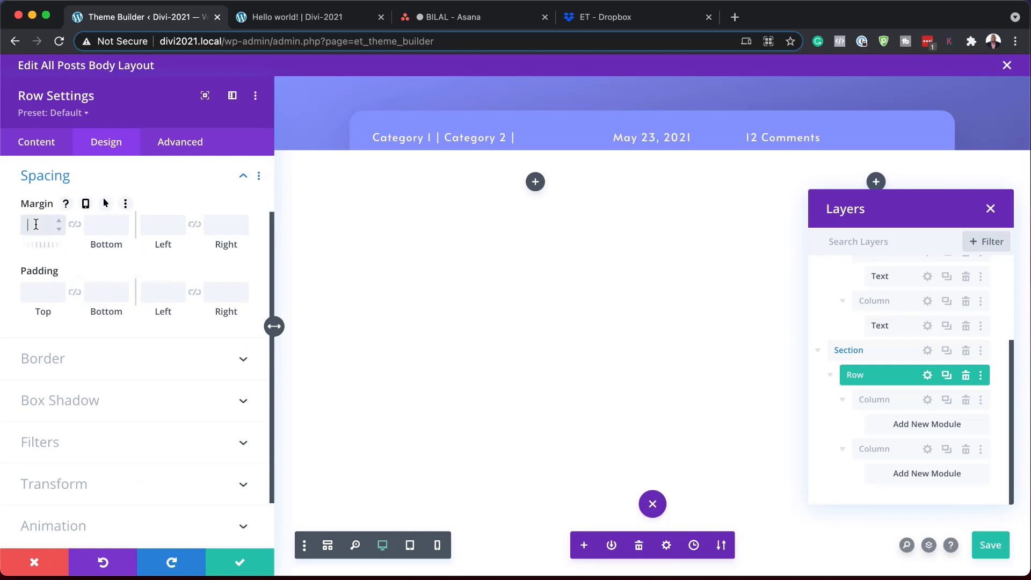
type("2580px")
left_click(112, 226)
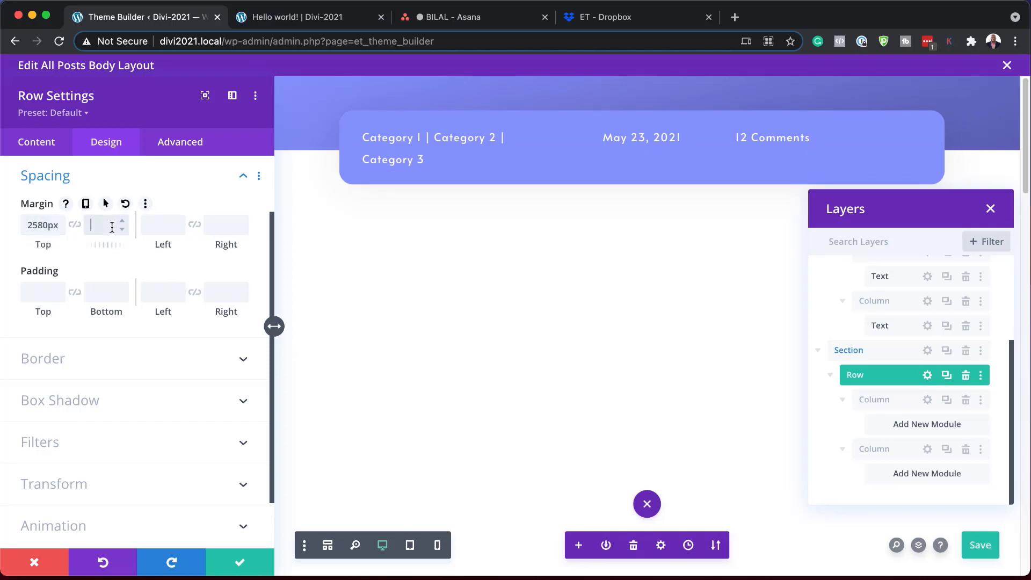
left_click_drag(42, 226, 3, 227)
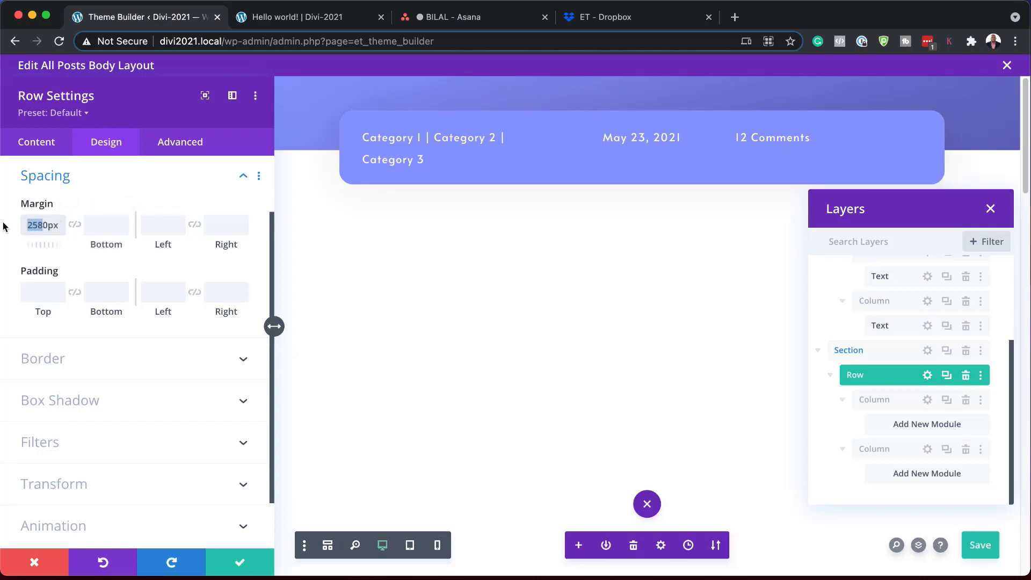
type("10")
left_click(74, 225)
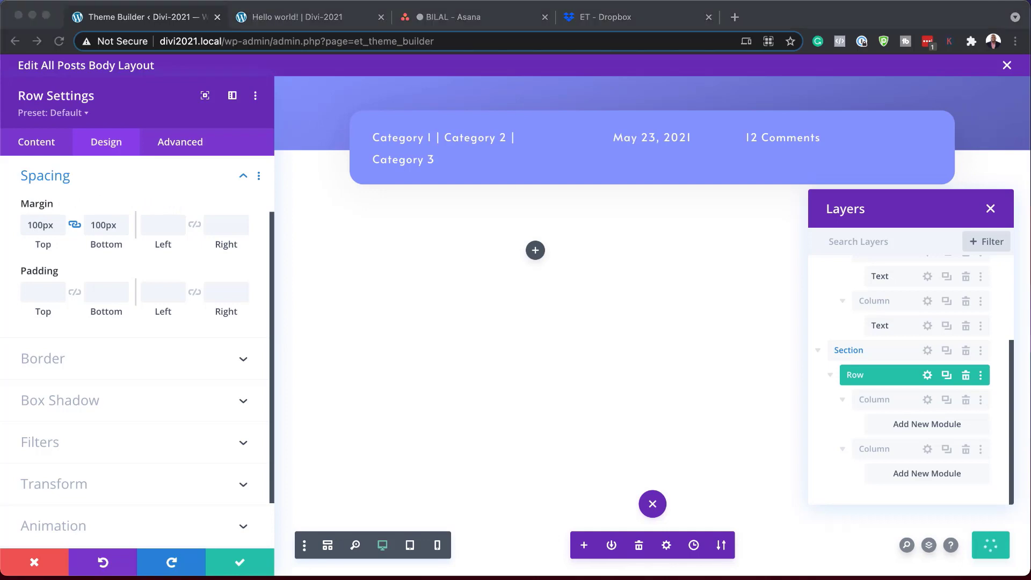
Add matching left and right padding to the row's first column, and return to the row settings
left_click(43, 144)
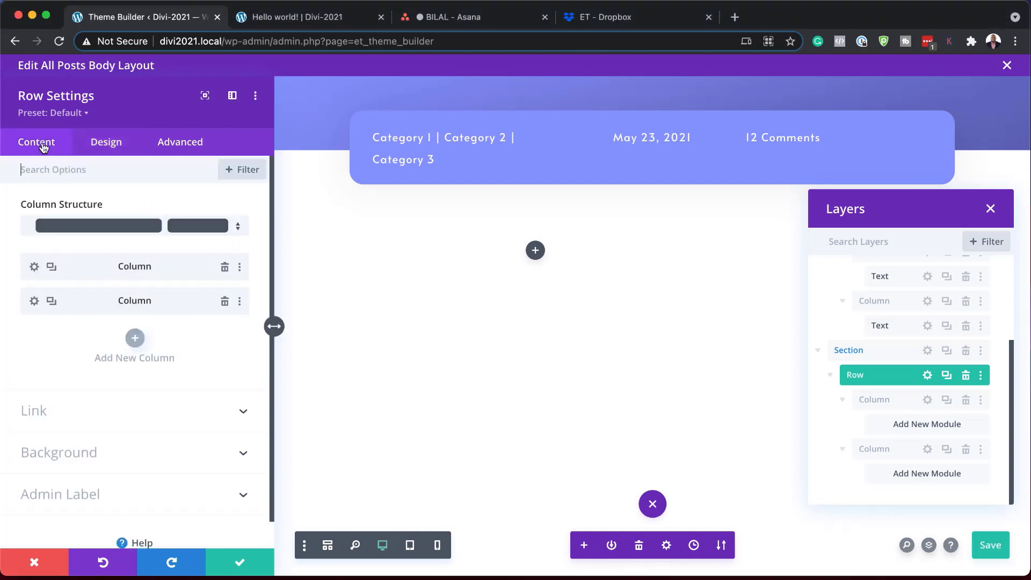
left_click(34, 267)
left_click(110, 145)
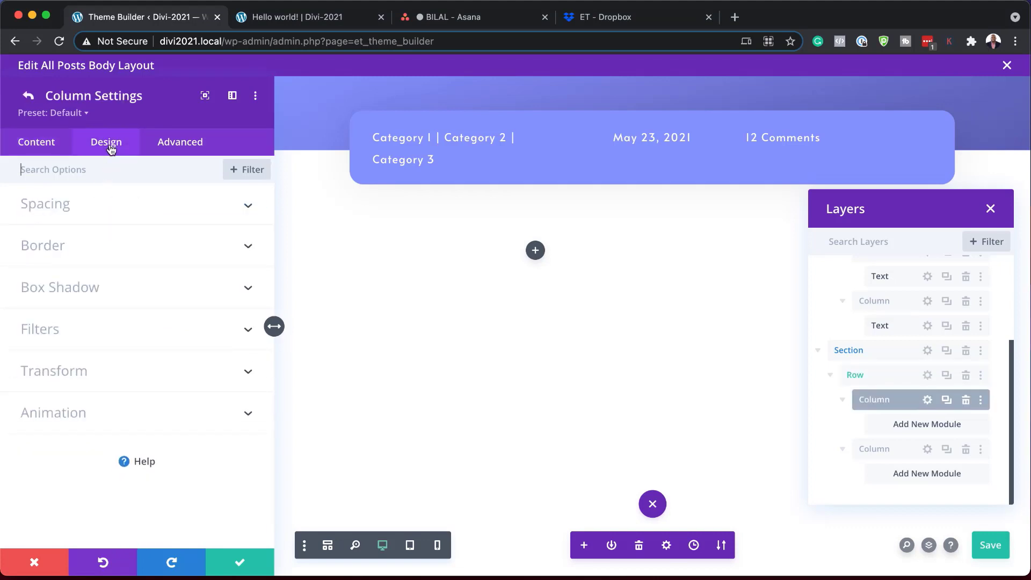
left_click(70, 214)
left_click(158, 254)
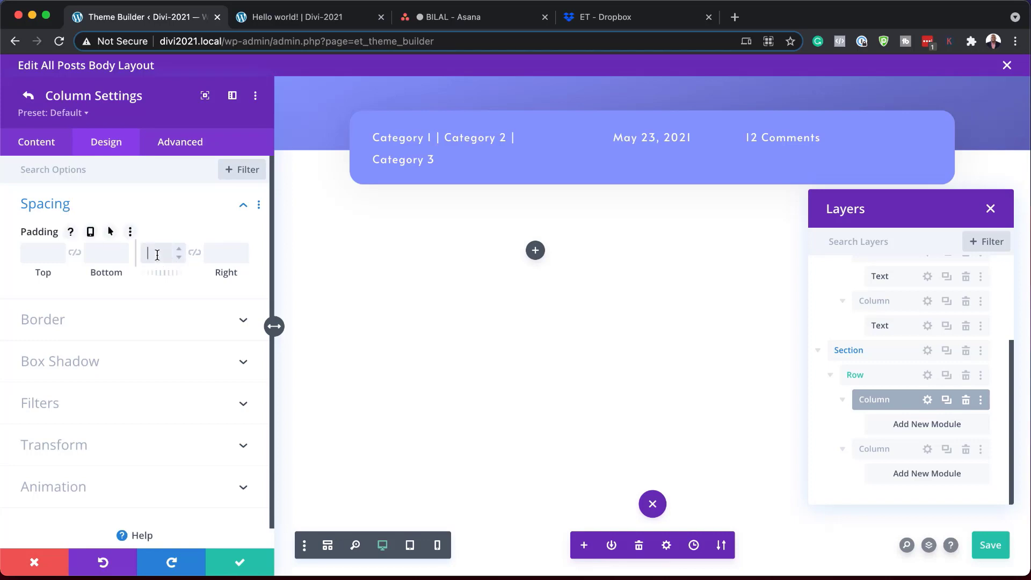
left_click(194, 253)
left_click(30, 102)
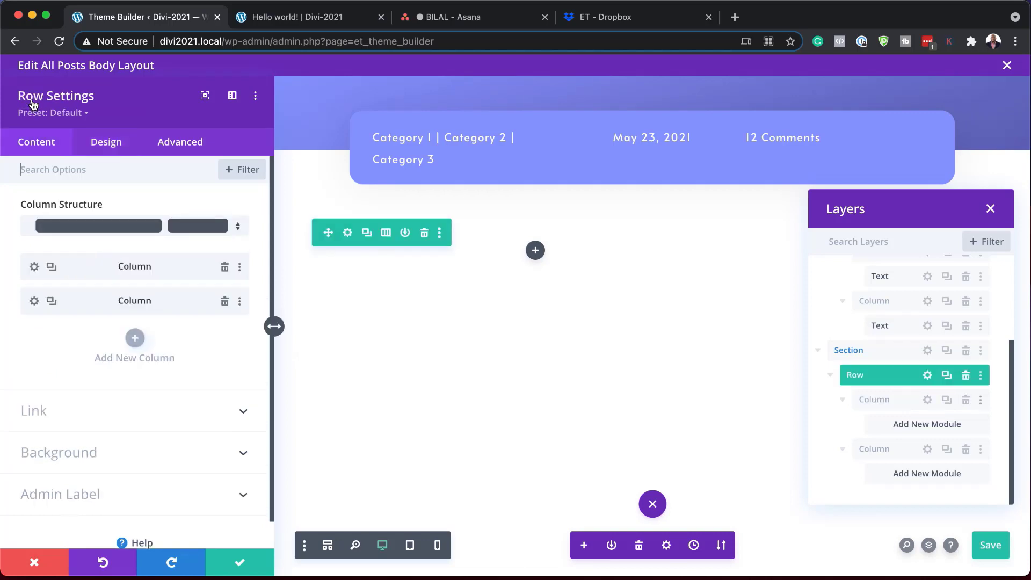
Give the row's second column a white background color
left_click(35, 302)
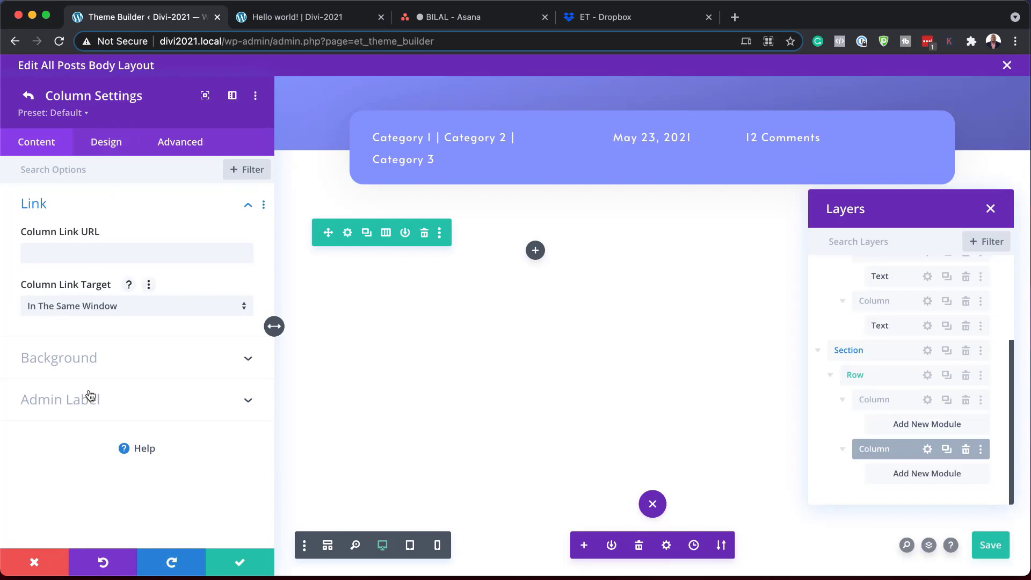
left_click(86, 360)
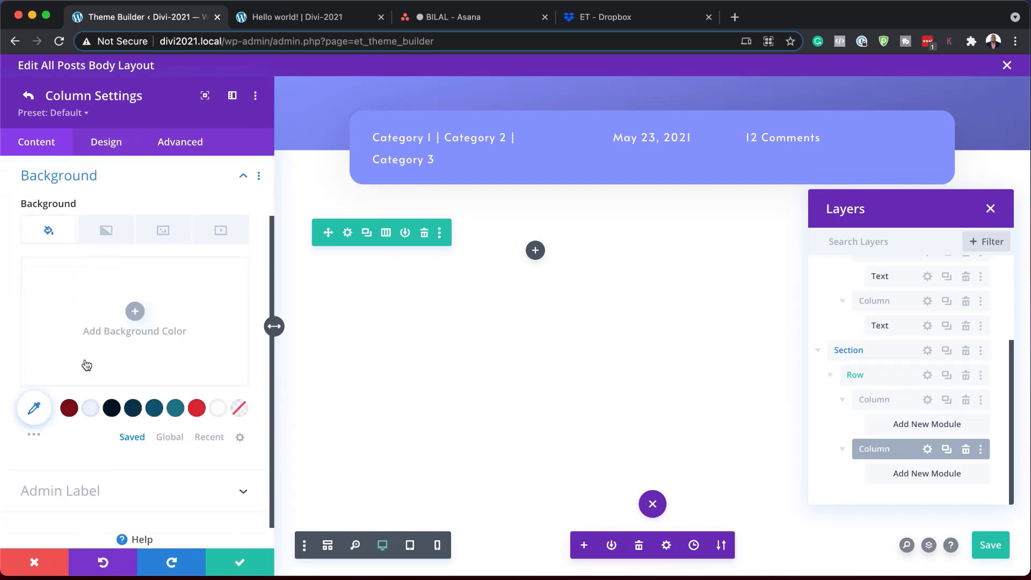
left_click(219, 409)
Set the second column's padding to 5% on the top, bottom, left and right
left_click(107, 146)
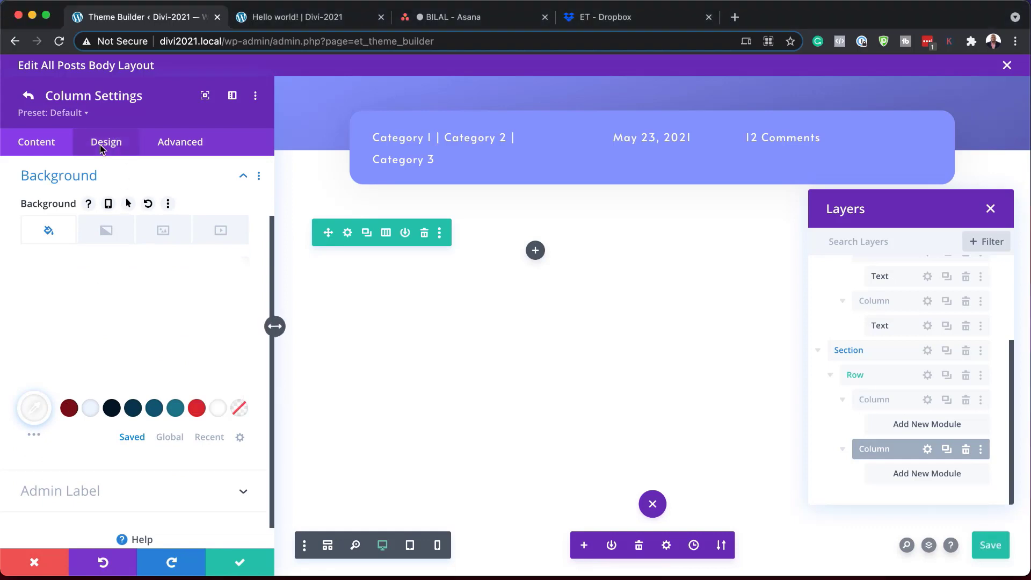
left_click(84, 215)
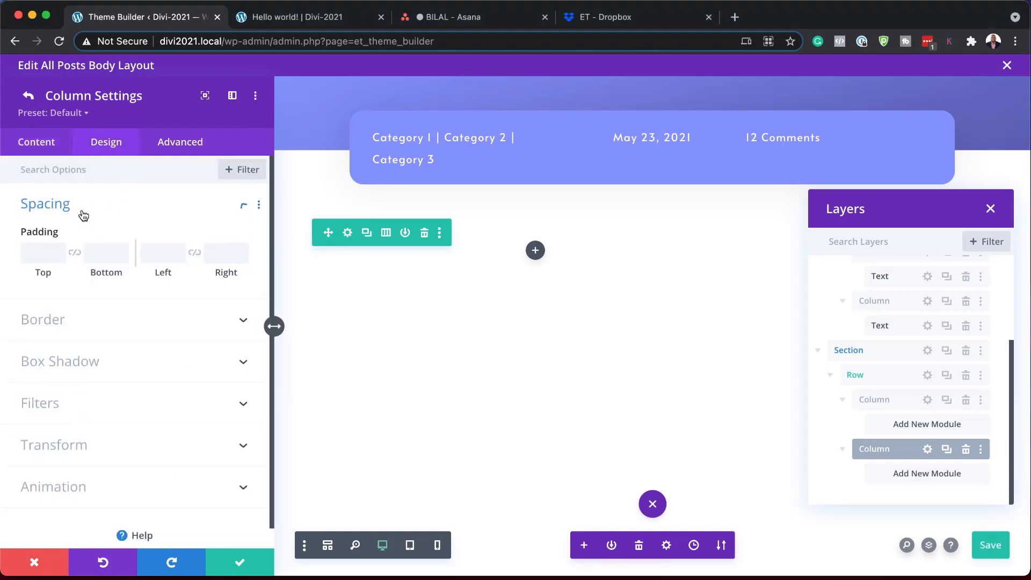
left_click(43, 260)
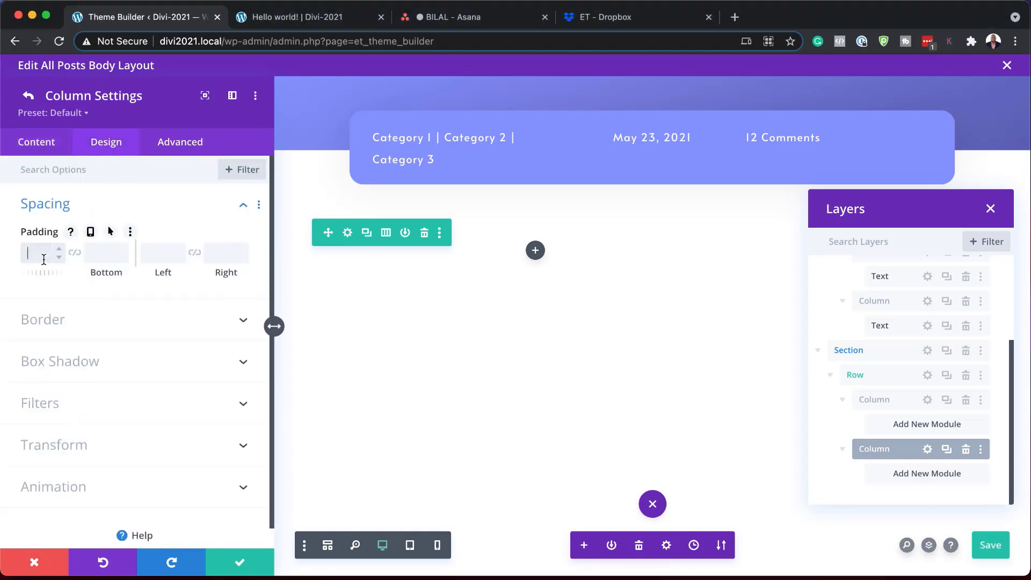
type("5%")
left_click(75, 253)
left_click(151, 256)
type("5%")
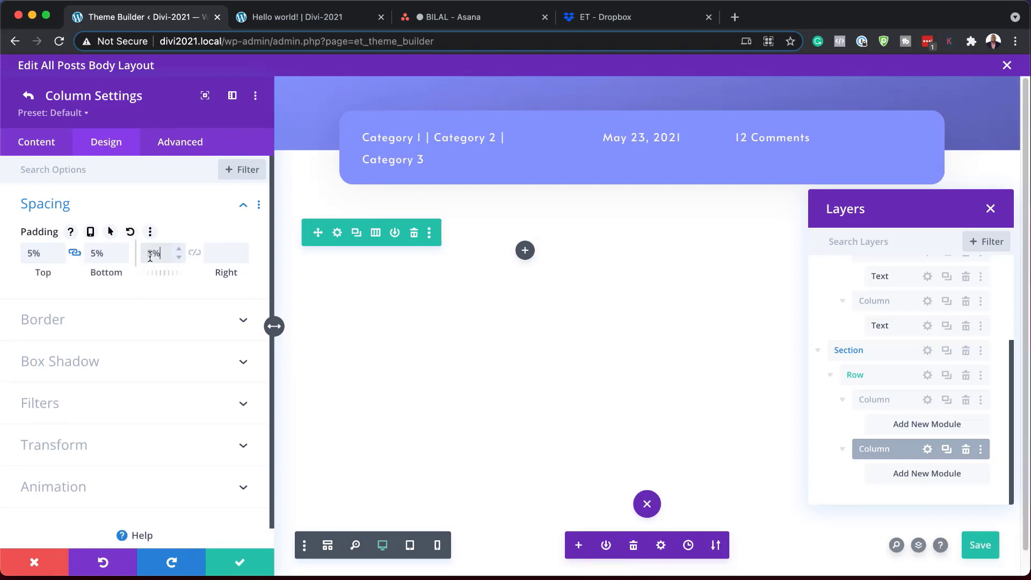
left_click(195, 253)
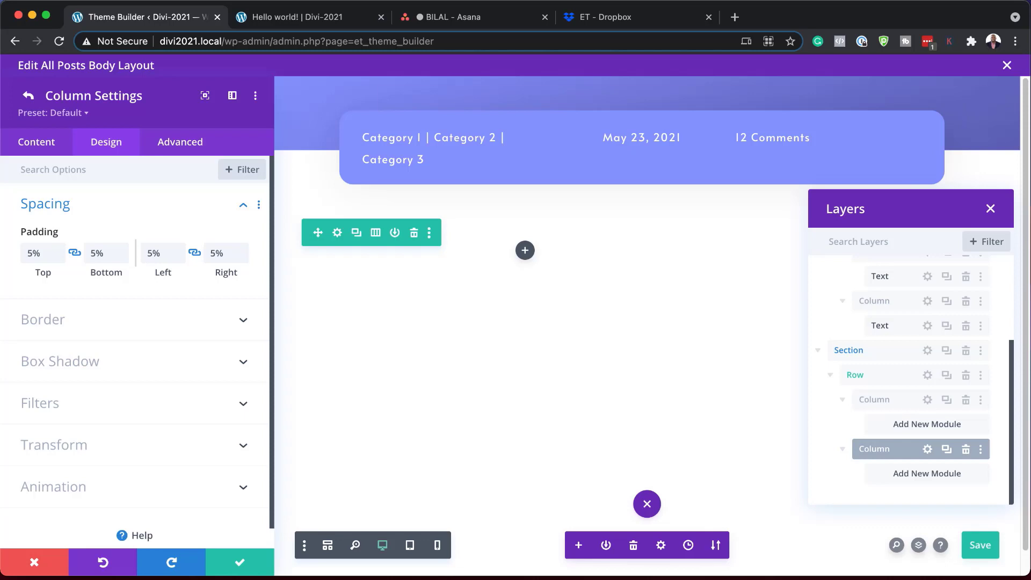
Round all four corners of the second column to 20px
left_click(76, 325)
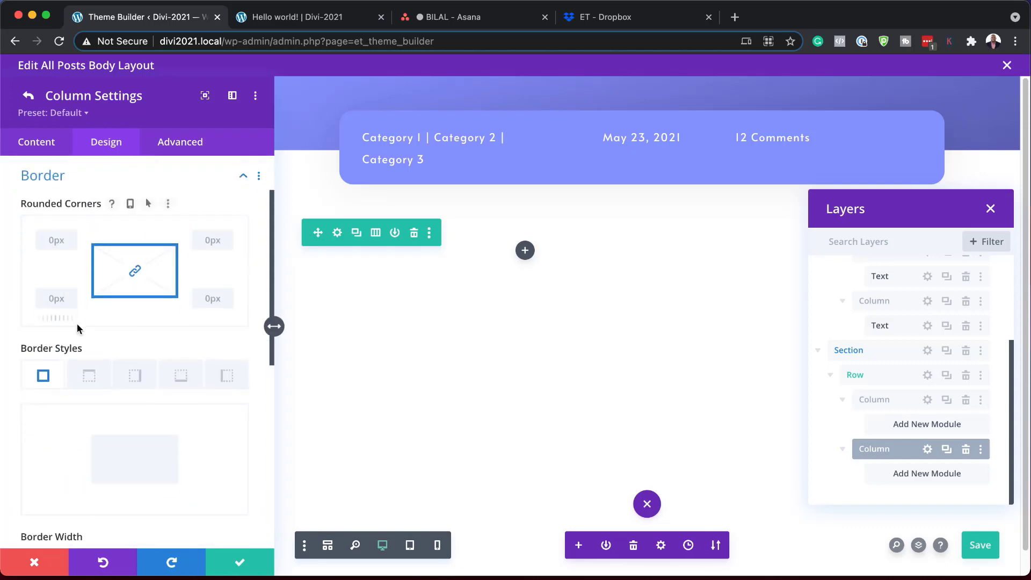
left_click(62, 236)
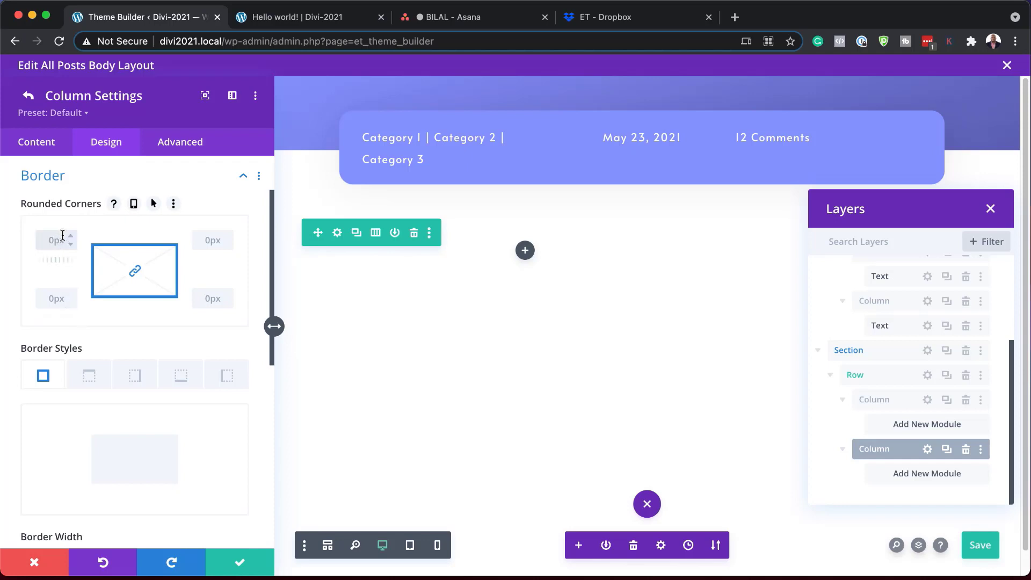
type("20")
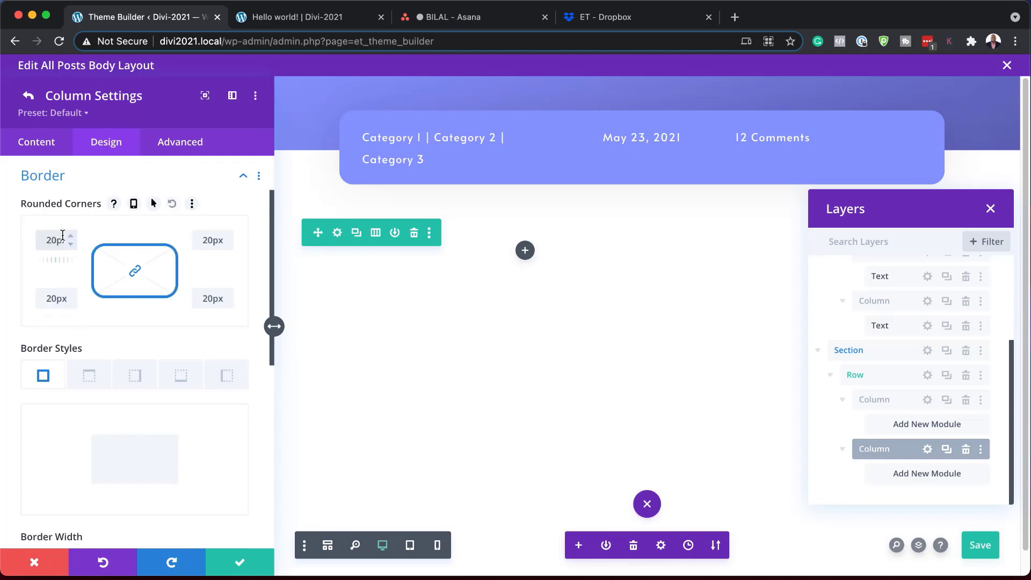
Add a 5px top border and a 5px left border to the second column
scroll(148, 415, "down", 3)
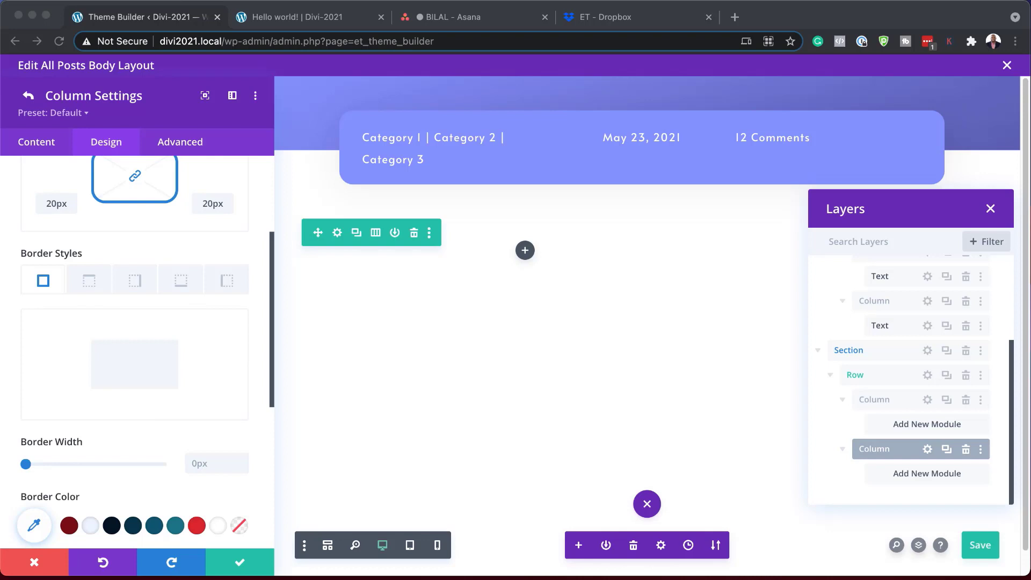
left_click(87, 282)
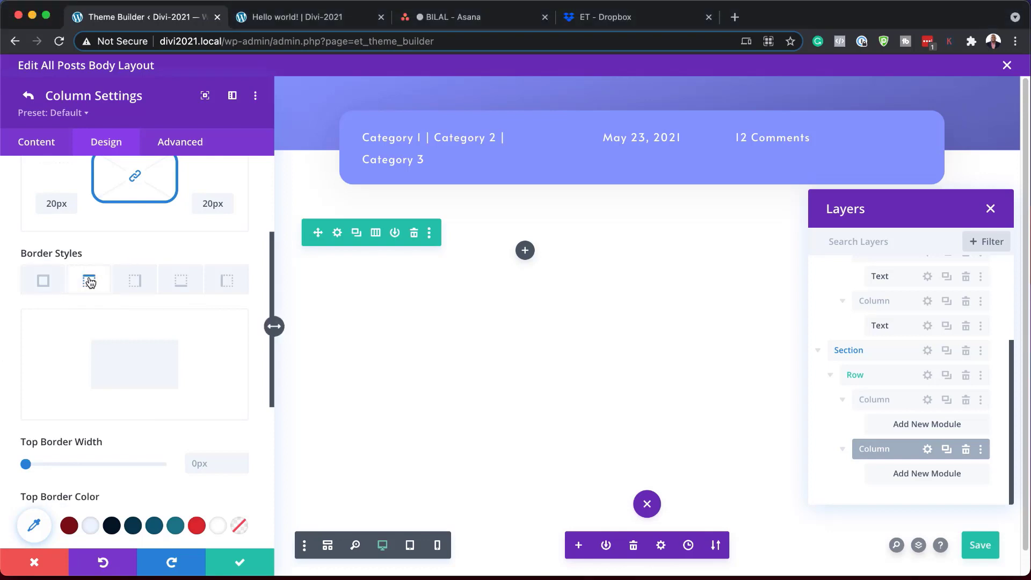
left_click(206, 464)
type("5")
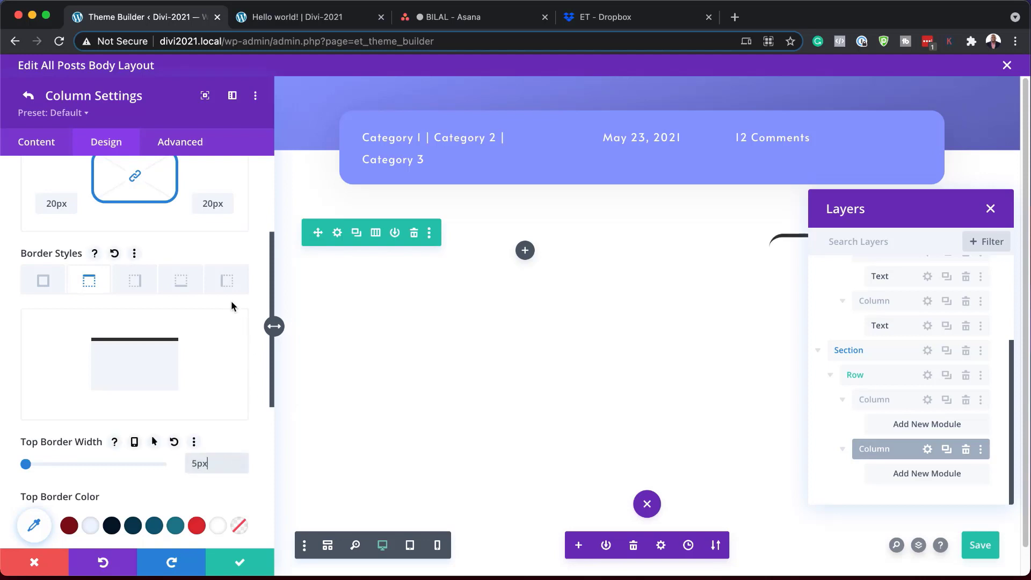
left_click(227, 280)
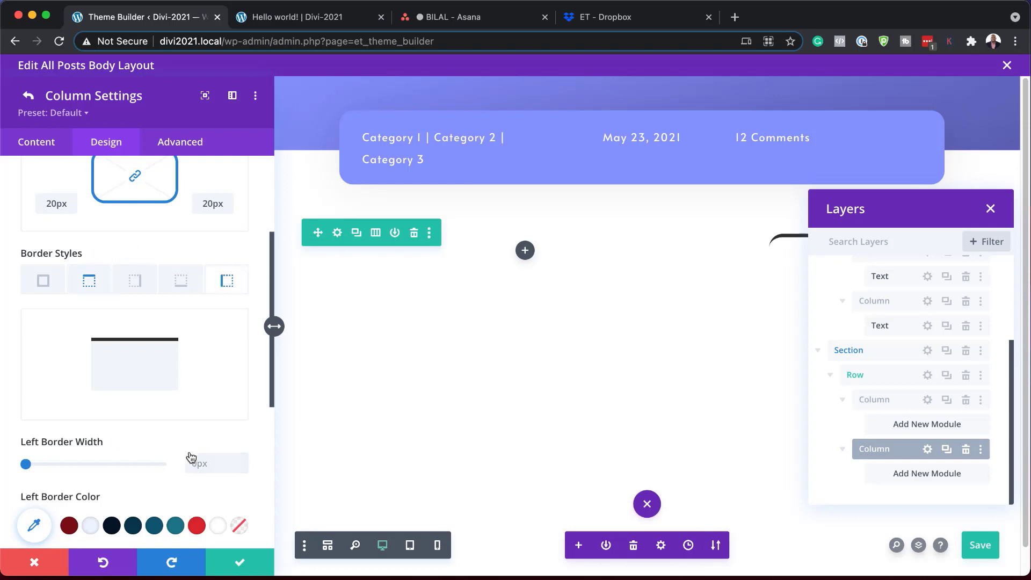
left_click(206, 463)
type("5")
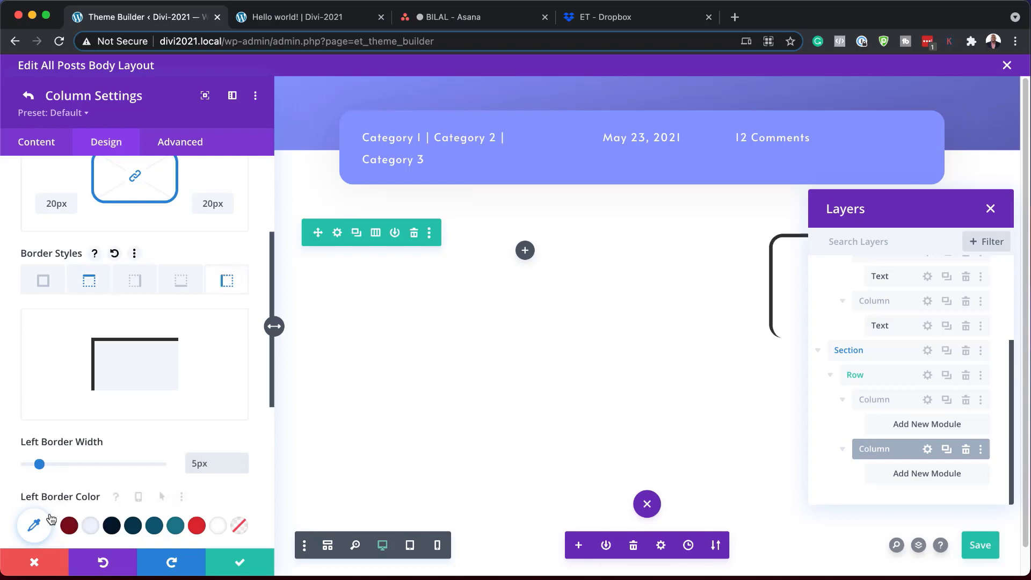
Color the second column's left and top borders #8995ff, and close the Layers view
left_click(50, 518)
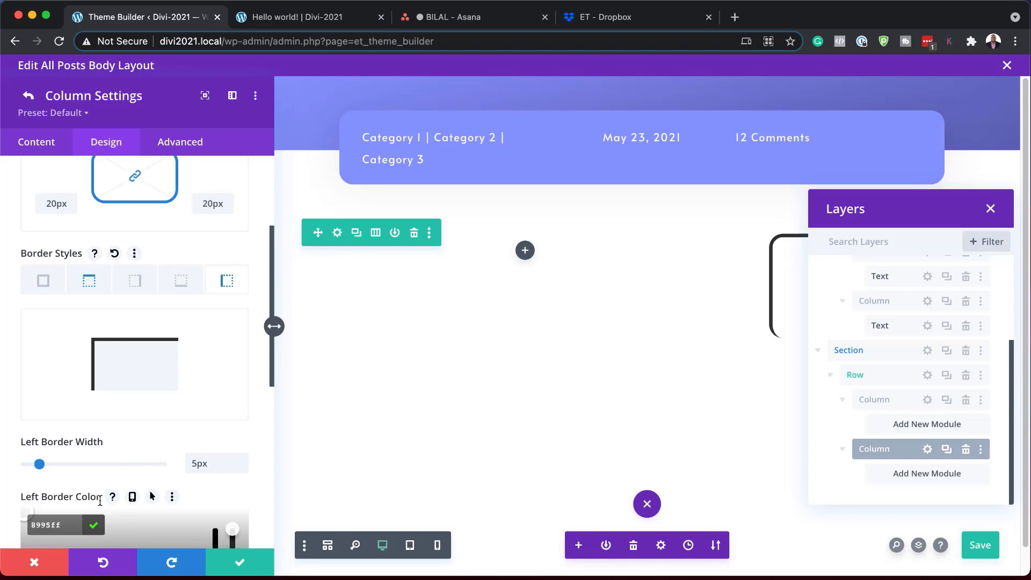
left_click(90, 280)
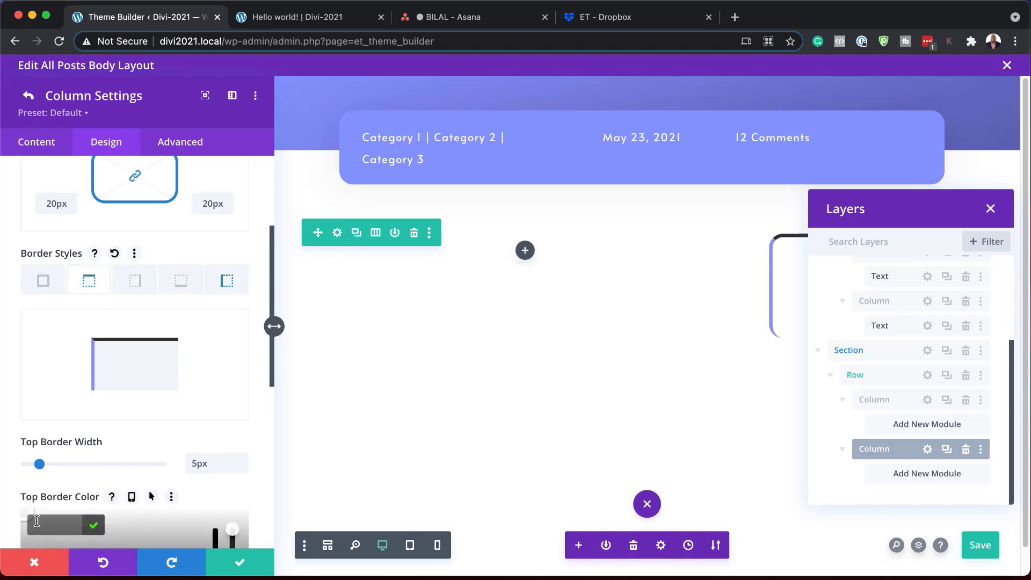
left_click(35, 525)
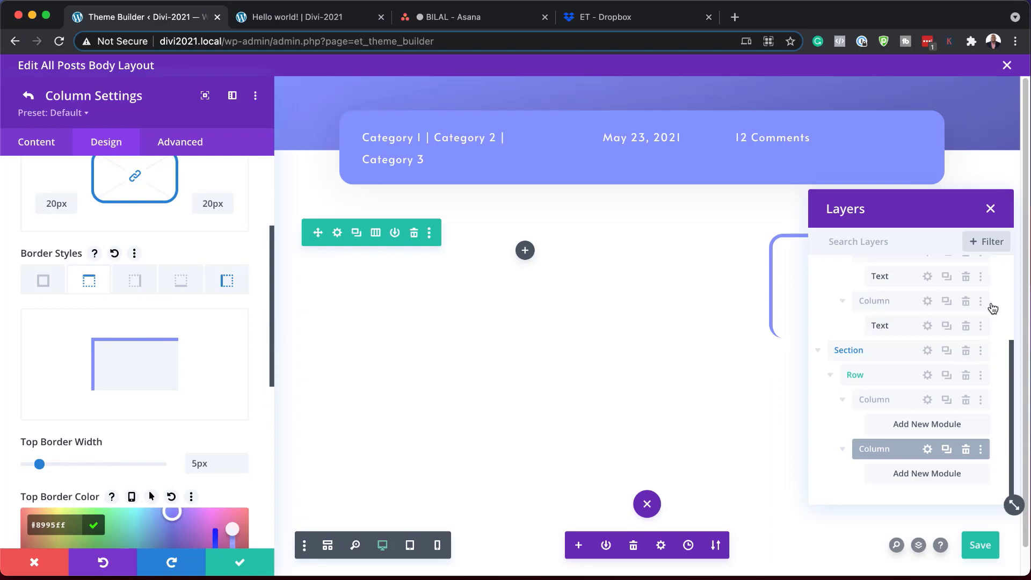
left_click(993, 209)
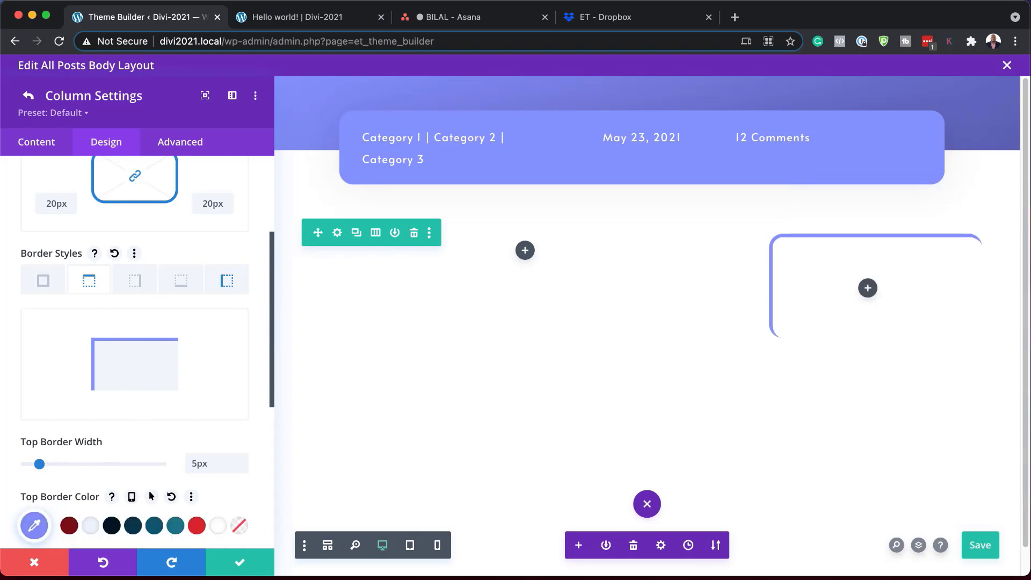
Apply the first box shadow preset to the second column with a blur strength of 50px
scroll(202, 414, "down", 5)
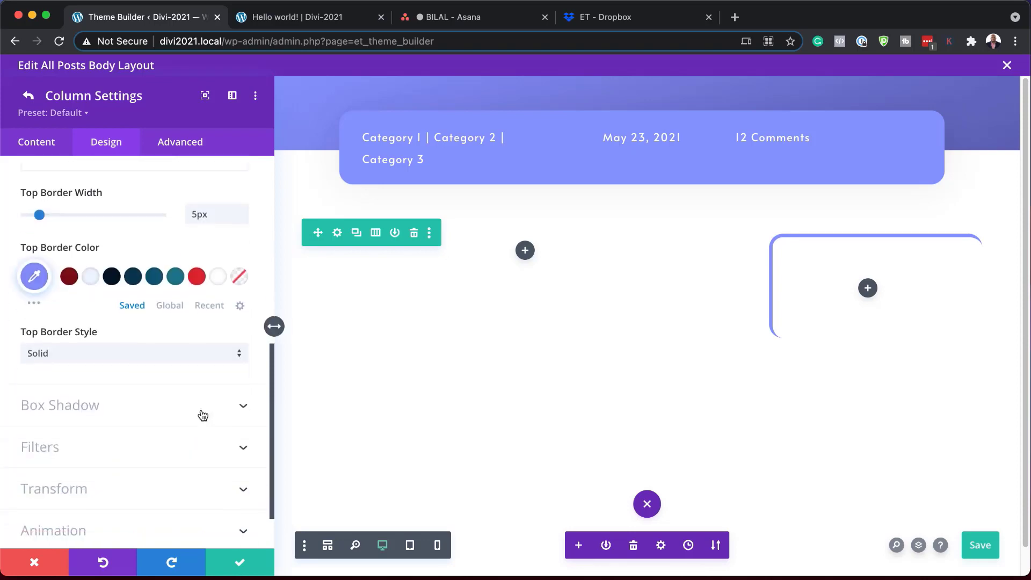
left_click(203, 415)
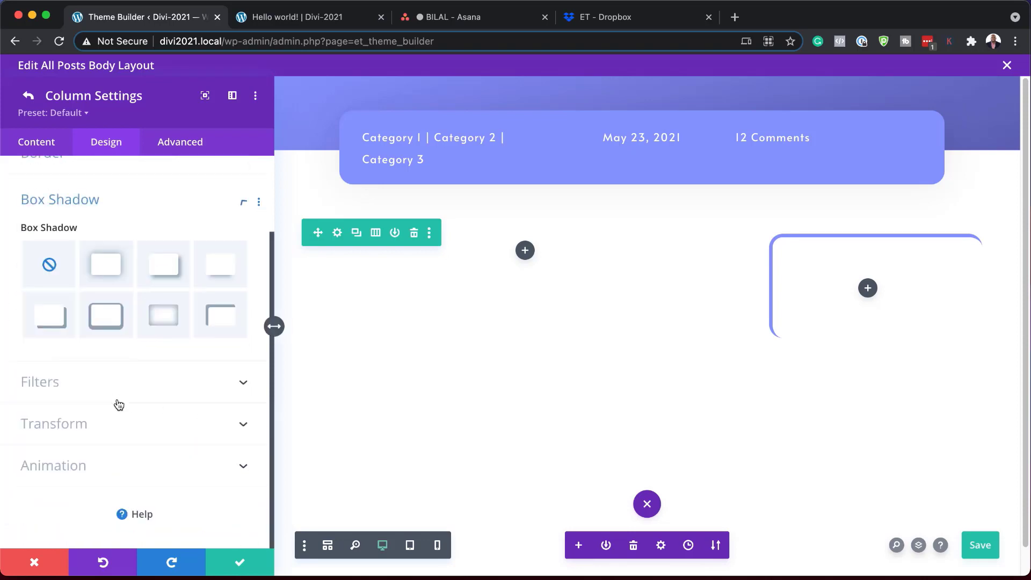
left_click(112, 267)
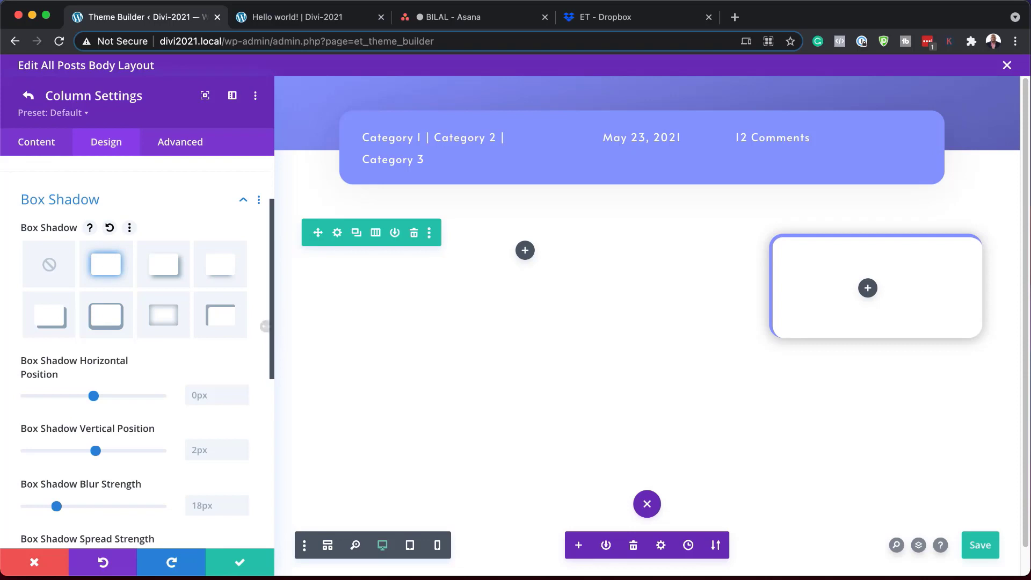
scroll(107, 466, "down", 2)
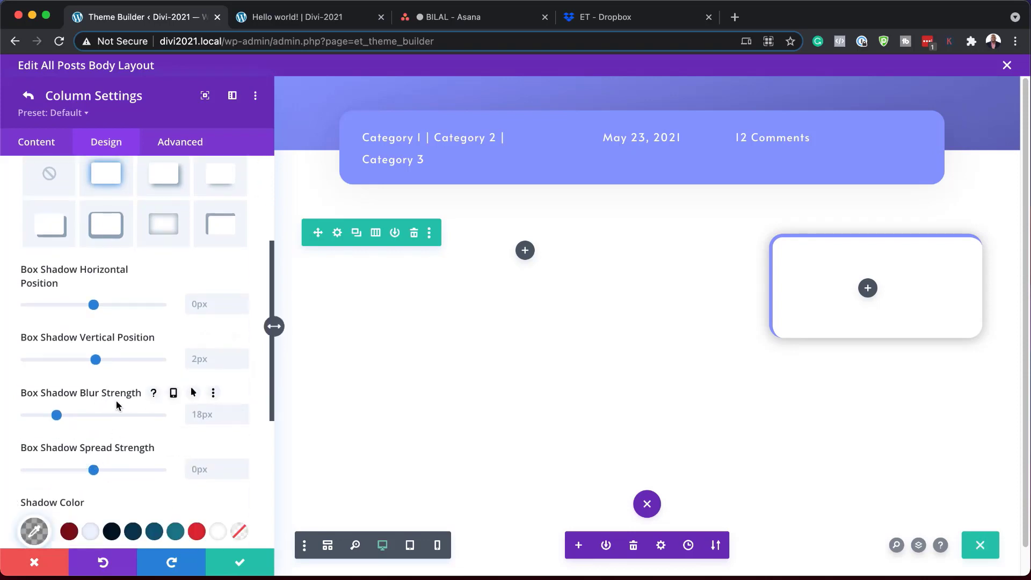
left_click(201, 417)
type("5")
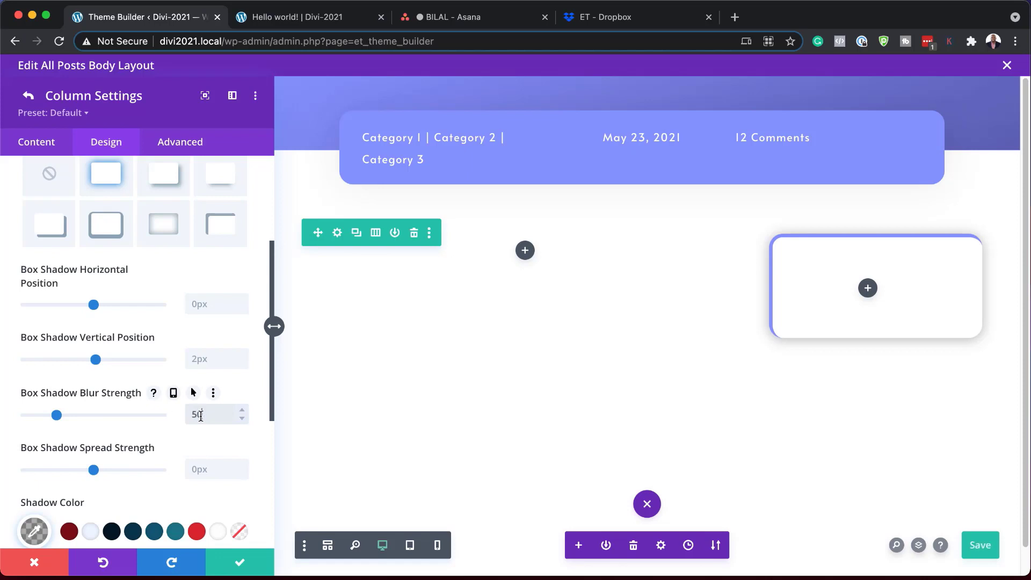
type("0")
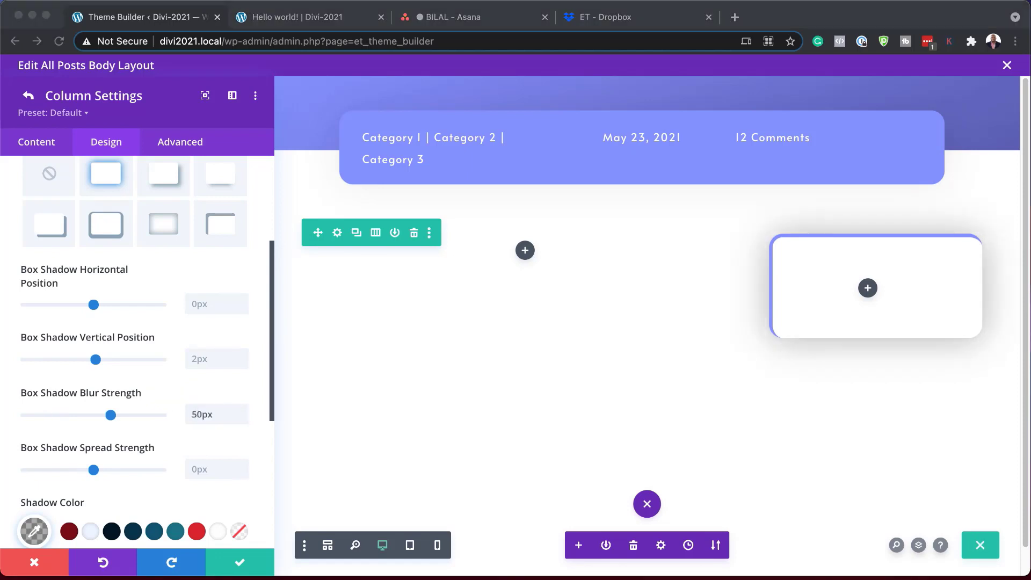
Set the second column's box shadow color to rgba(0,0,0,0.08)
scroll(168, 443, "down", 5)
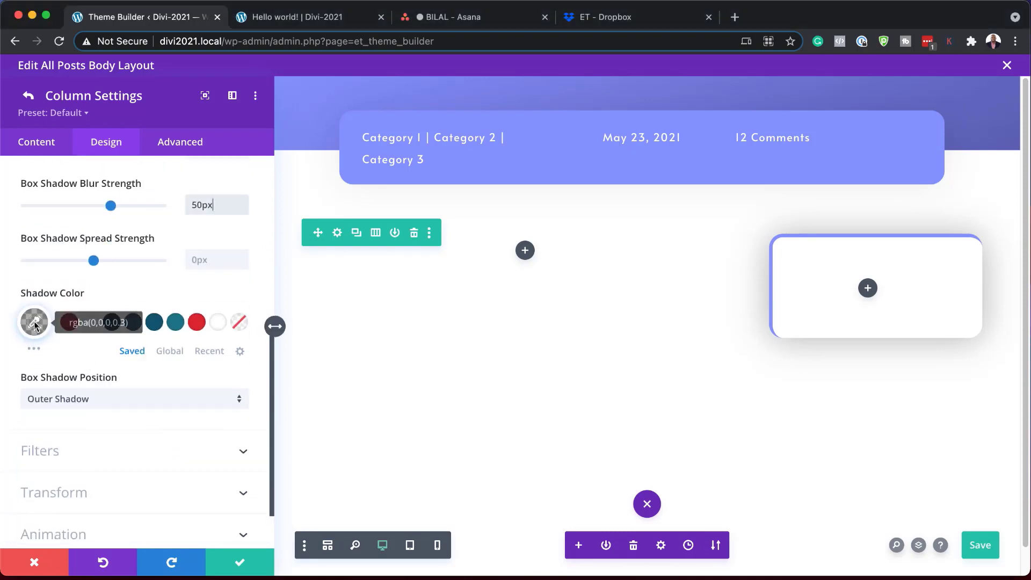
left_click(34, 322)
left_click_drag(54, 321, 104, 322)
type("0,0,0,0.08")
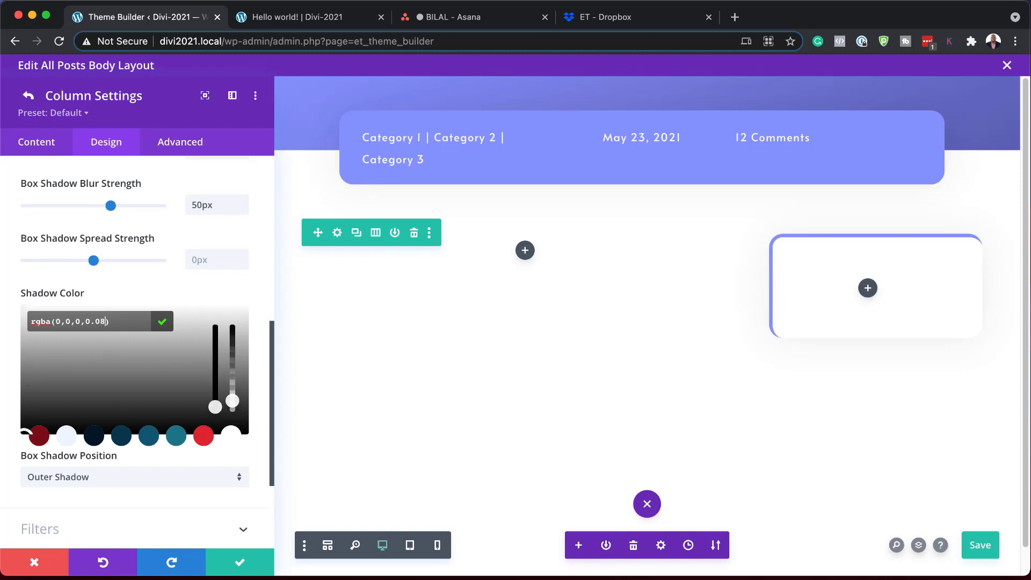
Save the column and row settings, and insert a Text module in the row's first column
left_click(241, 564)
left_click(240, 563)
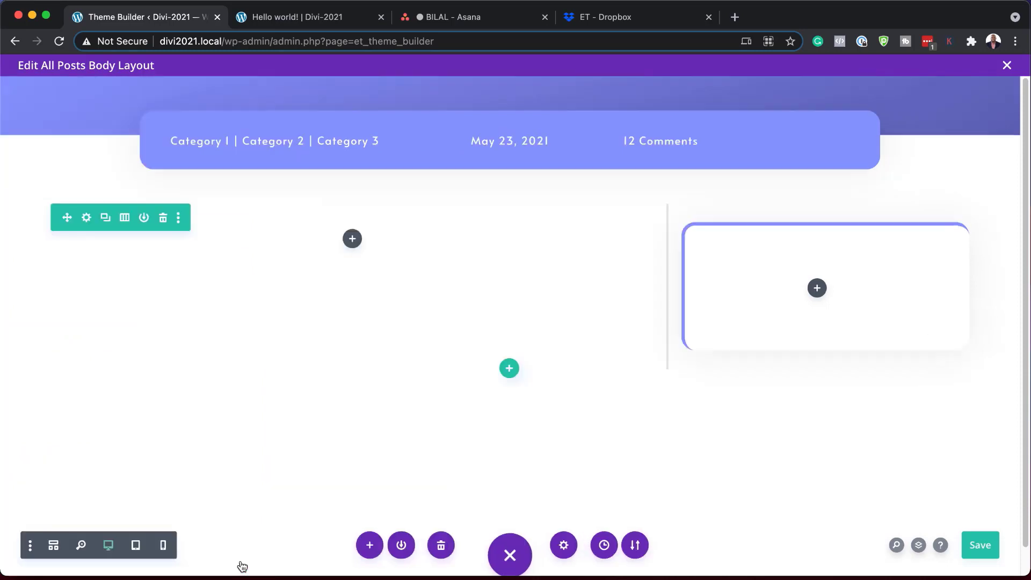
left_click(353, 238)
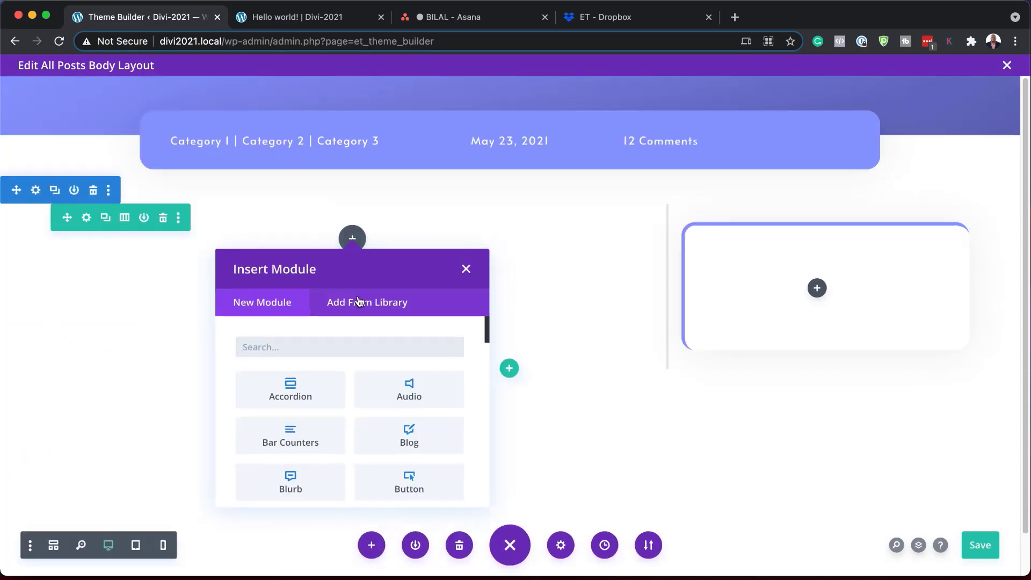
type("text")
left_click(318, 395)
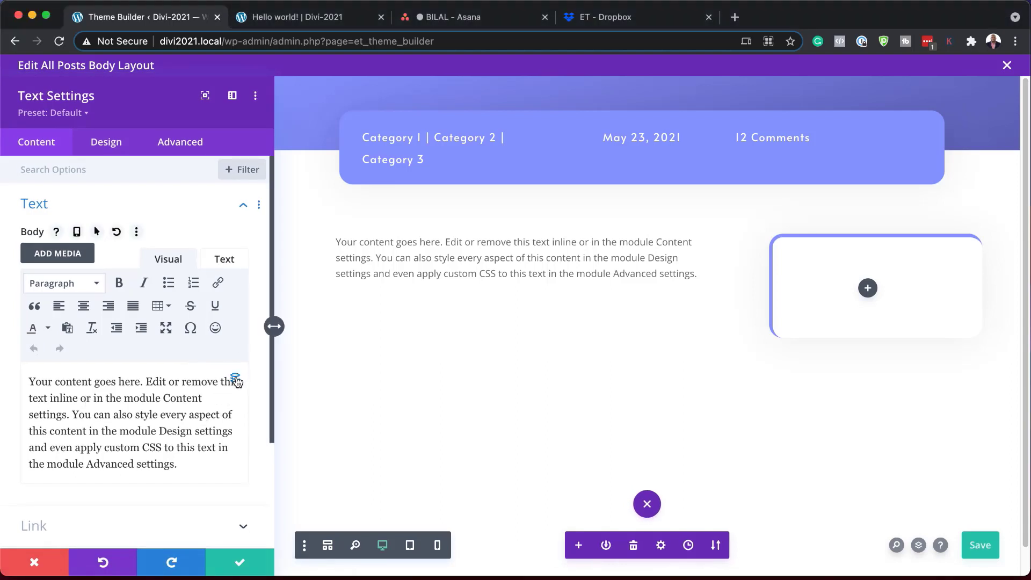
Use the dynamic Post/Archive Title as the module's body, with <H1> before it and </H1> after it
left_click(237, 381)
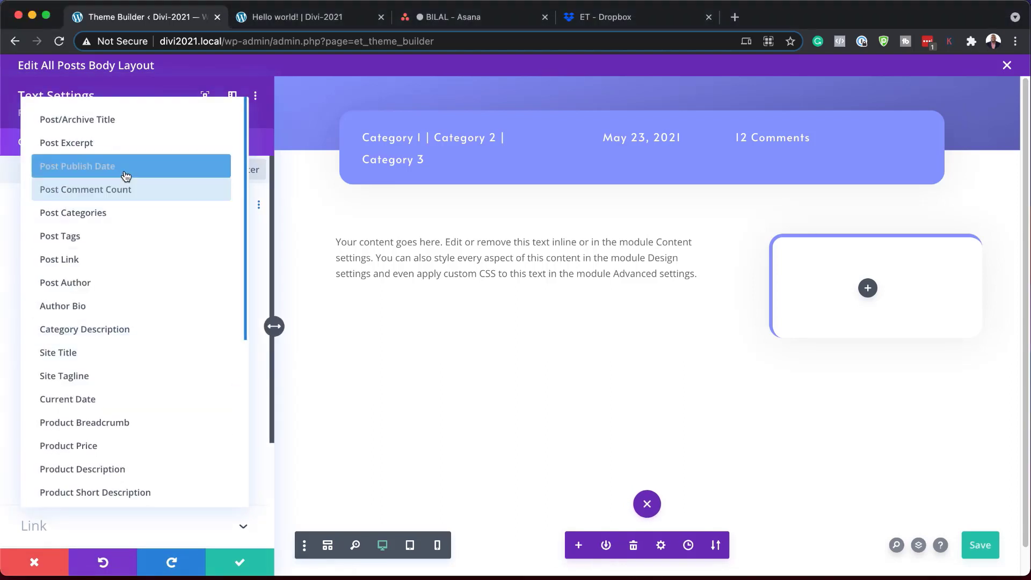
left_click(128, 123)
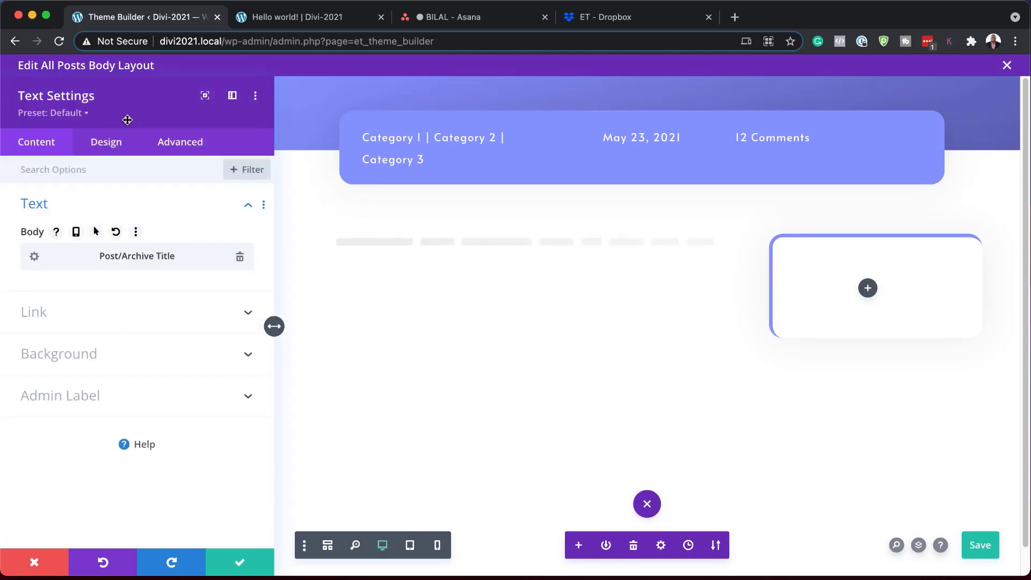
left_click(35, 265)
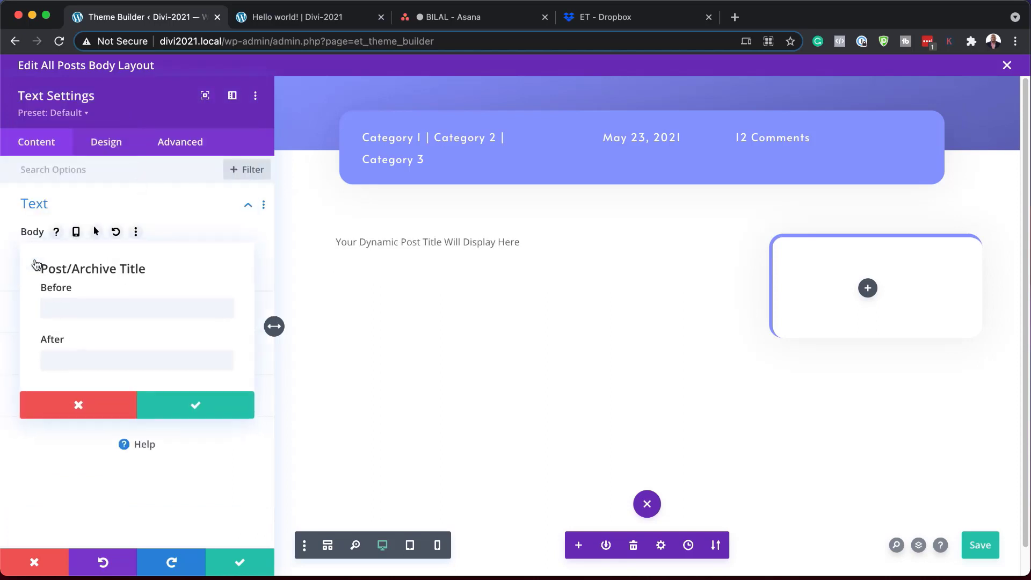
left_click(104, 312)
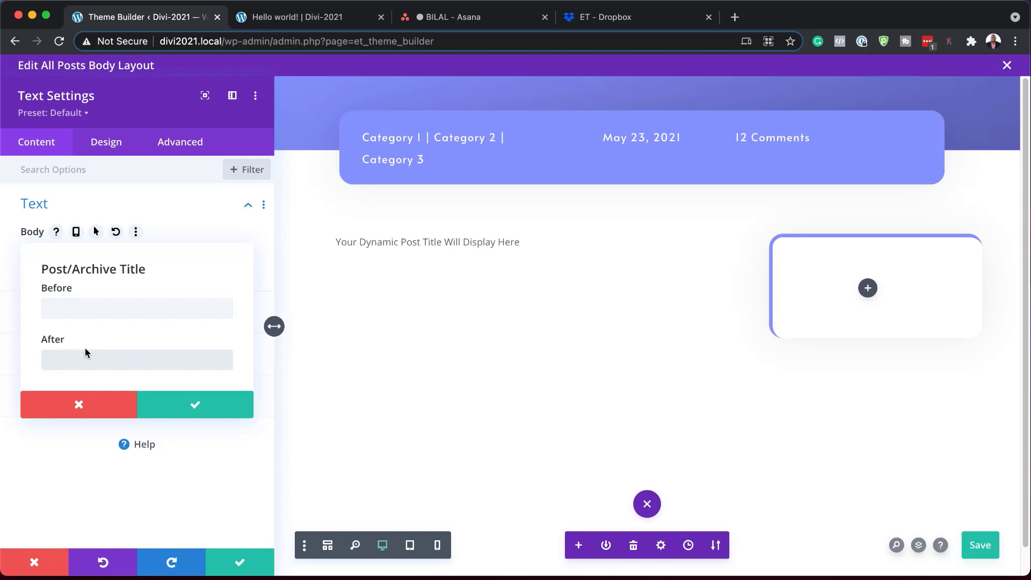
type("</H1>")
left_click(67, 306)
type("</H1>")
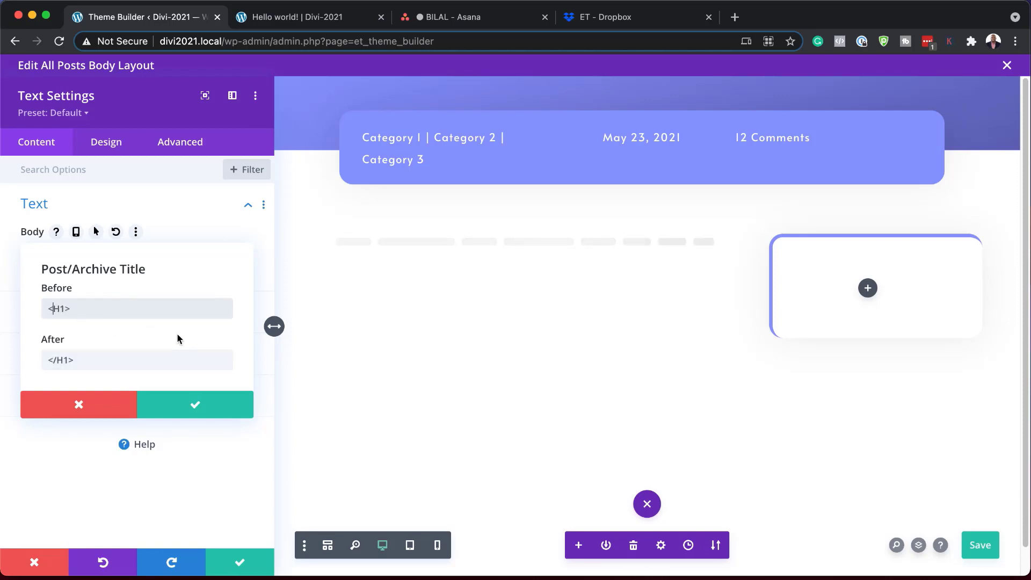
left_click(196, 407)
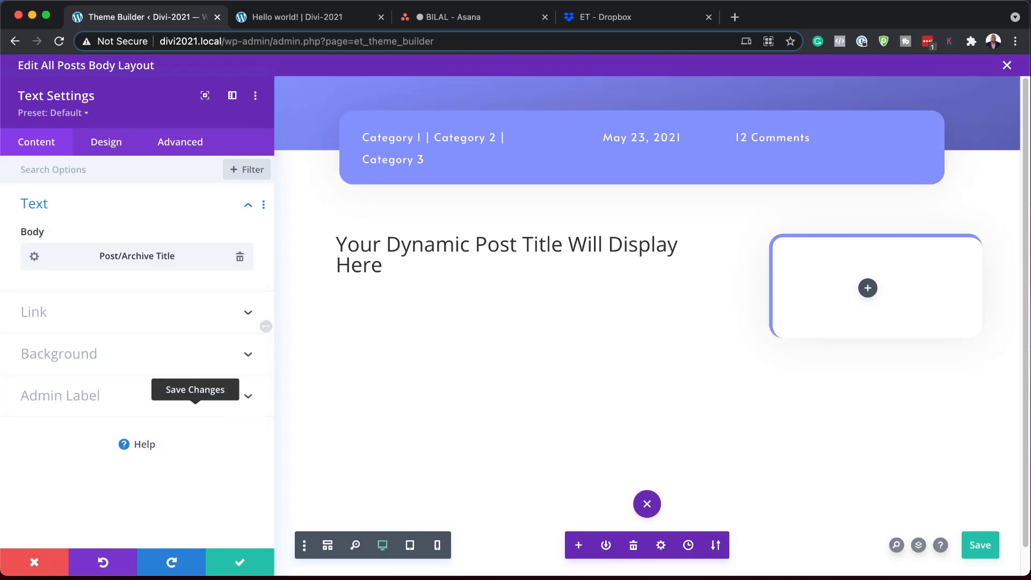
Set the H1 heading font of the post title module to Alata
left_click(107, 142)
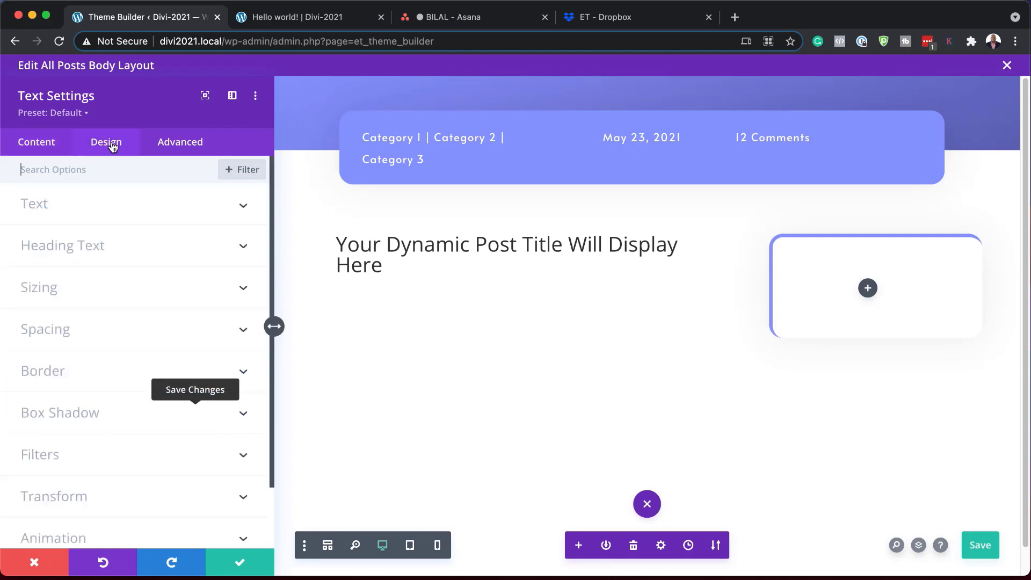
left_click(67, 246)
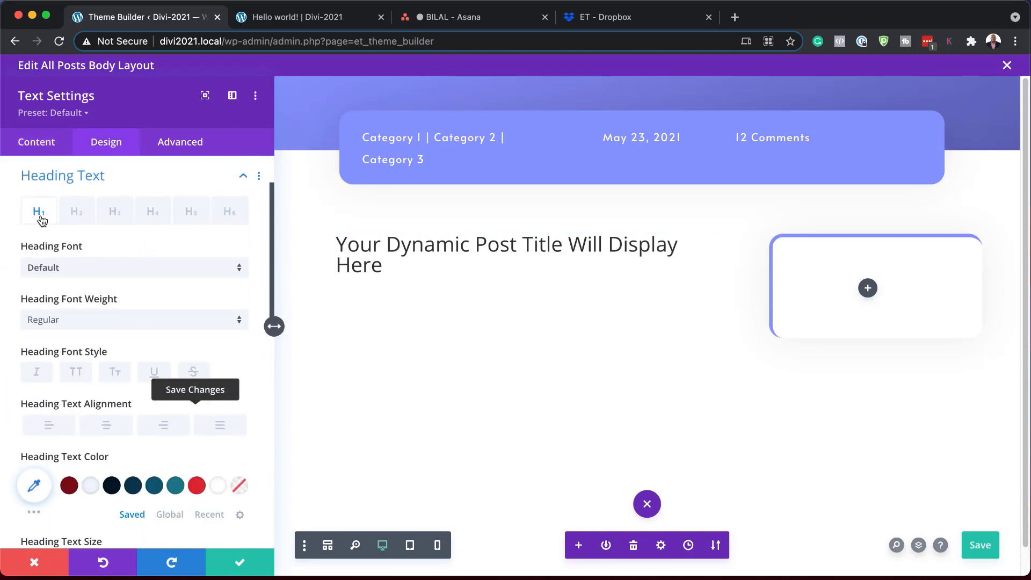
left_click(67, 272)
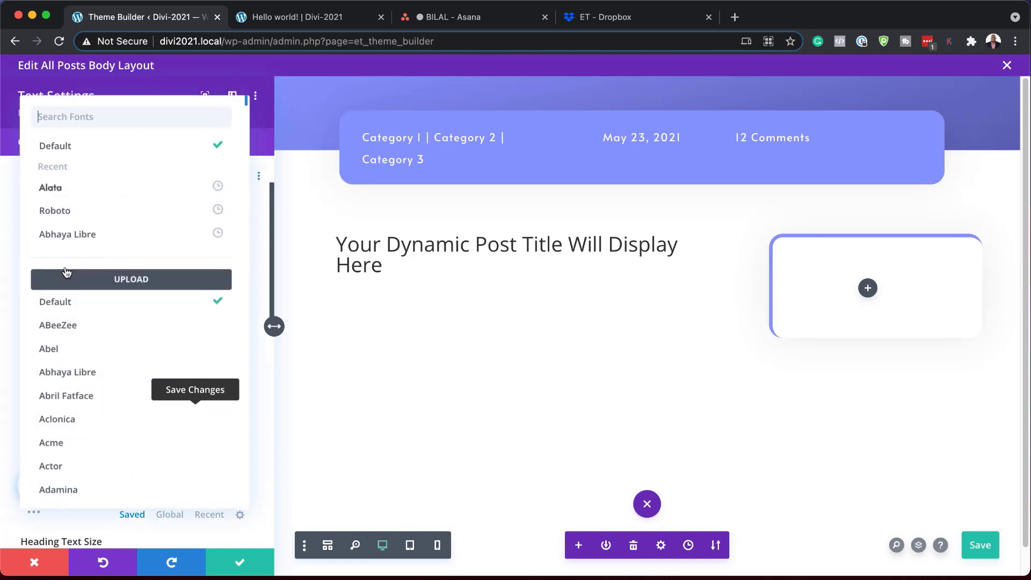
left_click(88, 188)
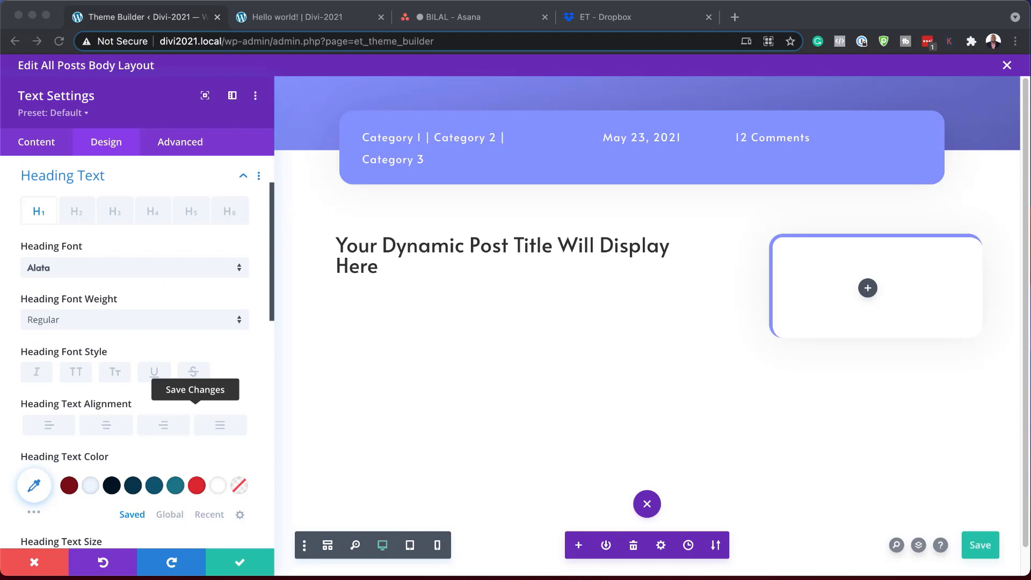
Set the title's heading text size to 4.8rem and its letter spacing to -2px
scroll(110, 384, "down", 3)
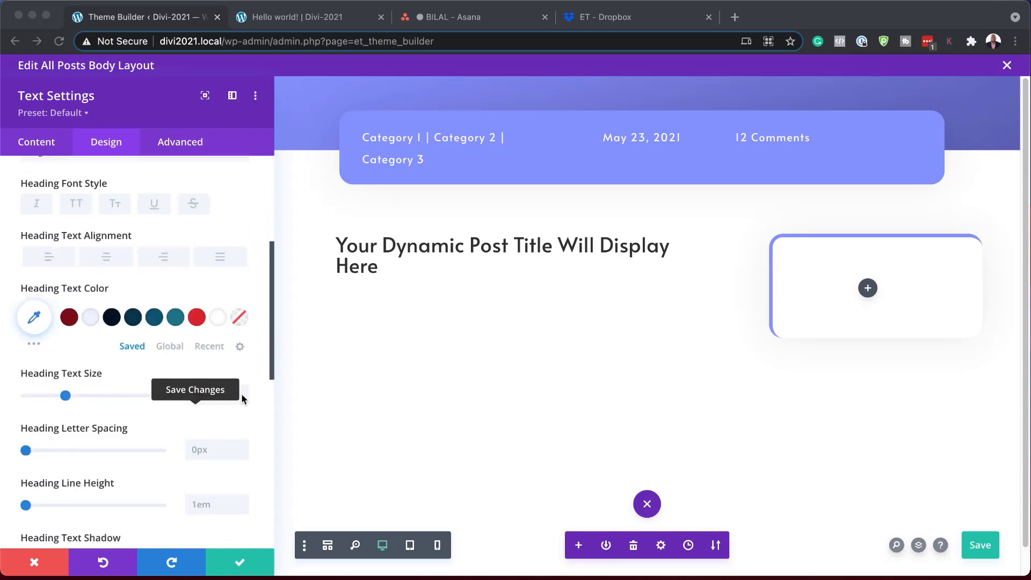
scroll(208, 407, "down", 1)
left_click(205, 332)
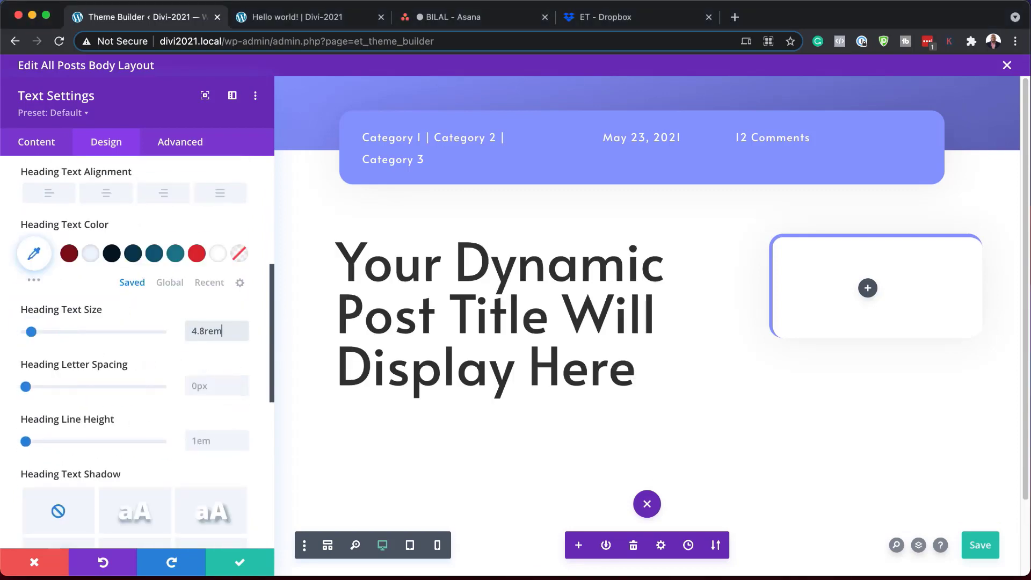
left_click(212, 391)
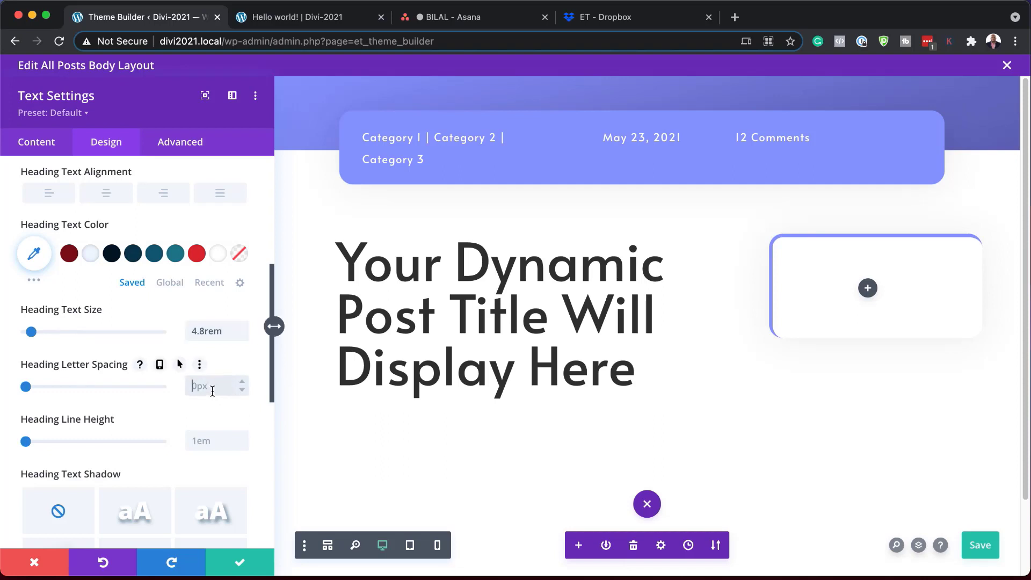
type("-2px")
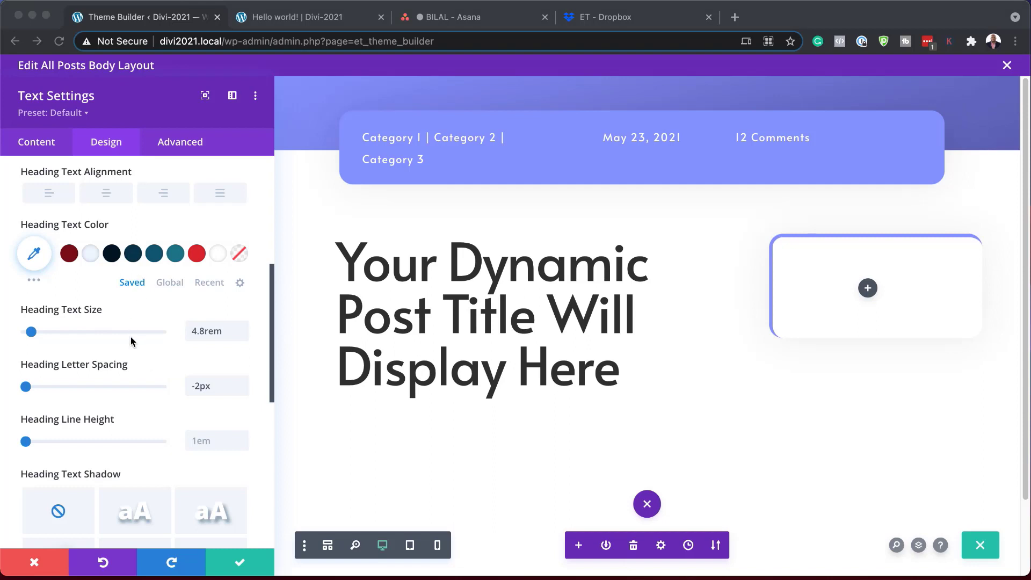
Give the title module a 50px top margin and a 100px bottom margin, and save its settings
scroll(169, 449, "down", 5)
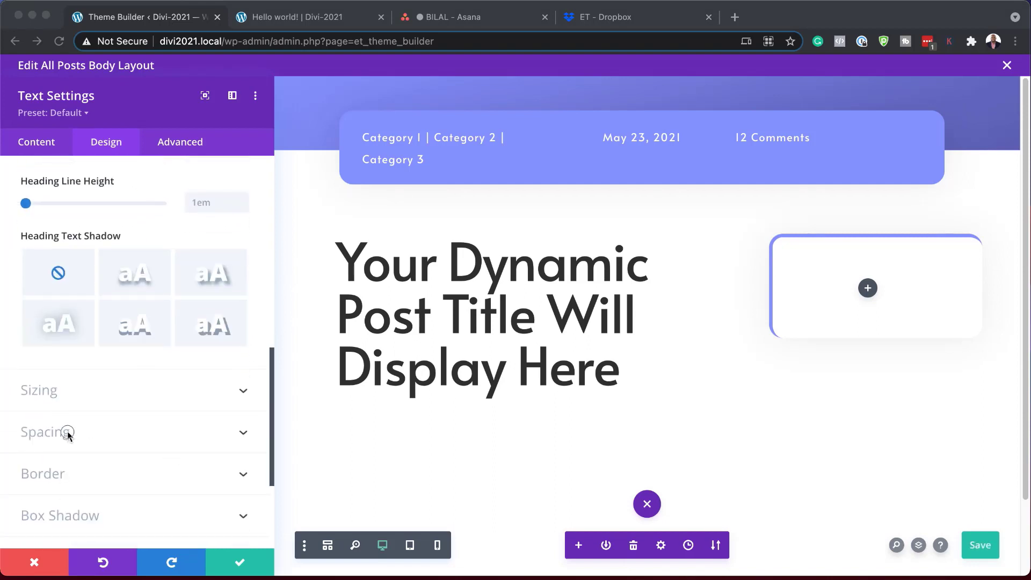
left_click(53, 432)
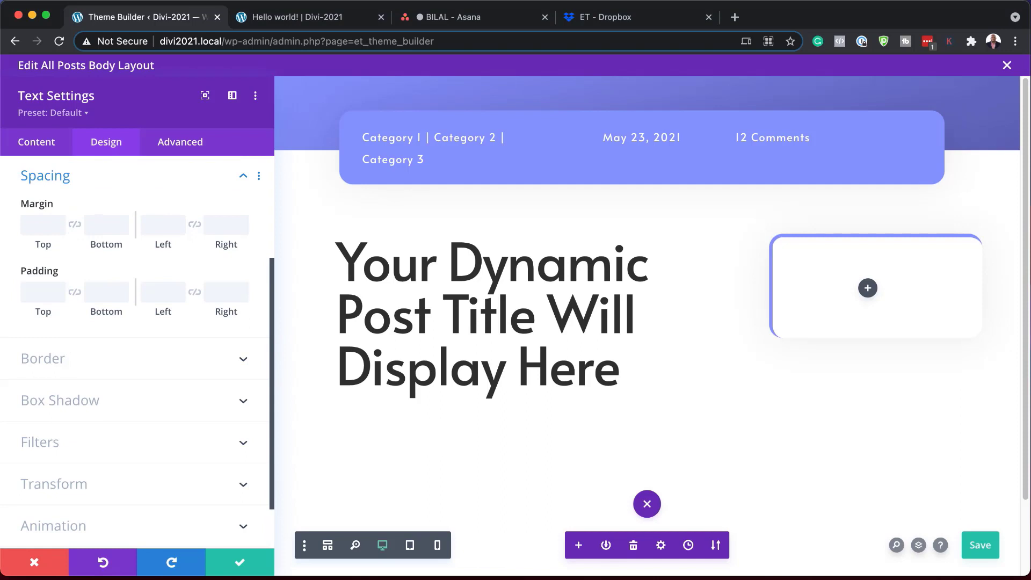
left_click(42, 231)
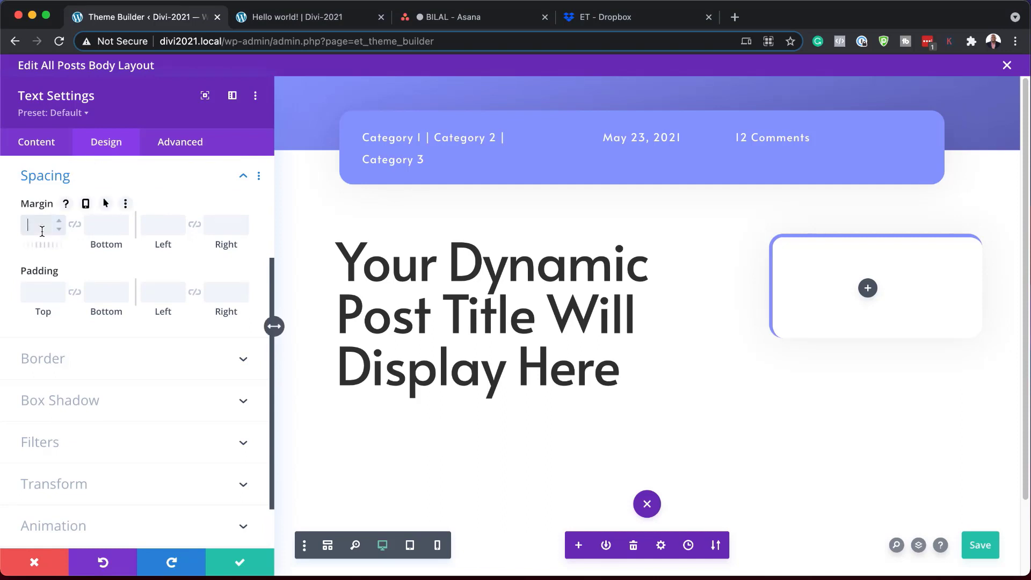
type("50px")
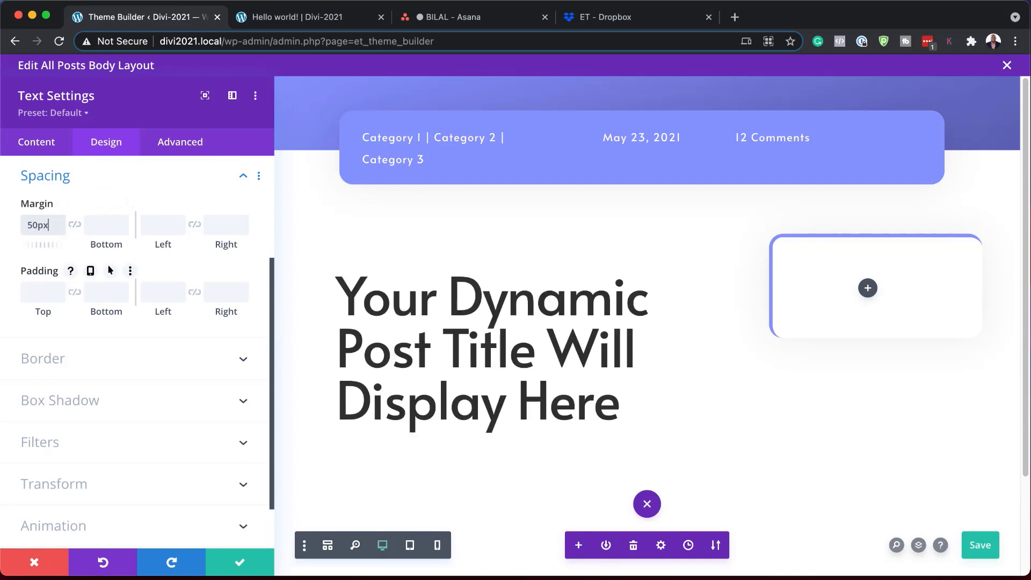
key("super+Tab")
key("super+s")
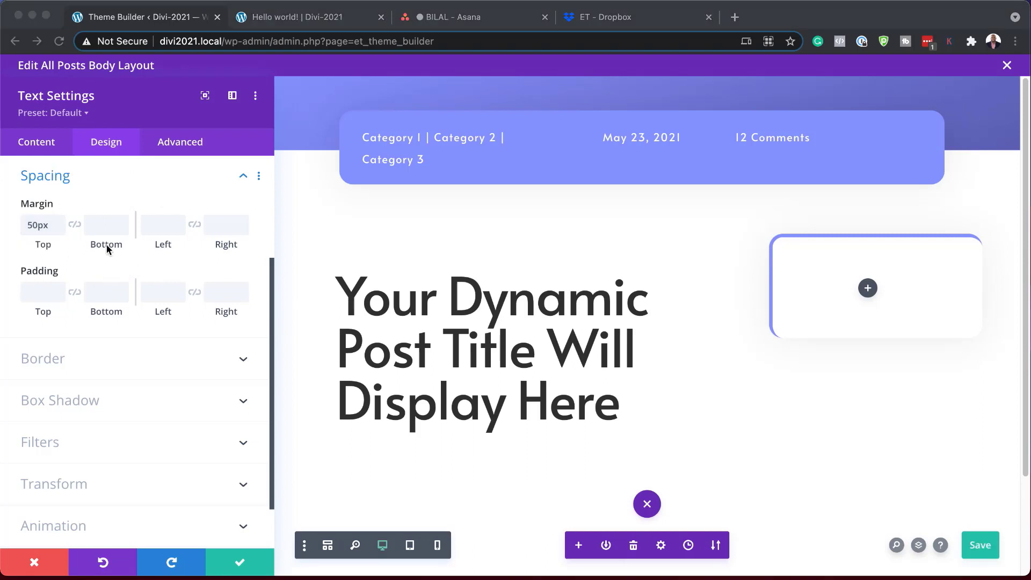
left_click(98, 228)
type("100px")
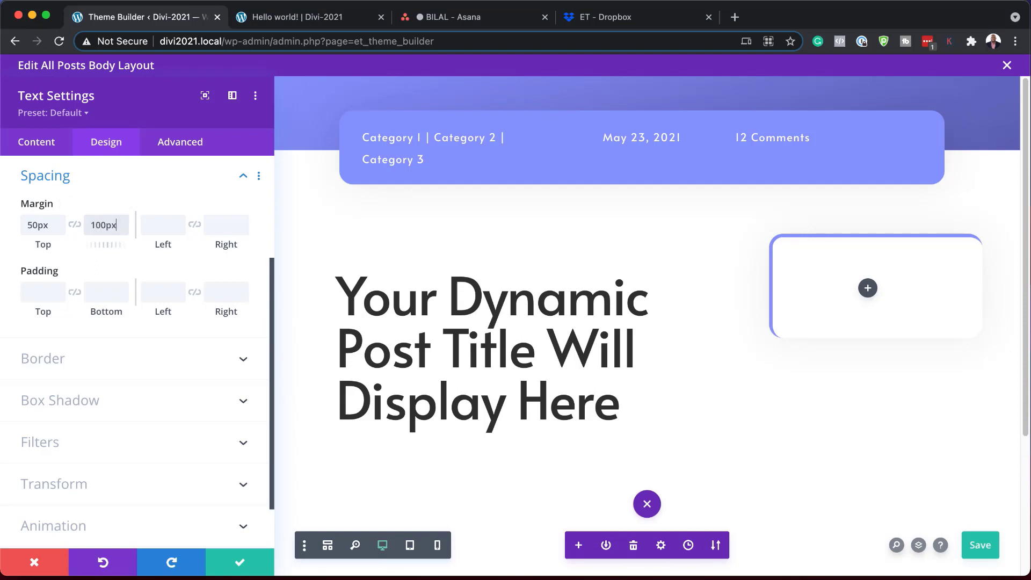
left_click(250, 562)
Insert another Text module below the post title and delete all of its placeholder body text
left_click(353, 347)
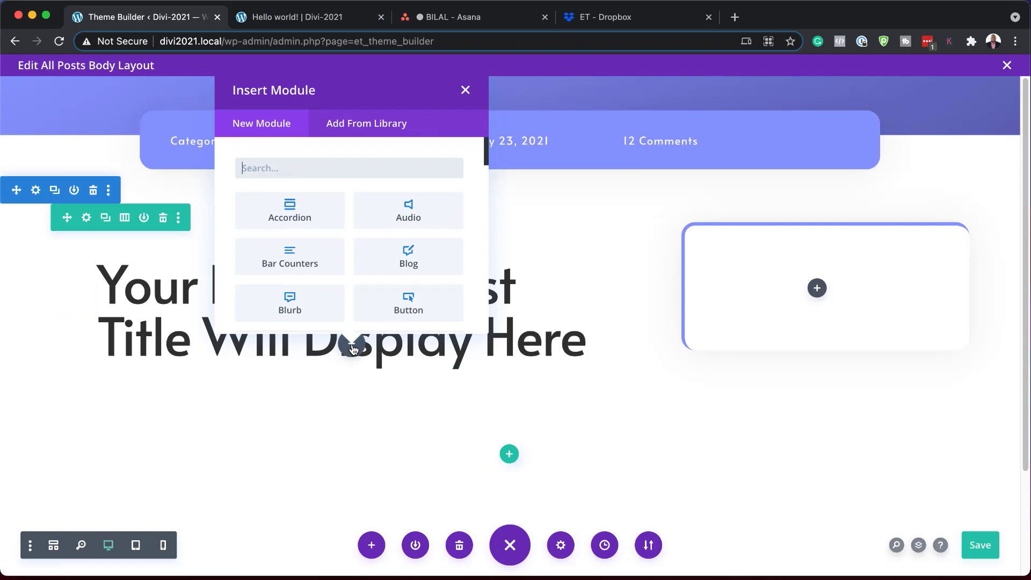
type("text")
left_click(284, 204)
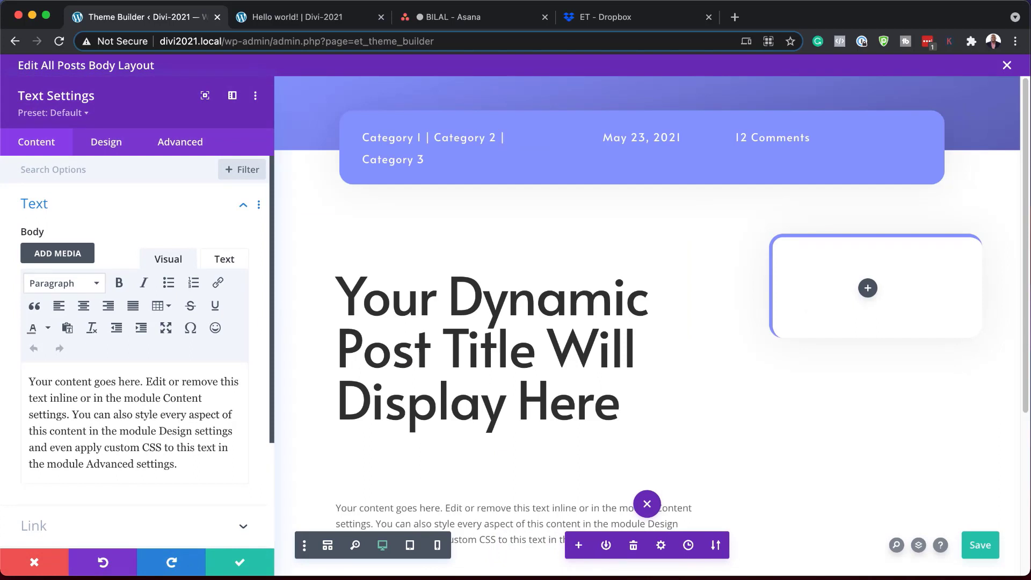
left_click_drag(185, 464, 20, 382)
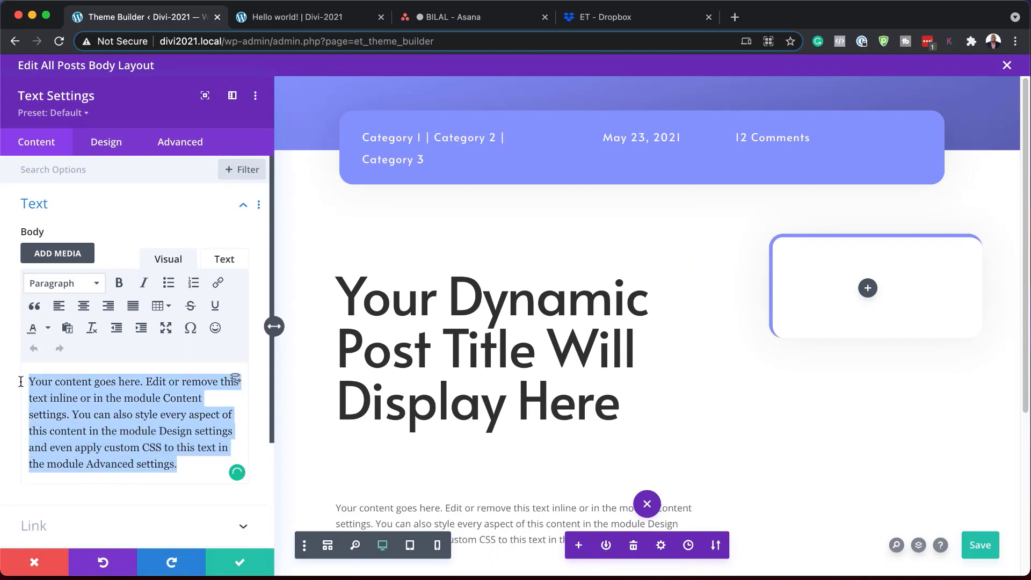
key("BackSpace")
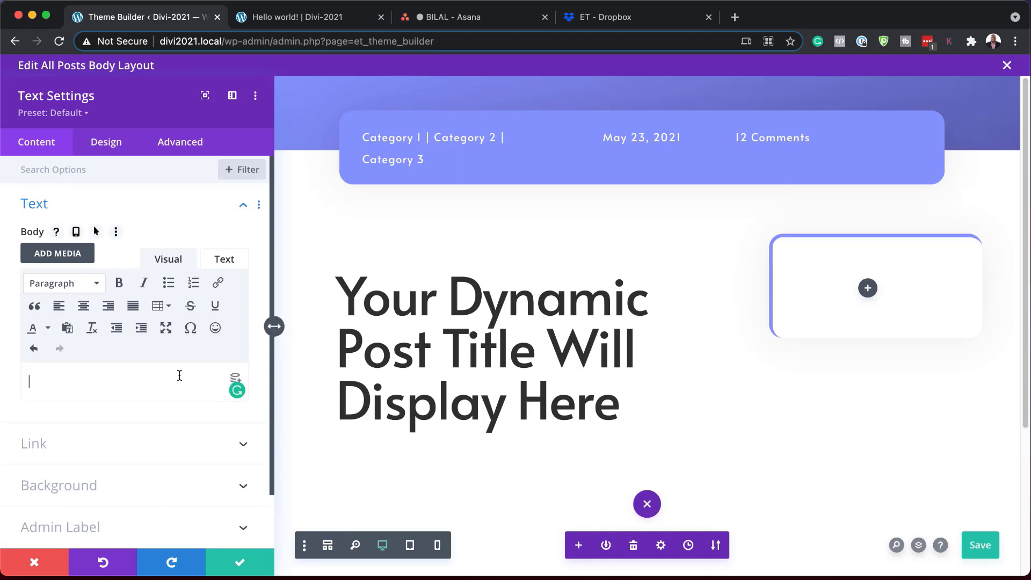
Set the empty Text module's background image to the dynamic Featured Image
scroll(145, 433, "down", 2)
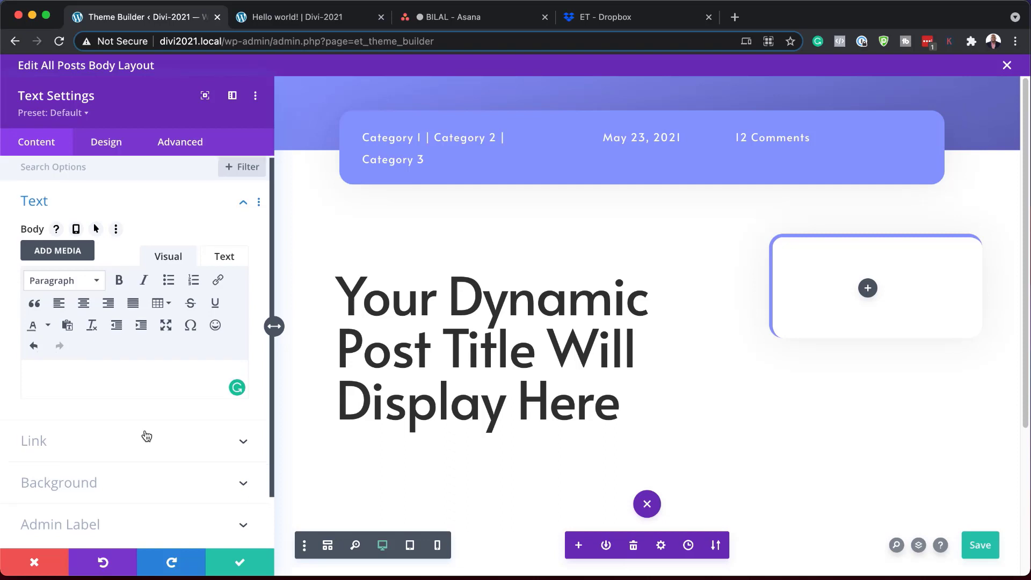
left_click(89, 433)
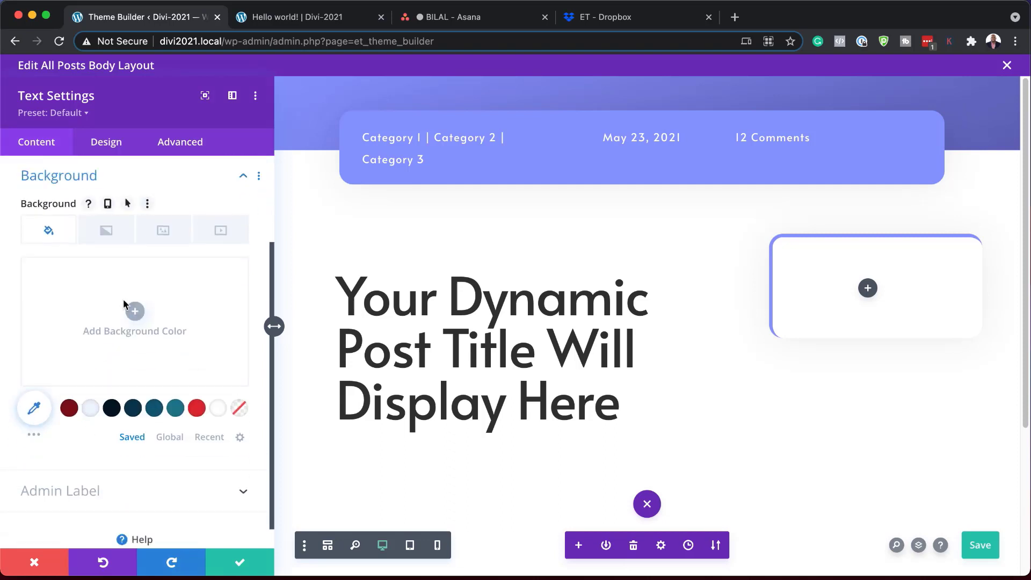
left_click(167, 230)
left_click(233, 271)
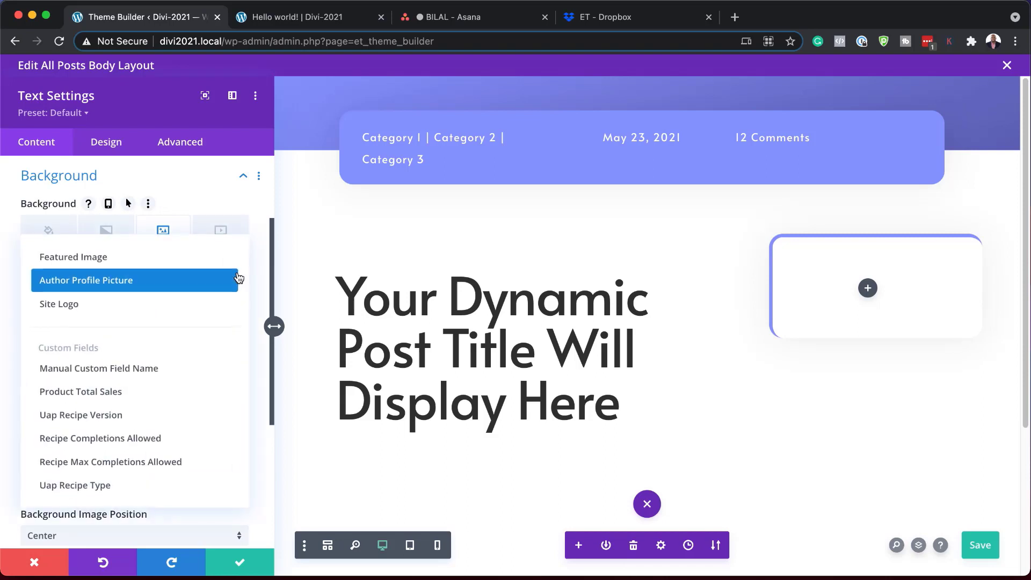
left_click(182, 259)
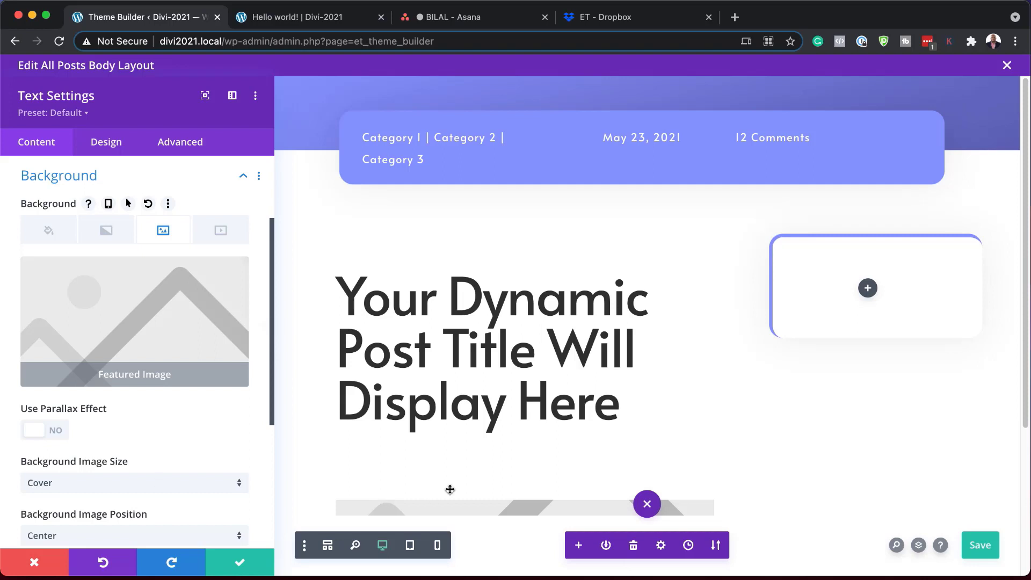
Give the featured-image Text module 250px of top and bottom padding, with the two values linked
scroll(450, 490, "down", 4)
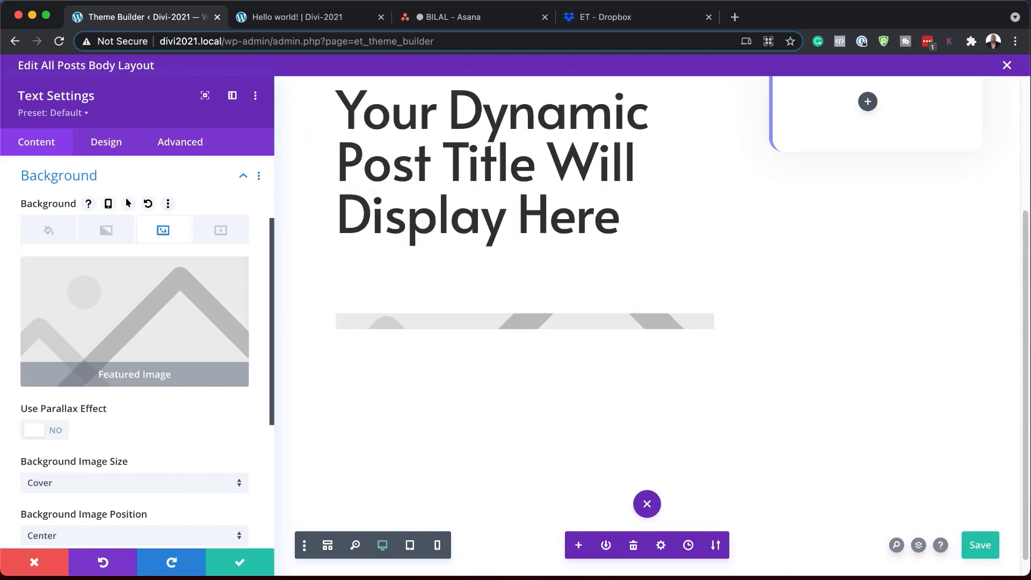
left_click(113, 148)
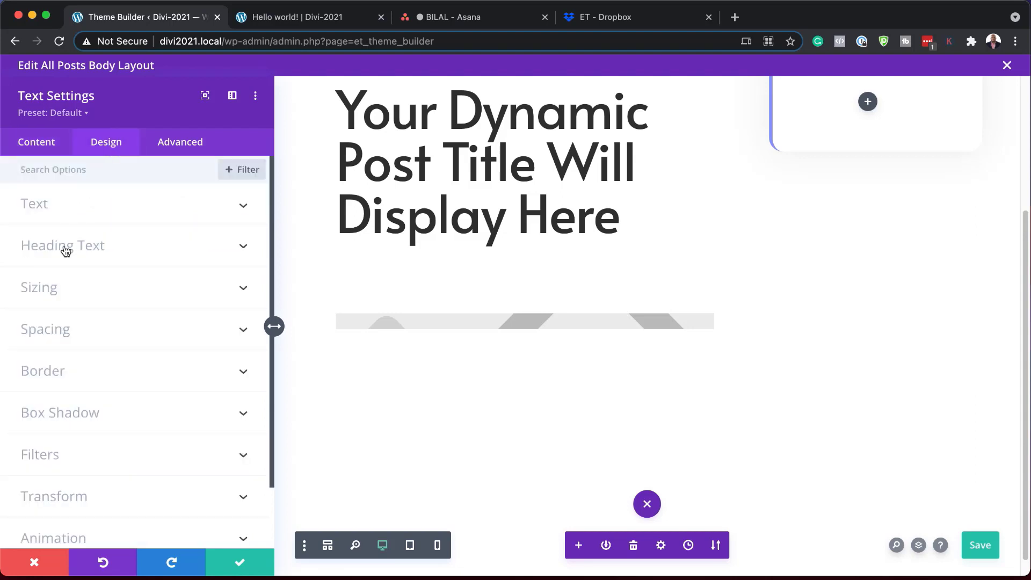
left_click(41, 330)
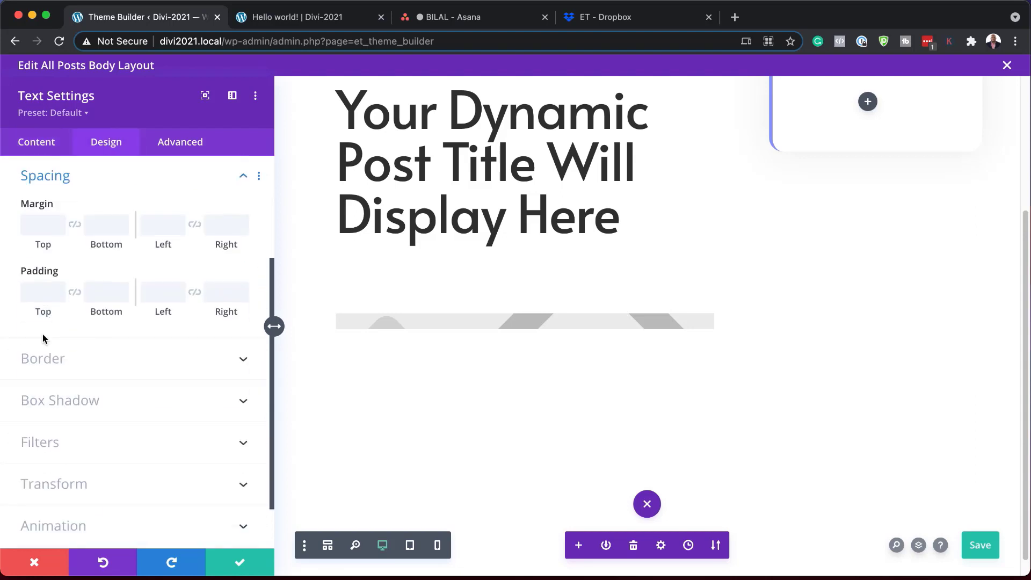
left_click(43, 302)
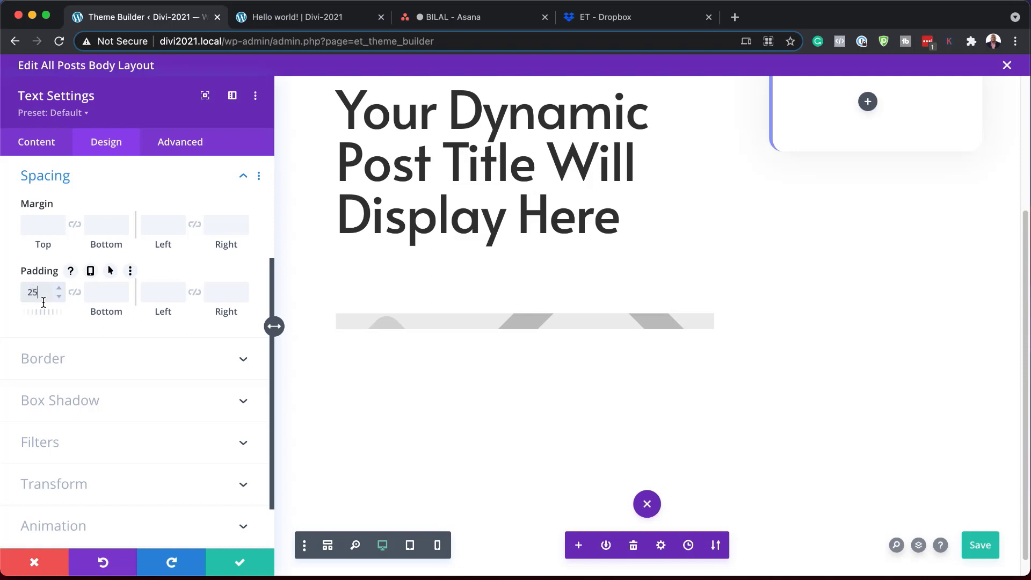
type("250px")
left_click(75, 291)
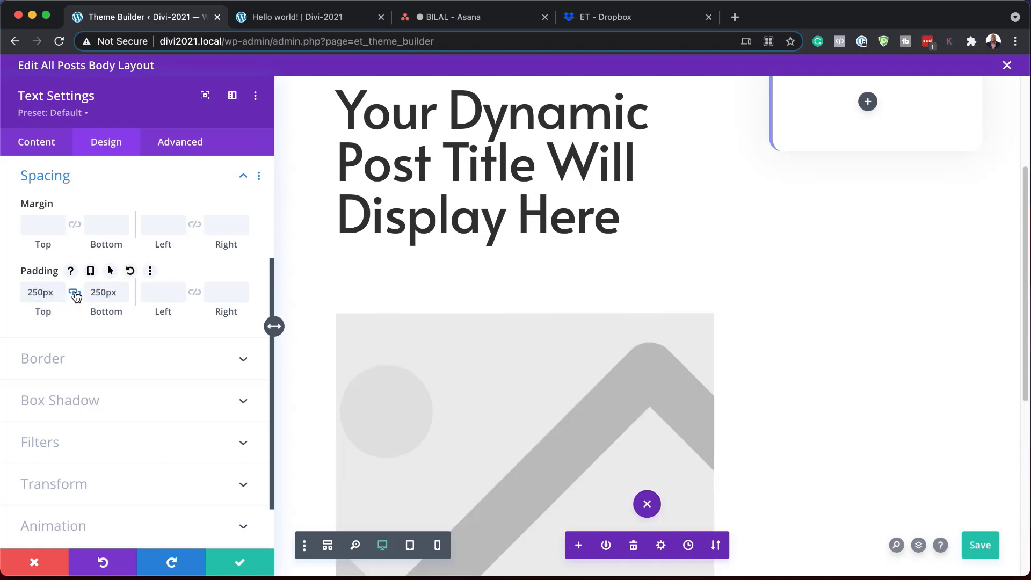
scroll(751, 511, "down", 2)
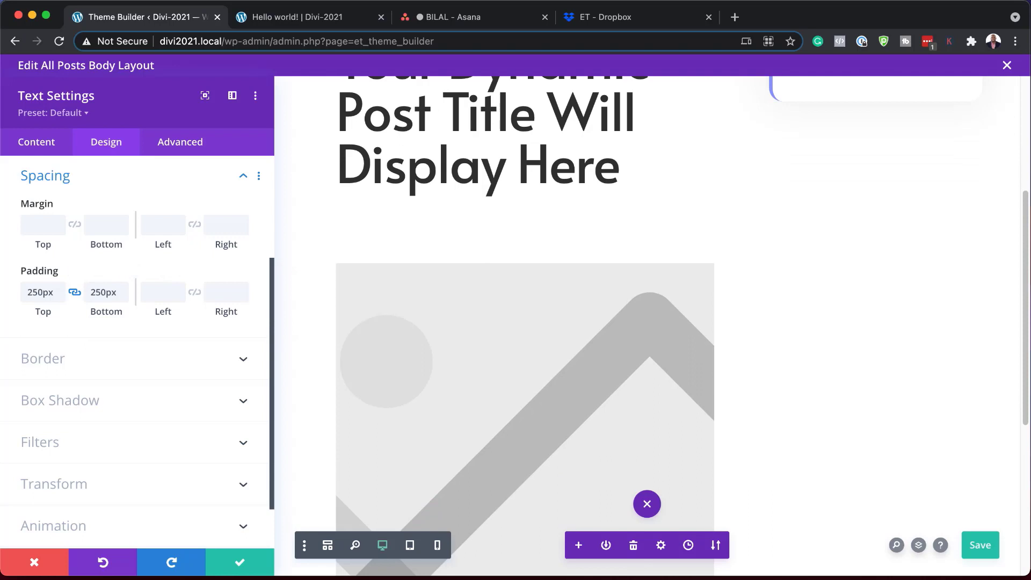
Round all four corners of the featured-image Text module to 20px
left_click(55, 361)
left_click(59, 245)
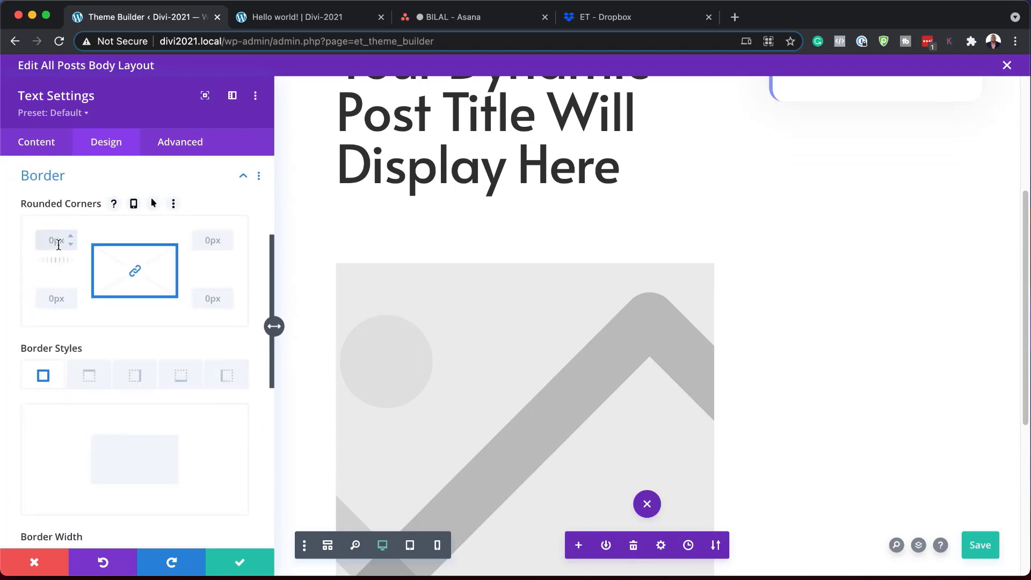
type("20")
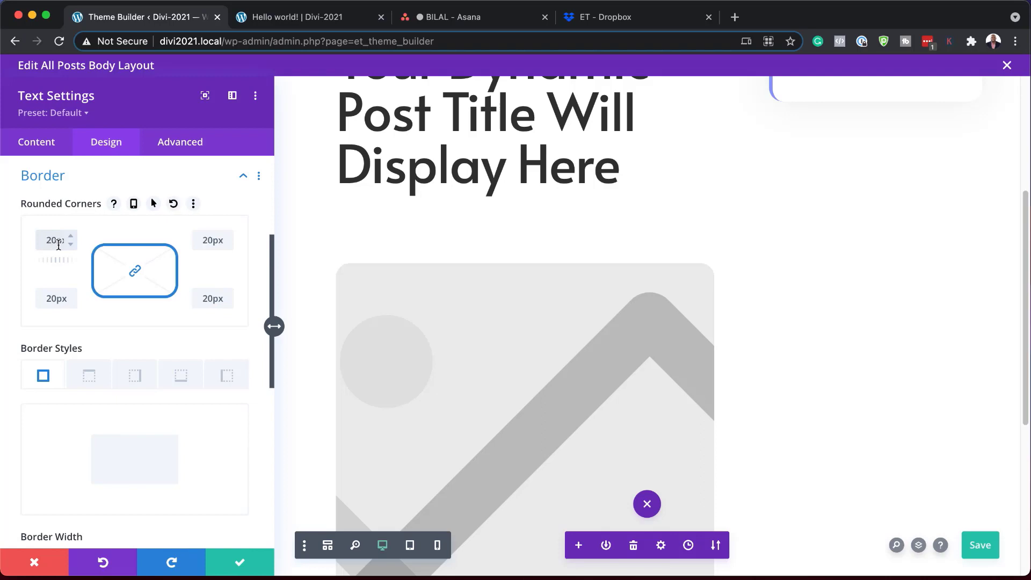
type("px")
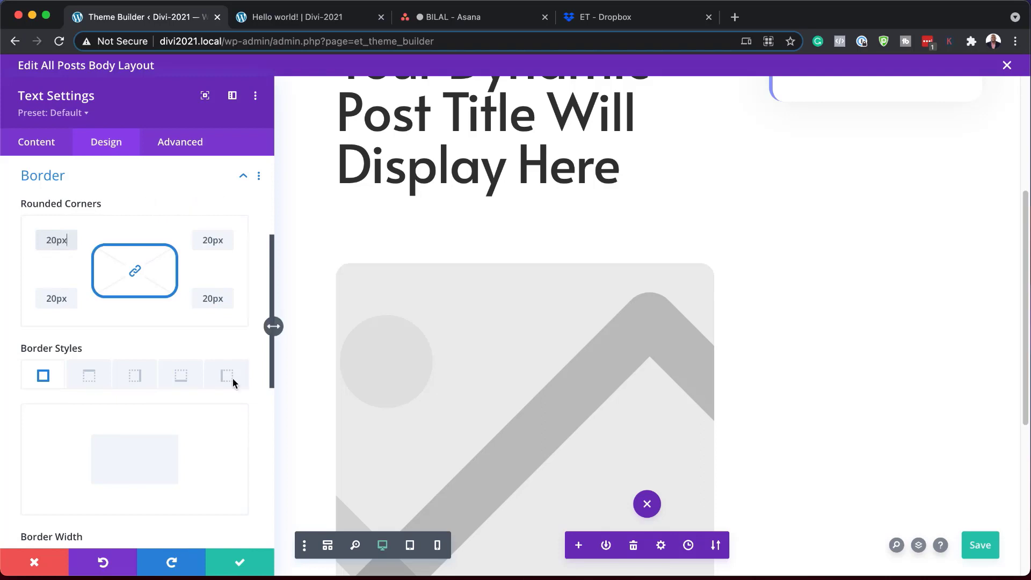
Apply the first box shadow preset to the featured-image module with a 50px blur strength, and save the layout
scroll(252, 396, "down", 10)
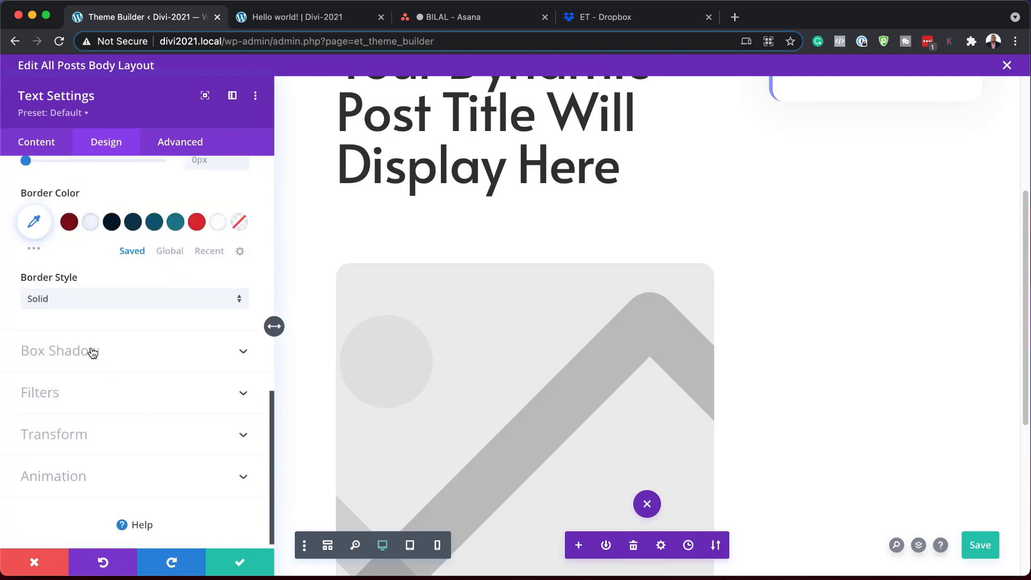
left_click(93, 352)
left_click(110, 261)
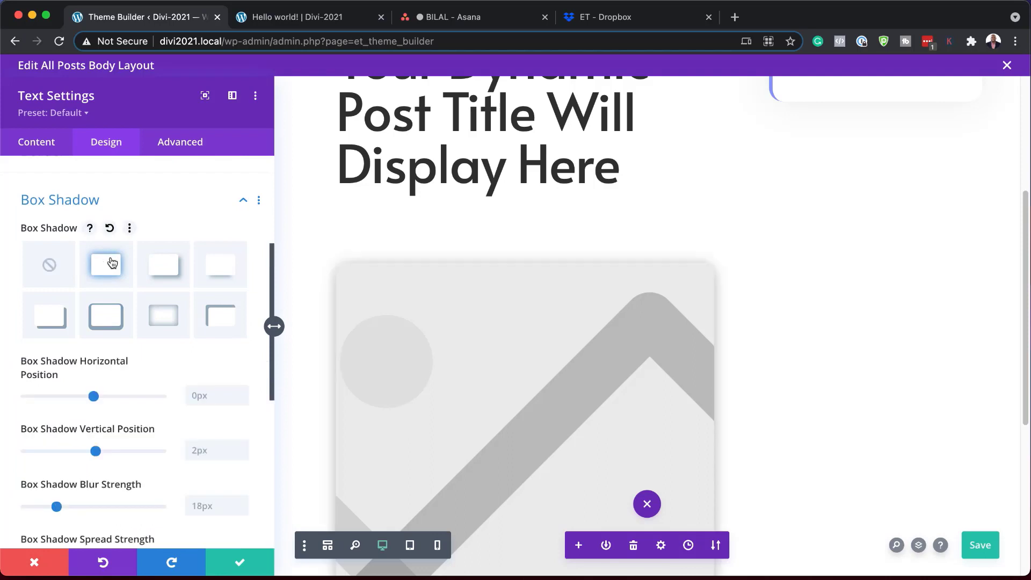
scroll(223, 435, "down", 3)
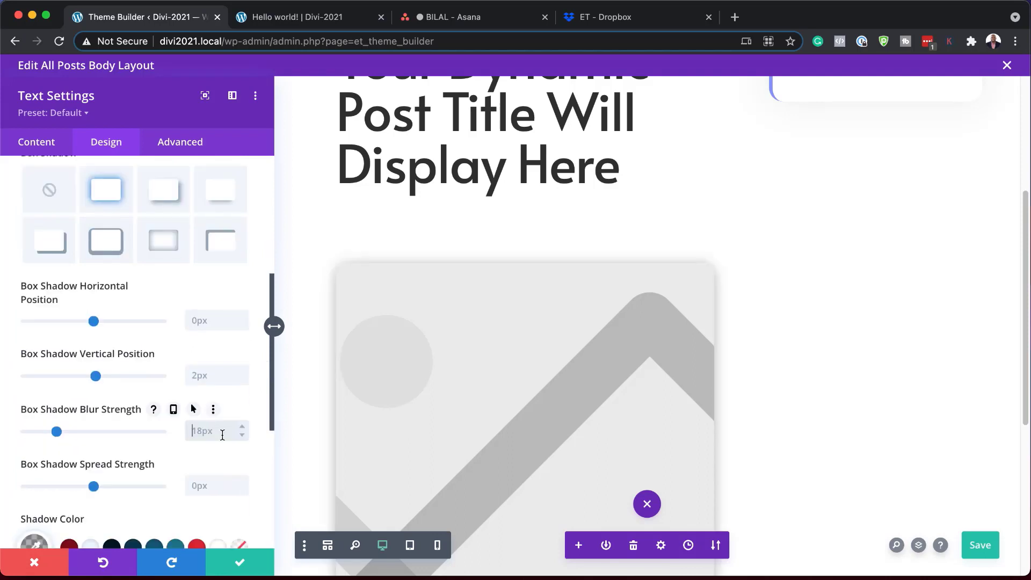
type("50")
key("Return")
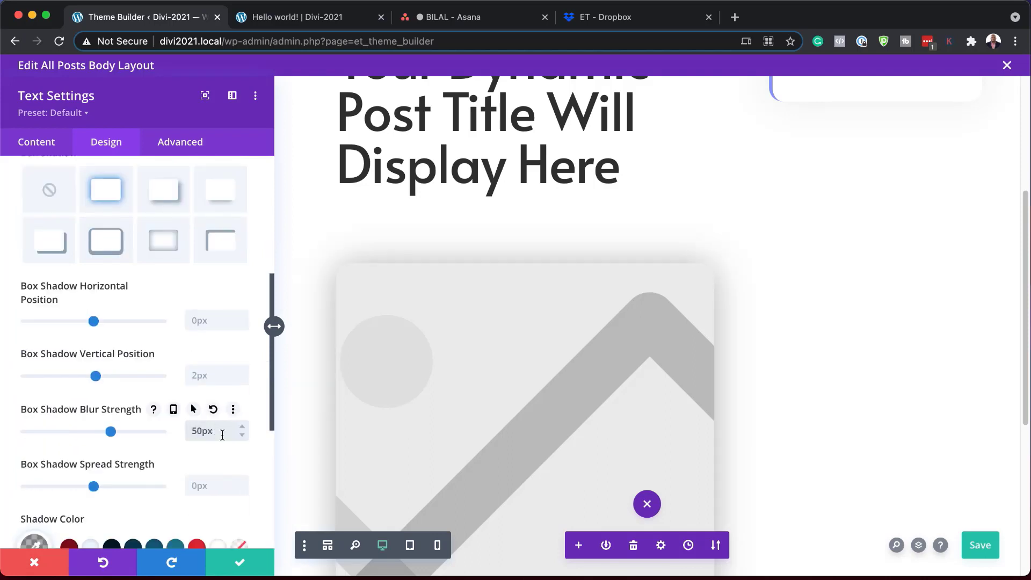
key("super+s")
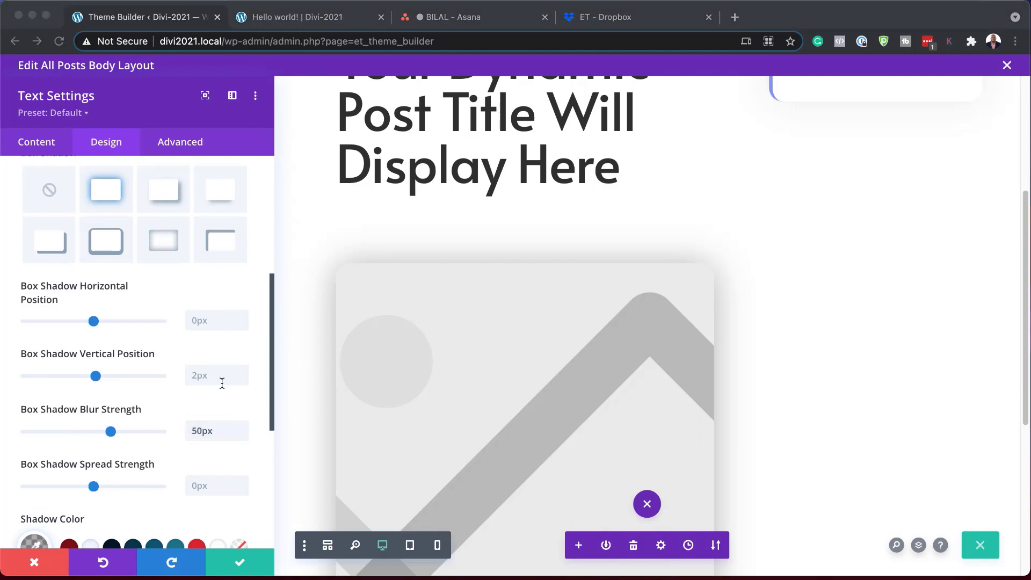
Set the module's shadow color to rgba(0,0,0,0.08) and save the module settings
scroll(159, 459, "down", 5)
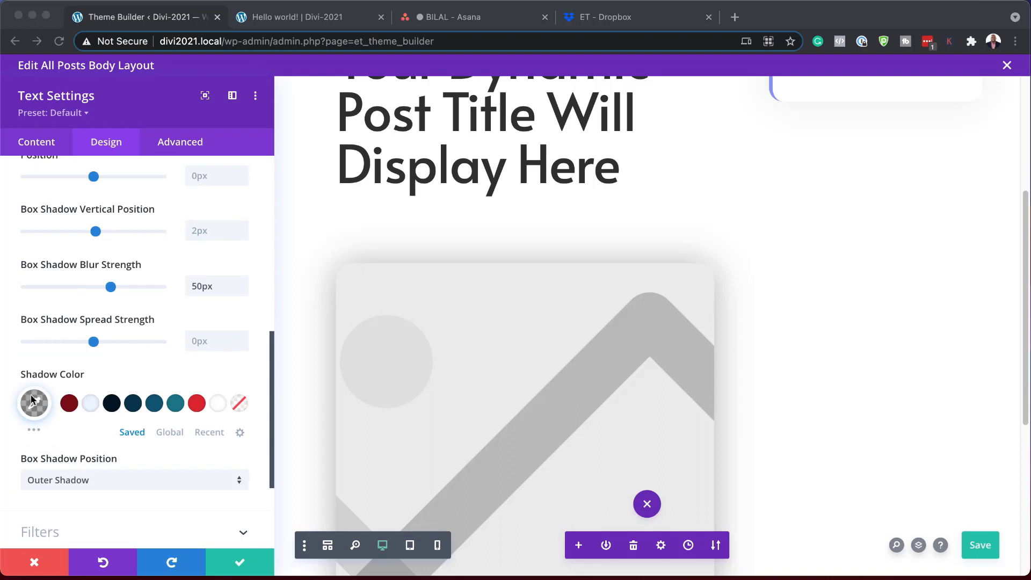
left_click(34, 403)
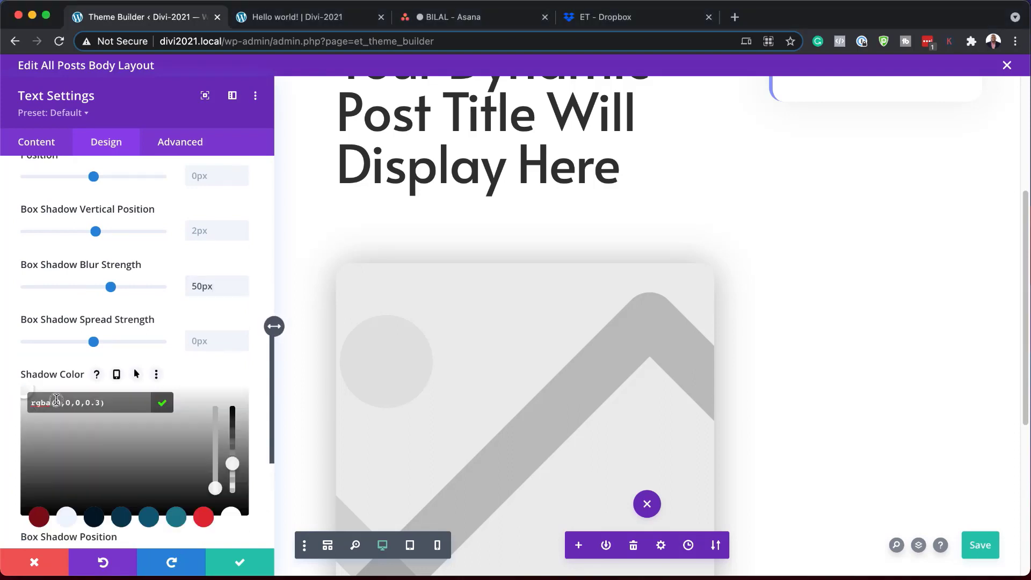
left_click_drag(56, 402, 100, 402)
type("0,0,0,0.08")
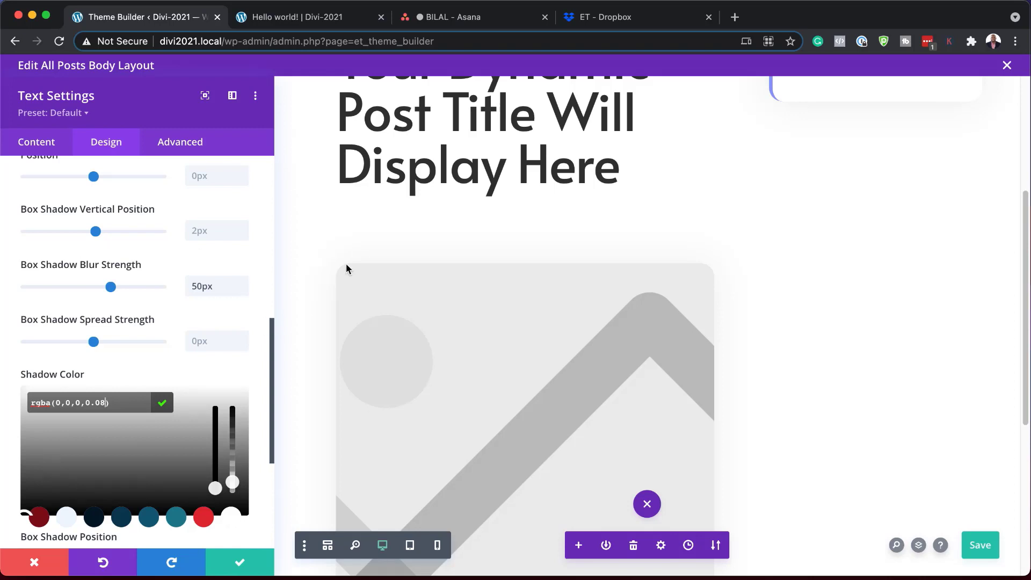
left_click(243, 564)
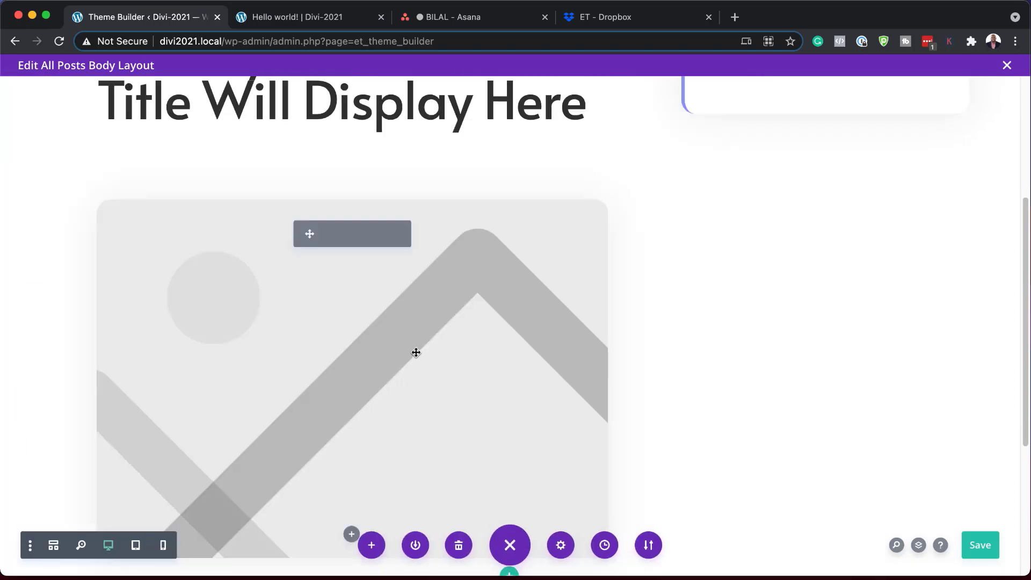
Insert a Post Content module directly below the featured-image module
left_click(355, 537)
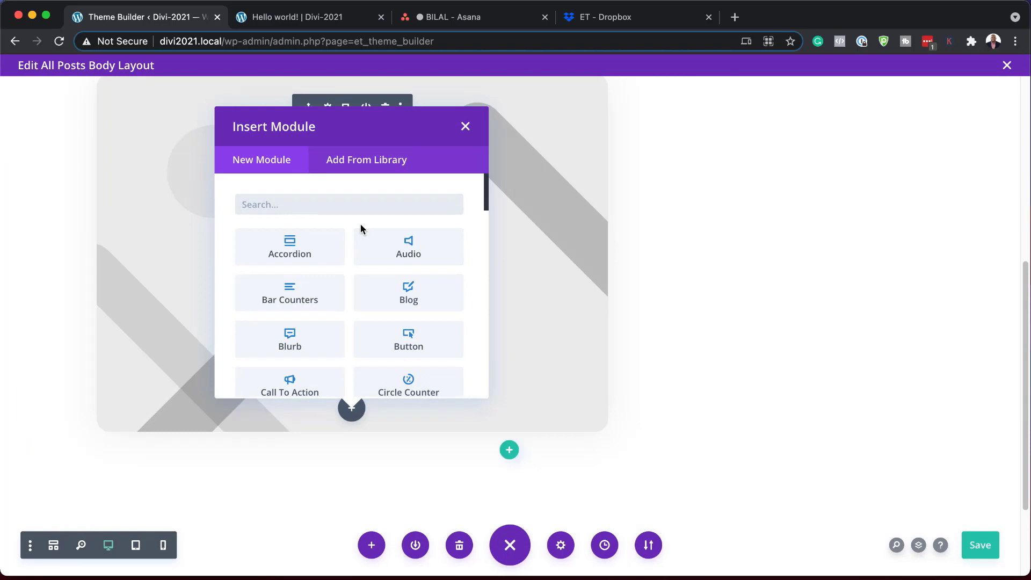
type("post")
left_click(336, 234)
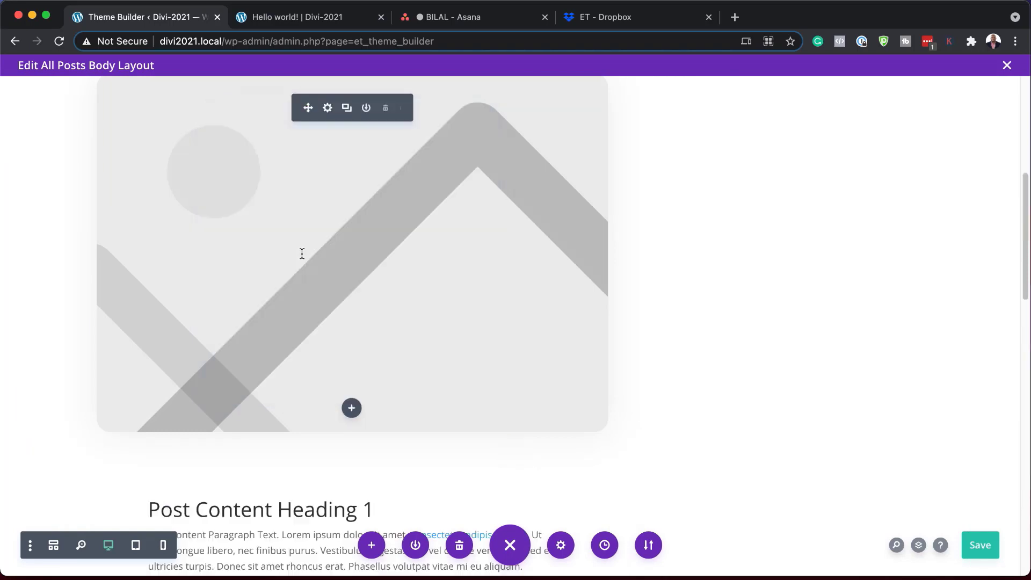
Set the Post Content module's body text font to Lato
scroll(385, 379, "down", 3)
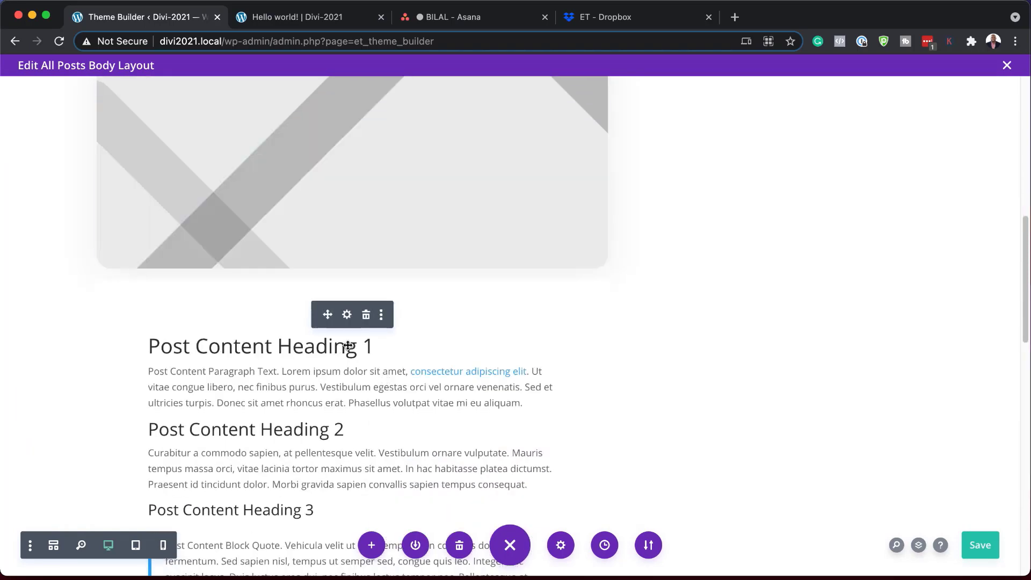
left_click(350, 318)
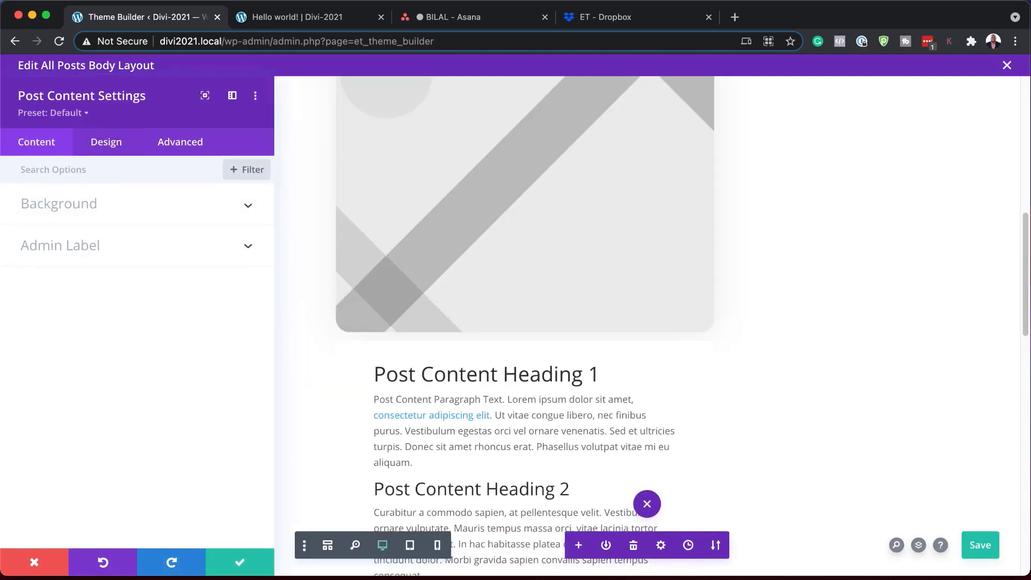
left_click(114, 149)
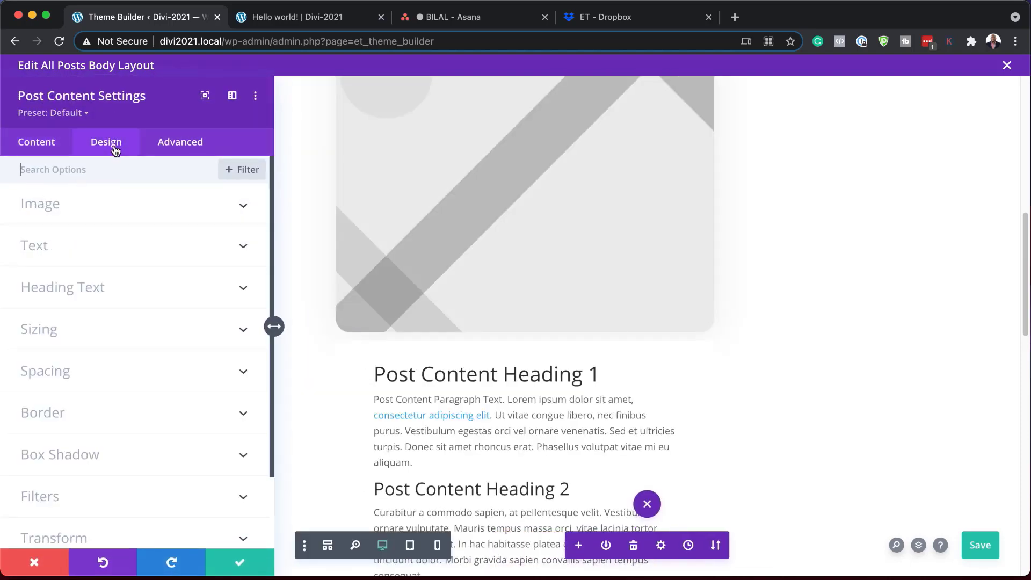
left_click(44, 253)
left_click(63, 267)
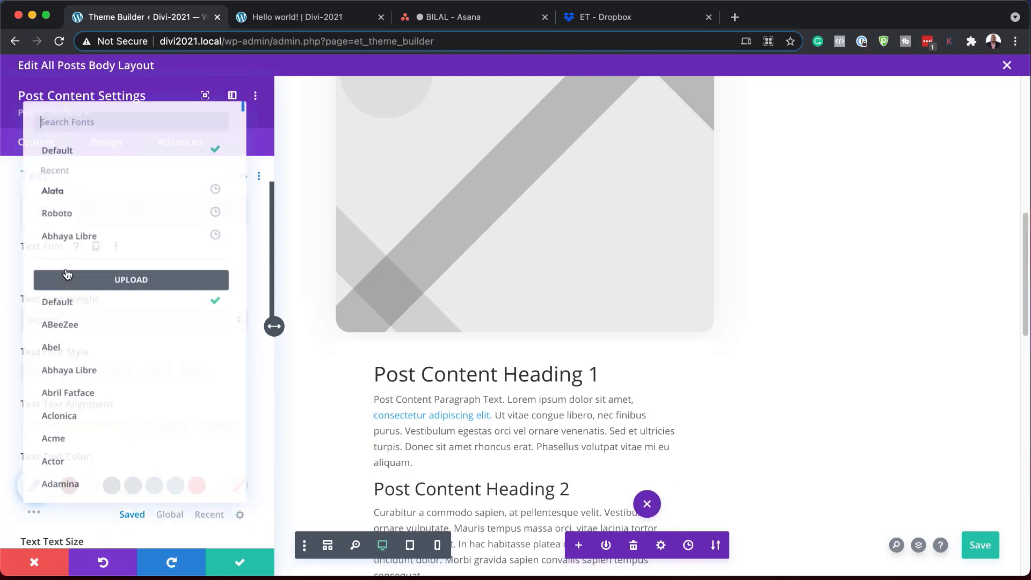
left_click(117, 119)
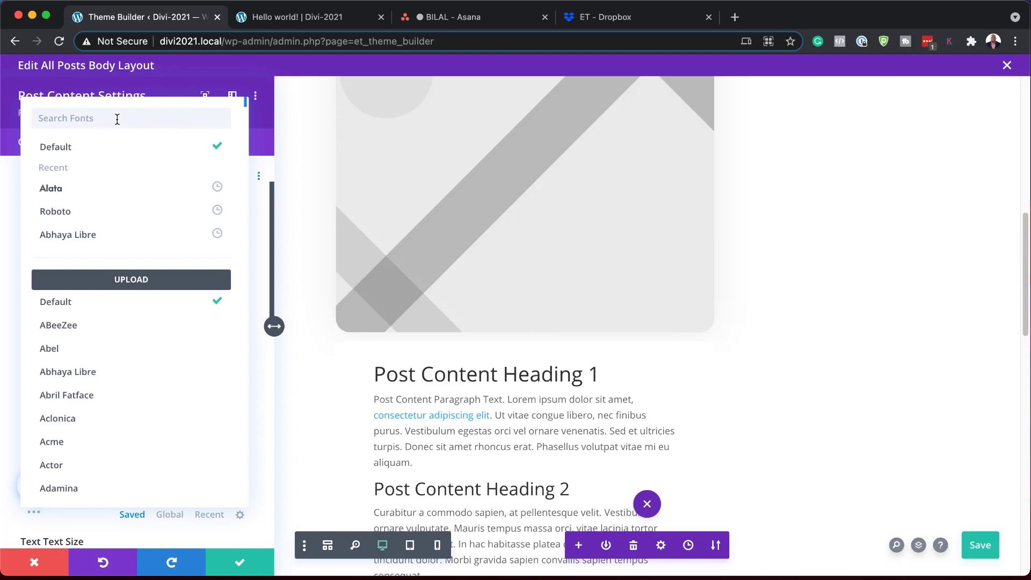
type("lato")
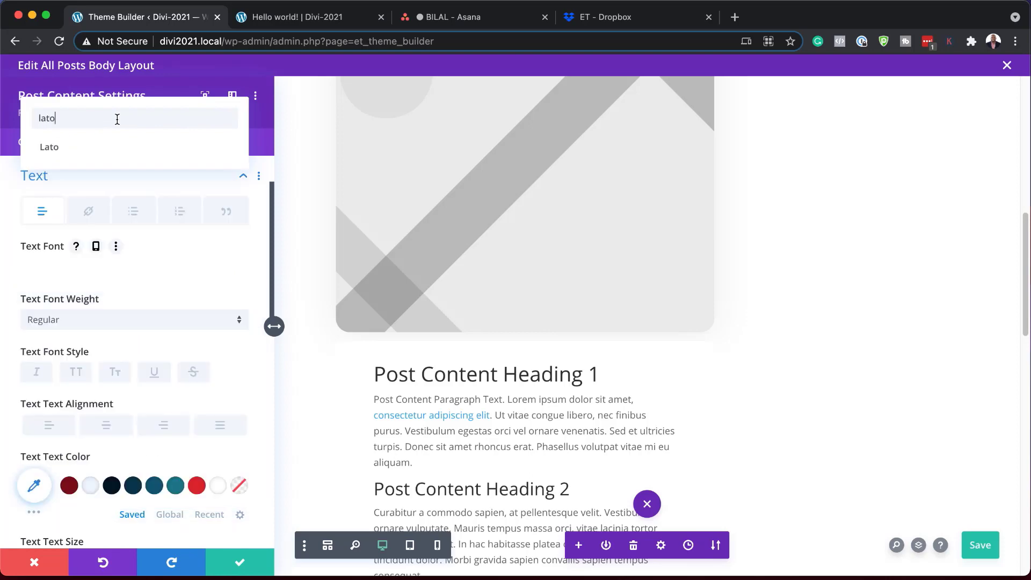
left_click(92, 146)
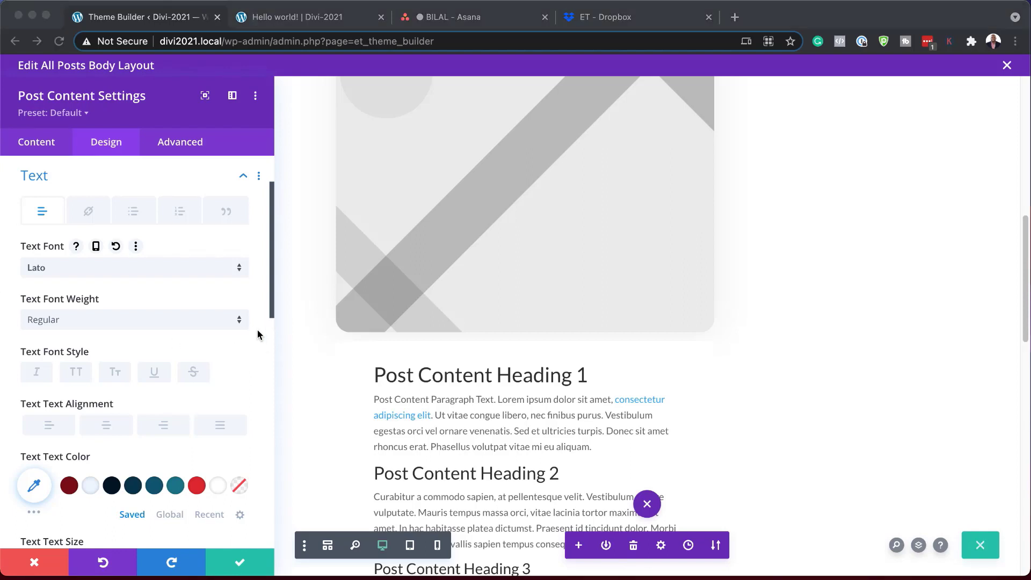
Set the post content's body text size to 1.1rem and its line height to 2.3em
scroll(257, 330, "down", 3)
left_click(209, 390)
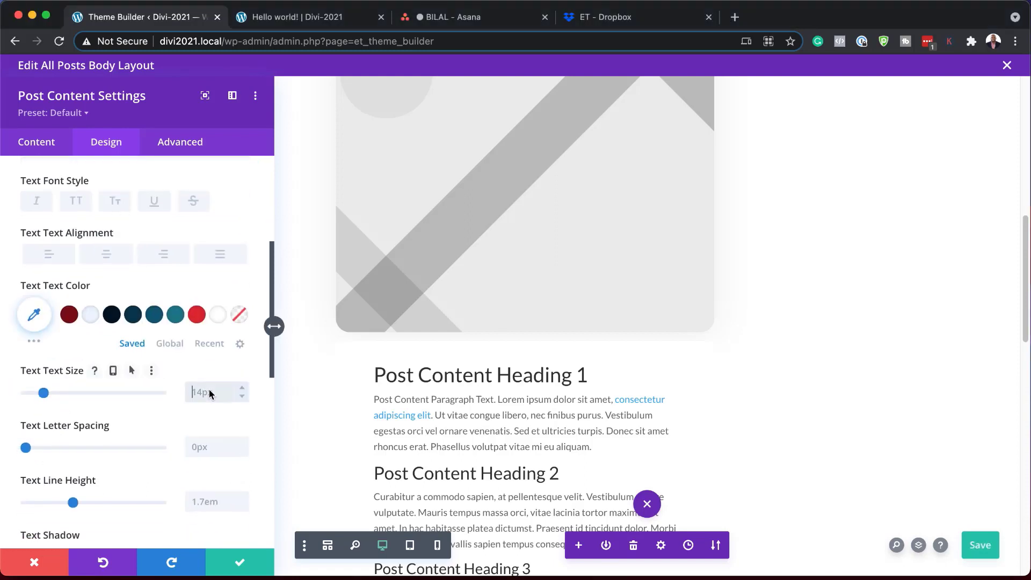
type("1.1rem")
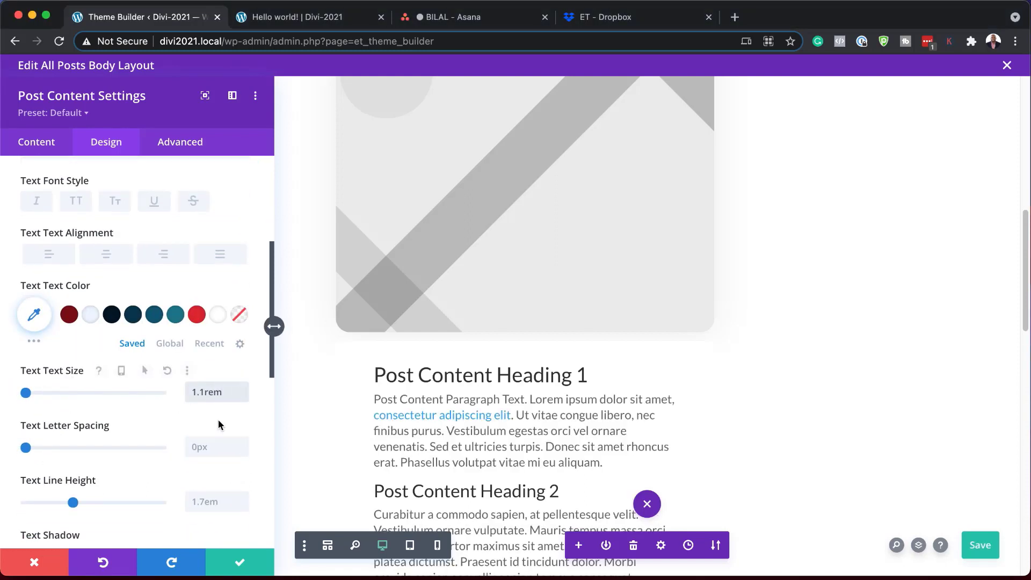
scroll(257, 428, "down", 1)
scroll(608, 416, "down", 3)
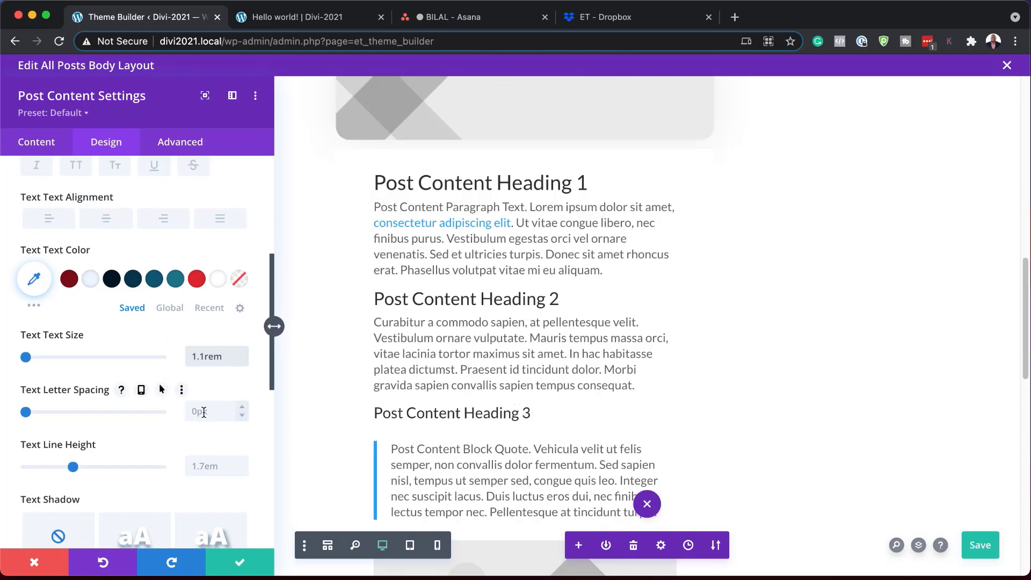
left_click(243, 464)
left_click(244, 464)
left_click(243, 464)
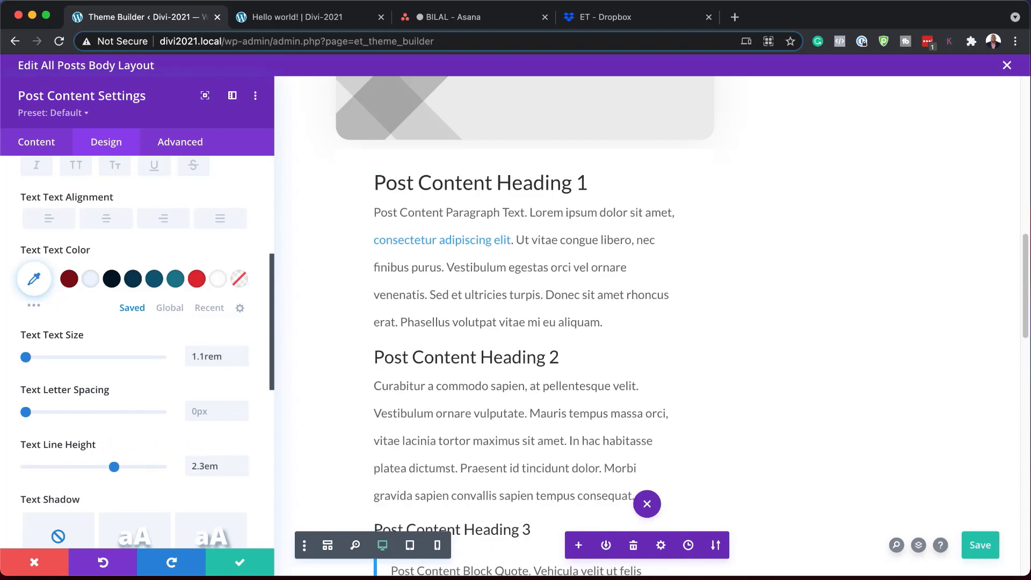
Set the Post Content module's H1 heading font to Alata
mouse_move(142, 336)
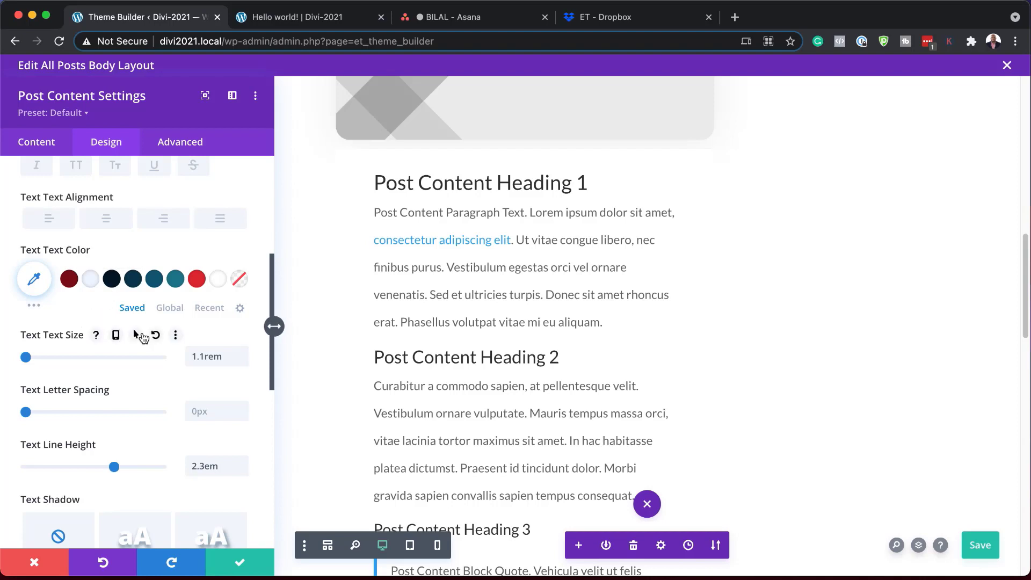
scroll(143, 336, "down", 4)
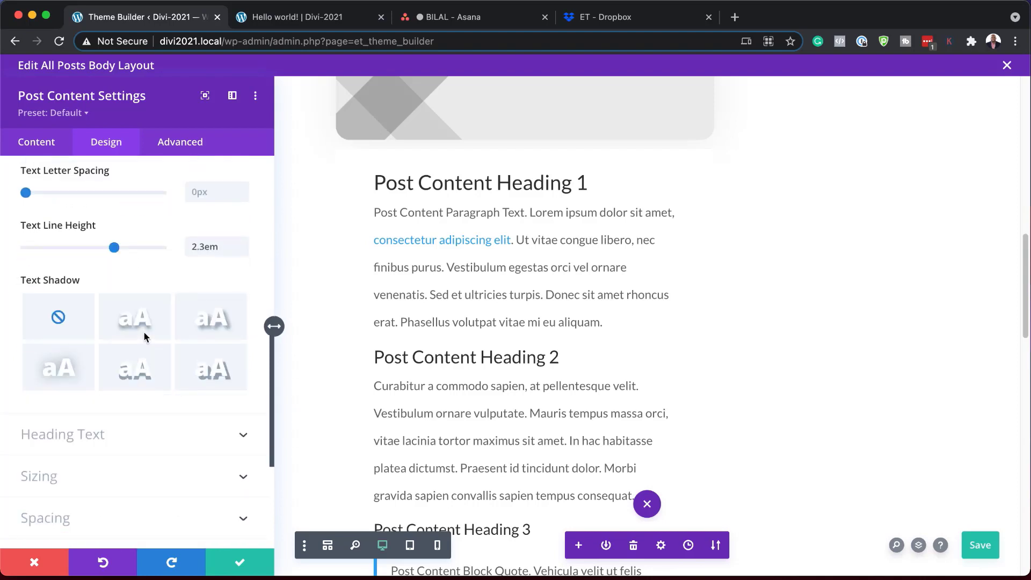
left_click(98, 437)
left_click(65, 272)
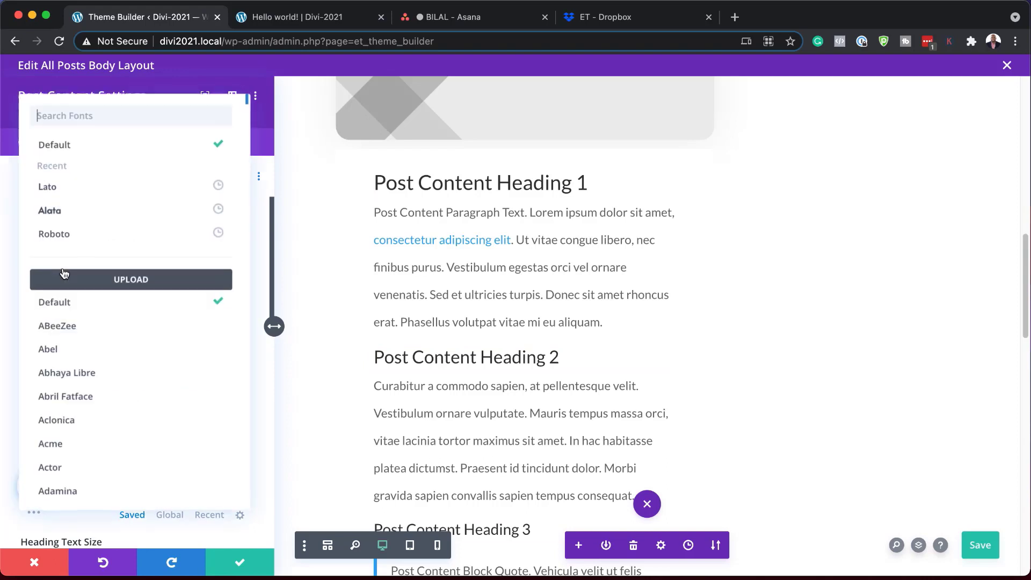
left_click(107, 210)
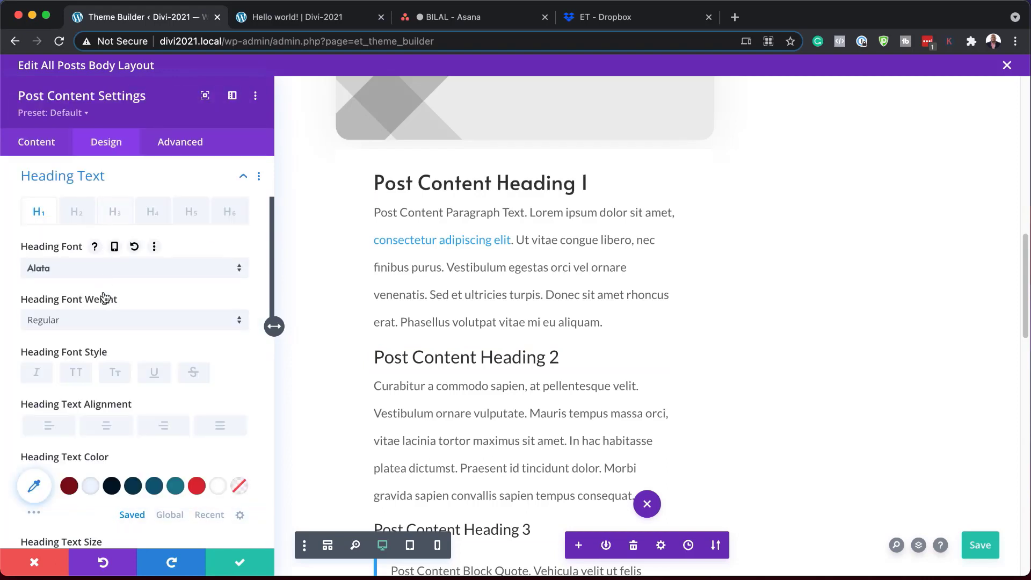
Set the H2, H3 and H4 heading fonts of the Post Content module to Alata
left_click(82, 215)
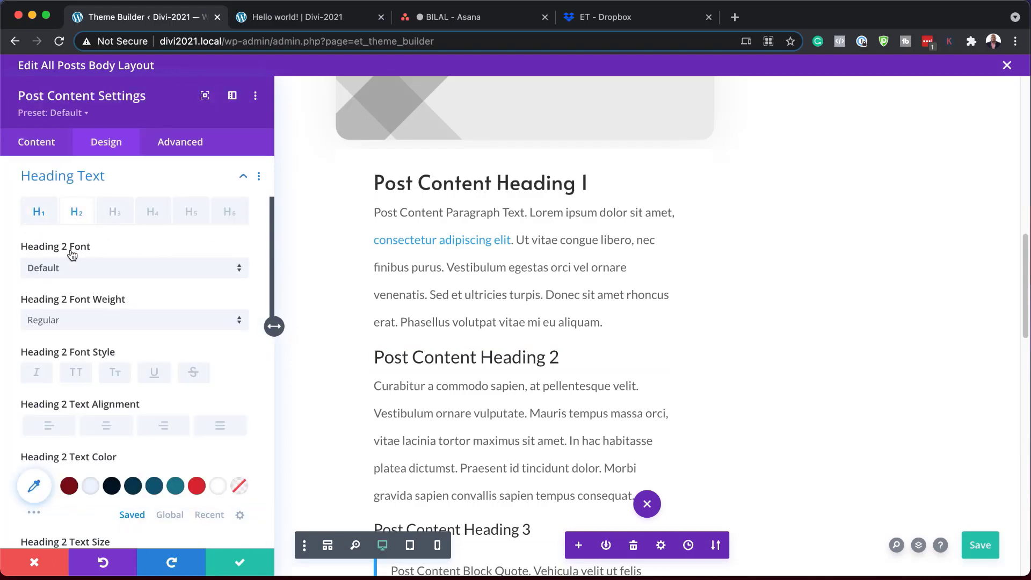
left_click(65, 272)
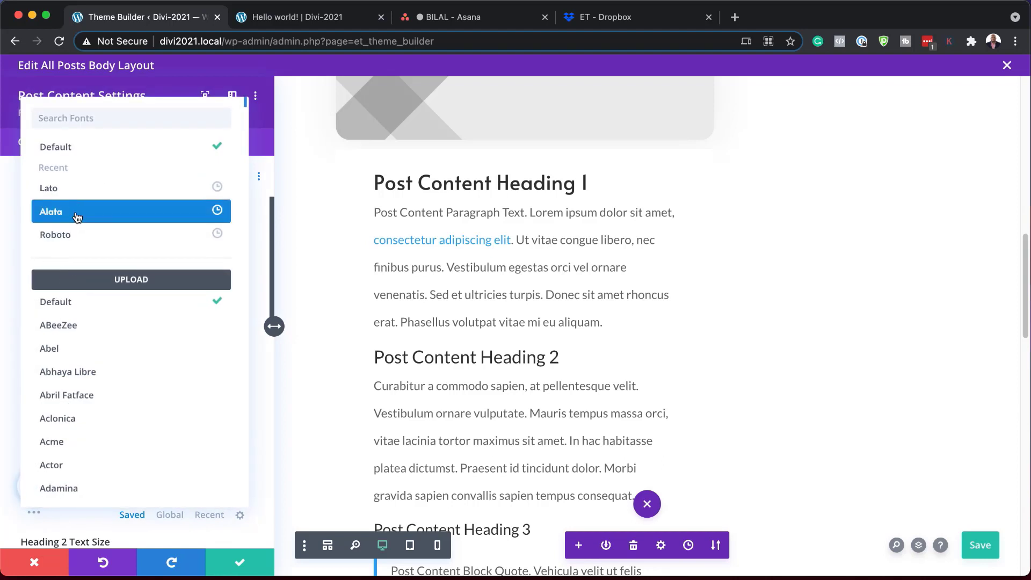
left_click(75, 211)
left_click(109, 217)
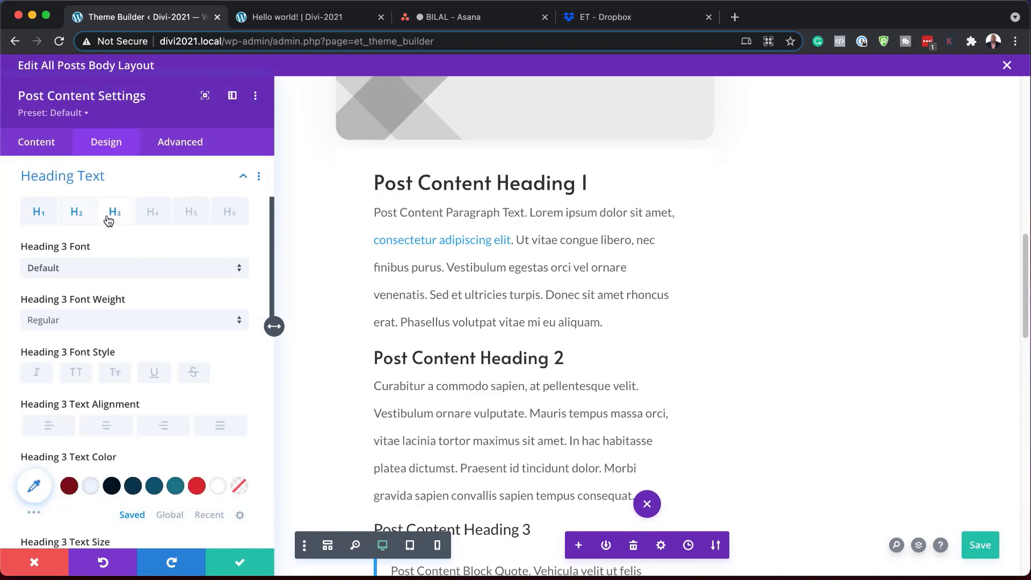
left_click(66, 272)
left_click(80, 211)
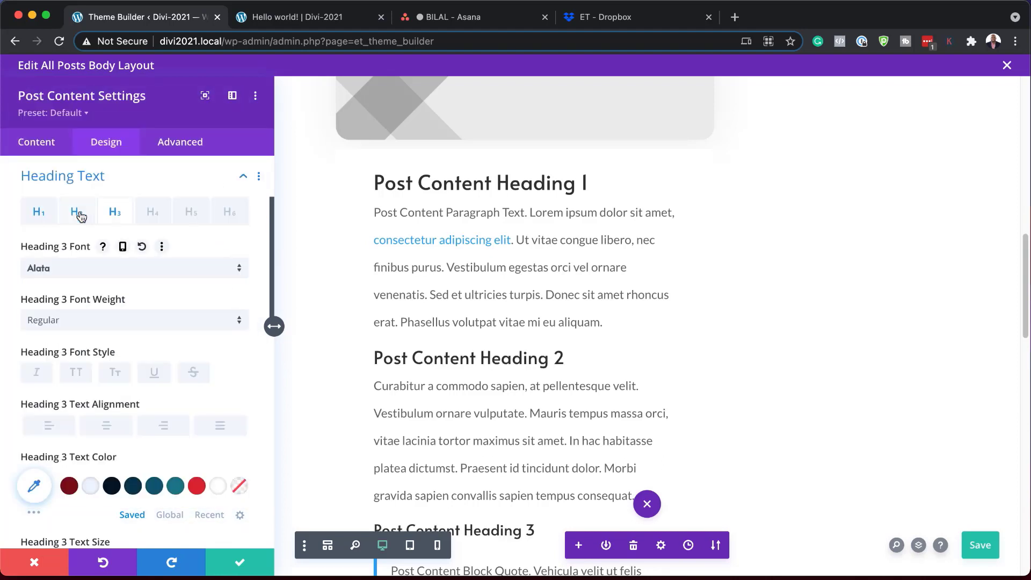
left_click(159, 209)
left_click(70, 268)
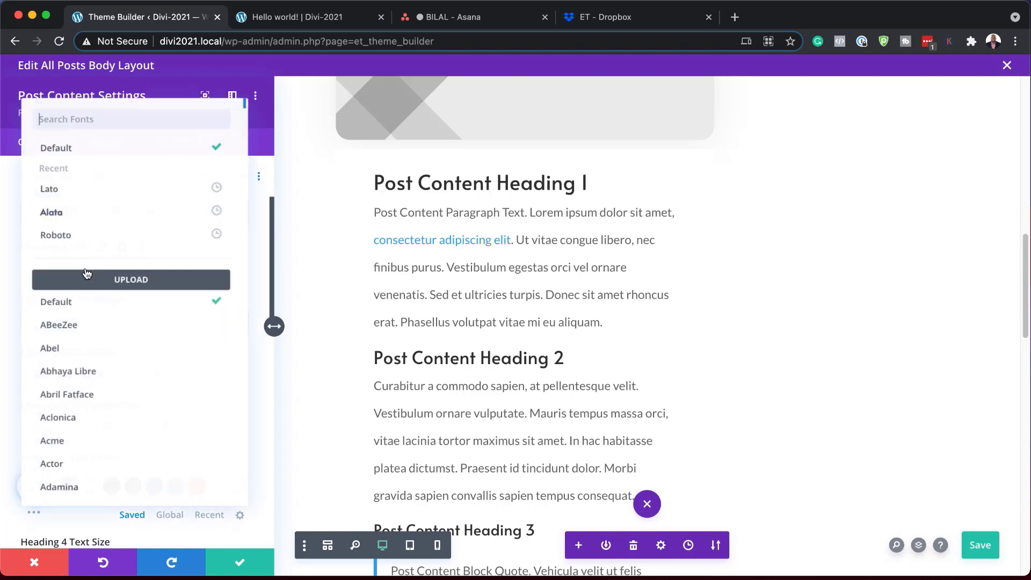
left_click(79, 218)
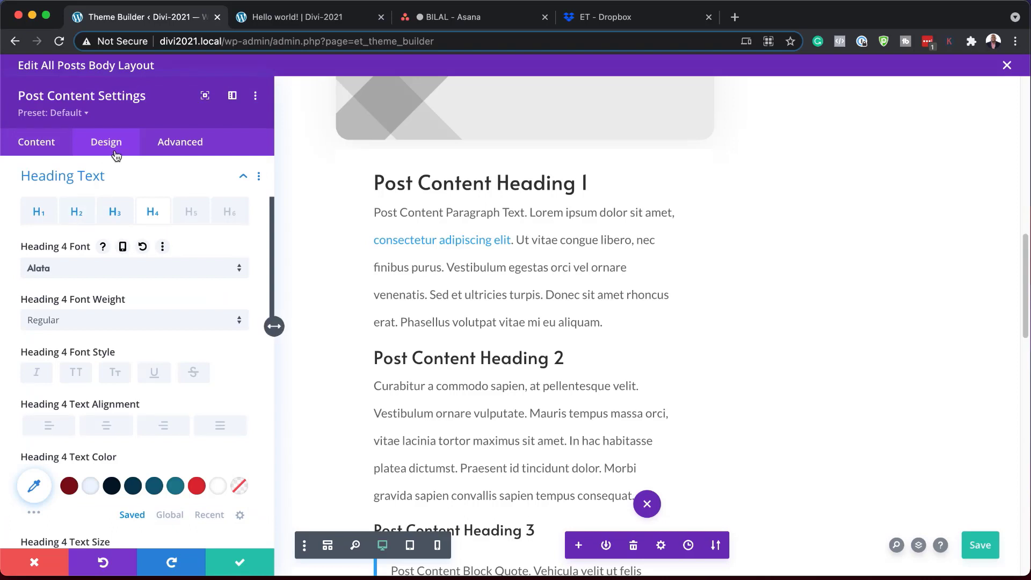
Set the Post Content module's bottom margin to 0px
scroll(167, 413, "down", 1)
scroll(167, 413, "down", 10)
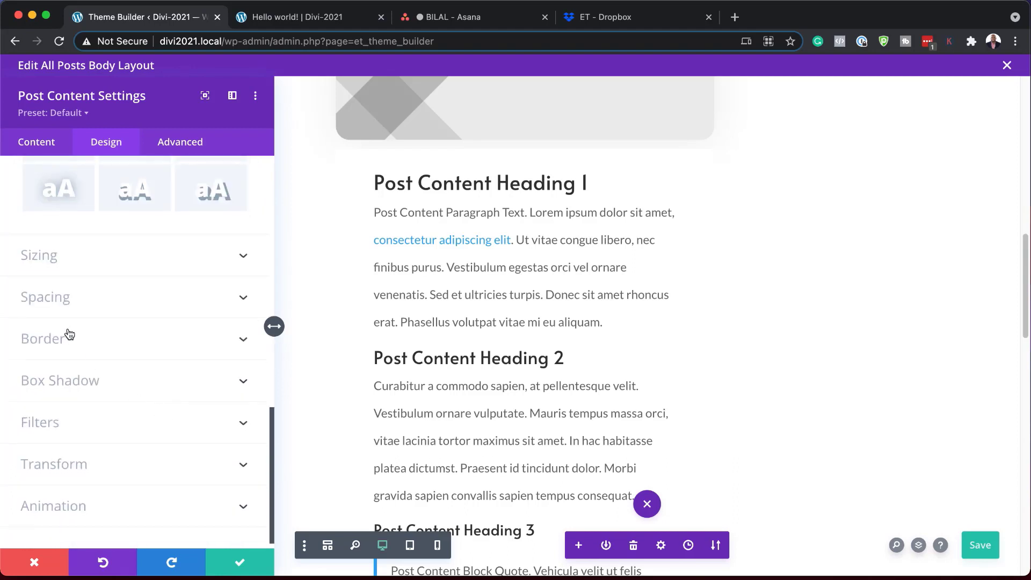
left_click(69, 297)
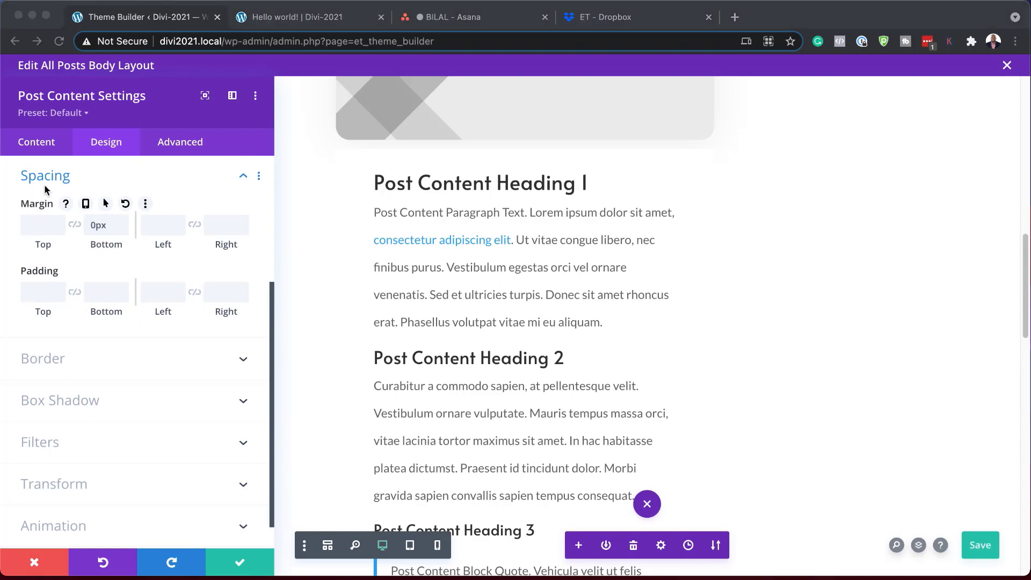
Assign the CSS class blog-post-content to the Post Content module and save the module's settings
left_click(200, 144)
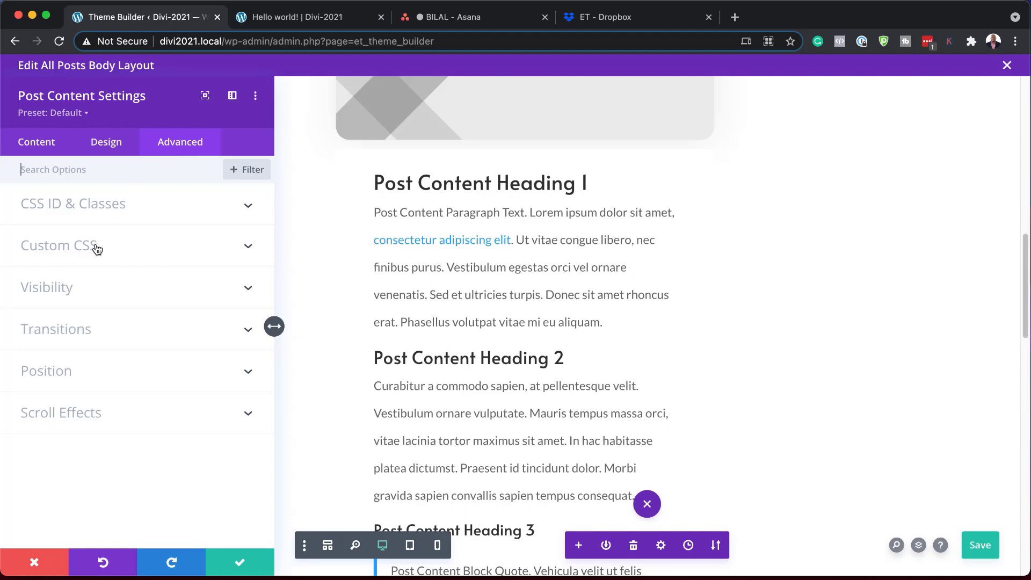
left_click(115, 206)
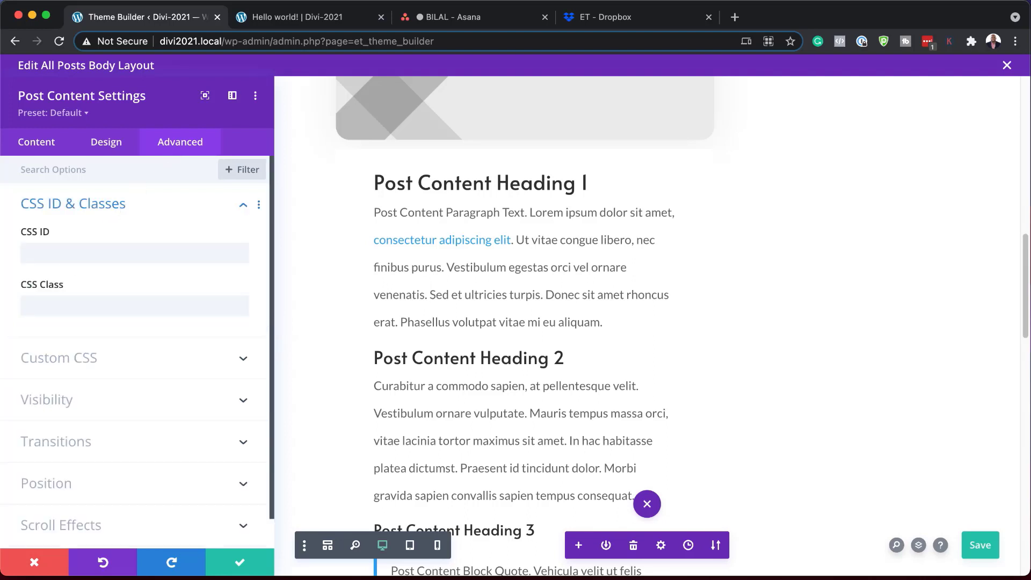
left_click(61, 304)
type("blog-post-content")
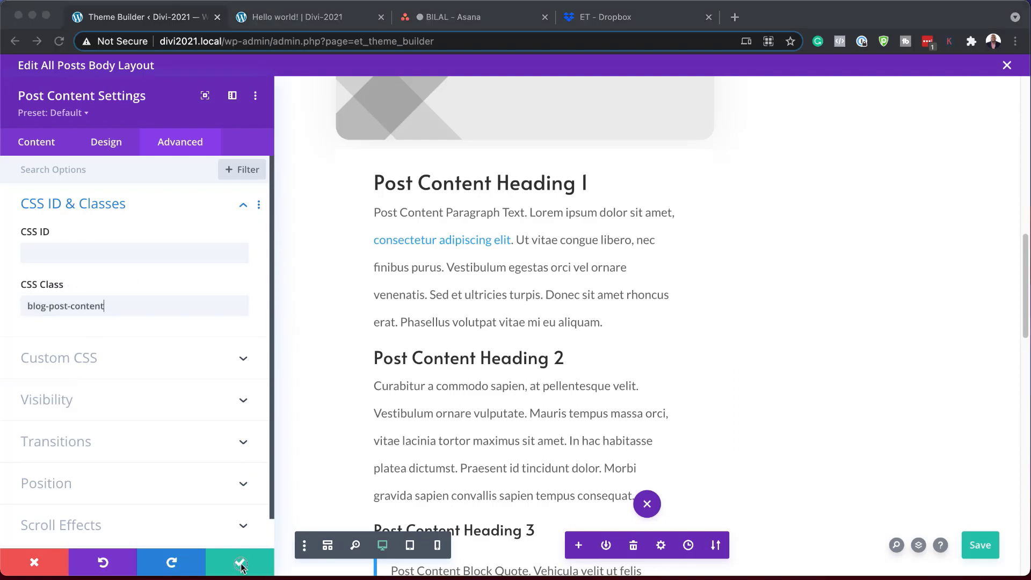
left_click(240, 562)
Insert a Code module directly below the Post Content module
scroll(407, 359, "down", 7)
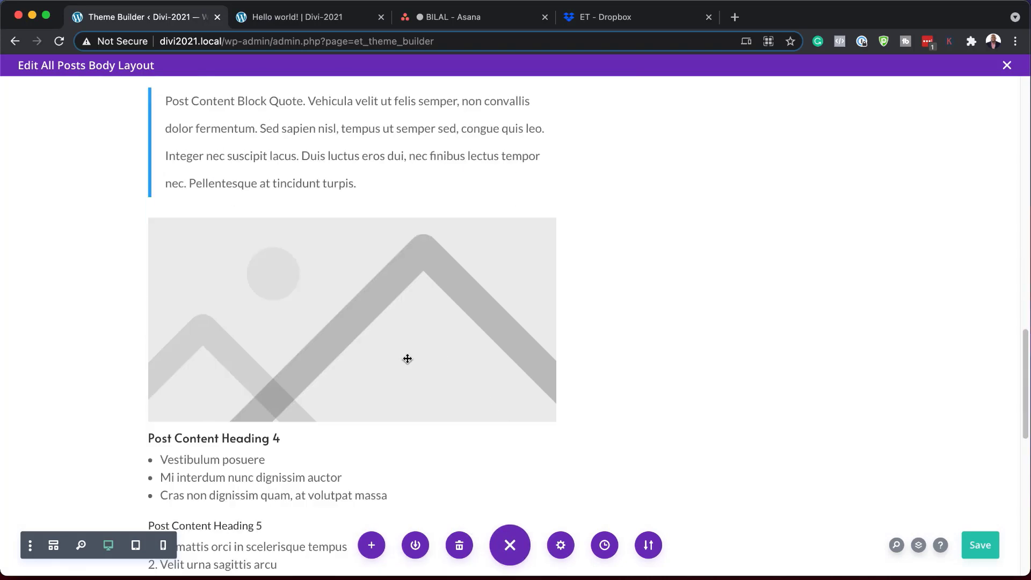
scroll(411, 362, "down", 10)
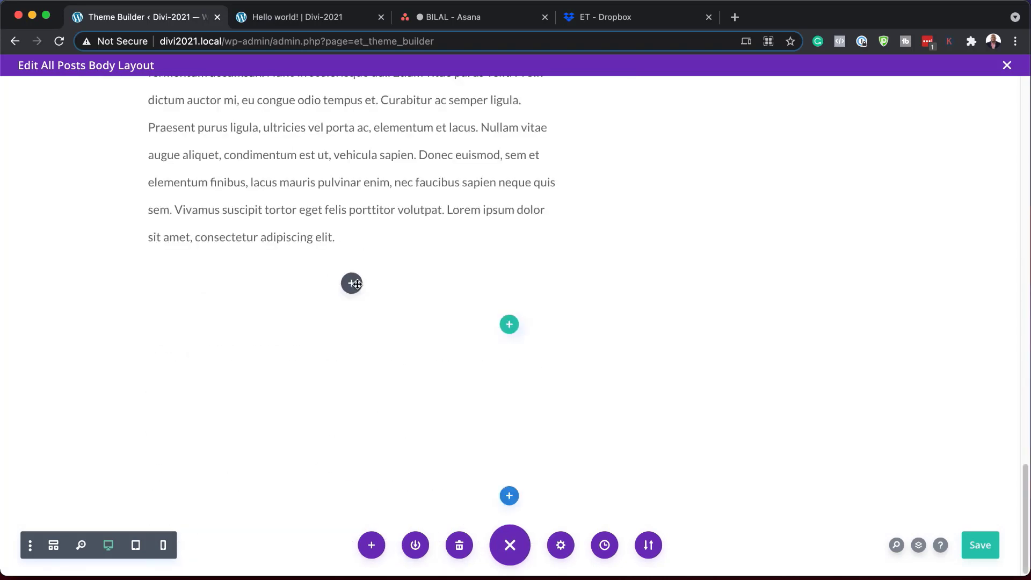
left_click(354, 284)
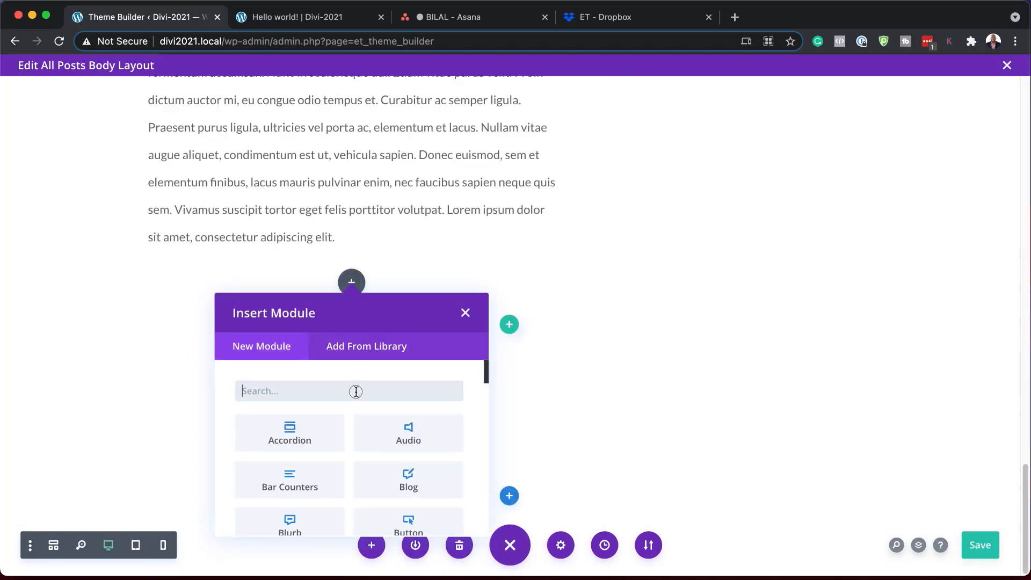
type("code")
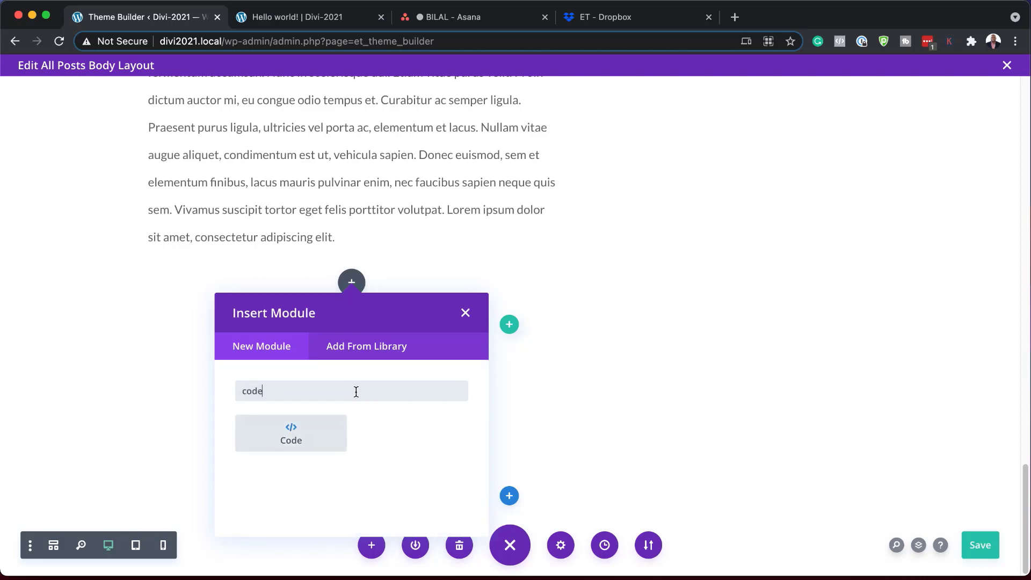
left_click(287, 440)
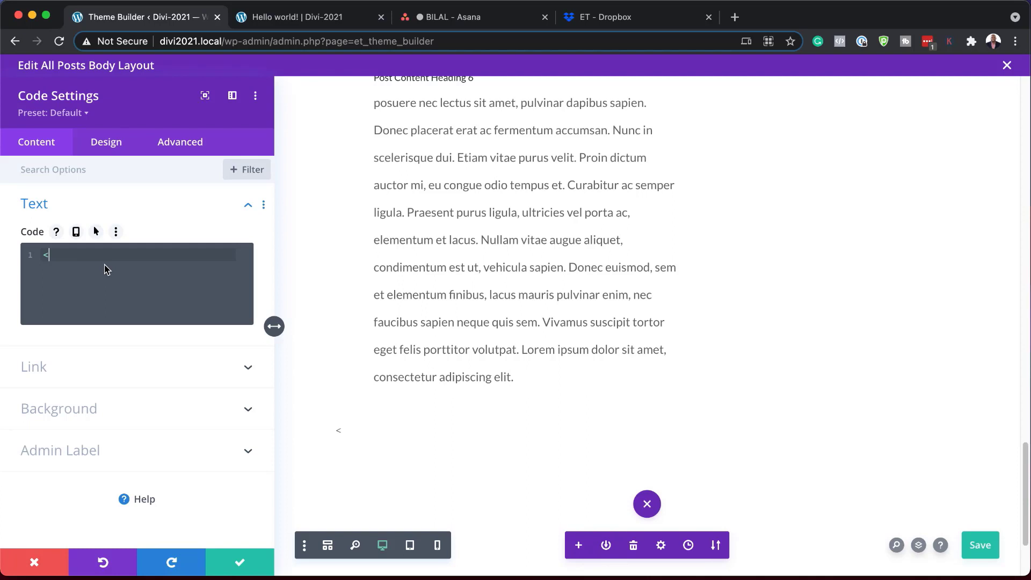
Add a style block giving .blog-post-content paragraphs and H1 to H6 headings 20px top and bottom margins, and save the Code module
type("<style")
key("Return")
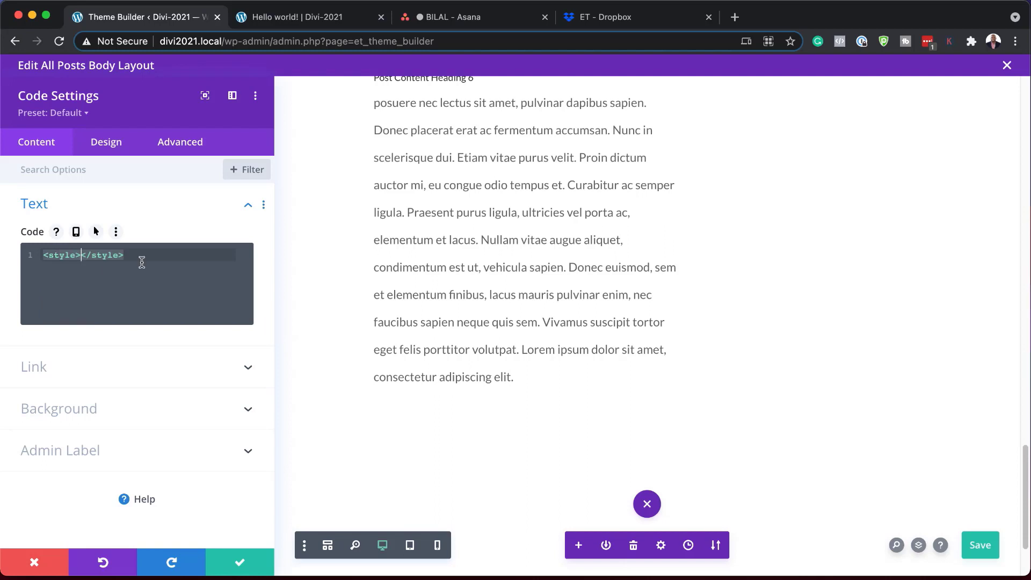
key("Return")
key("Return")
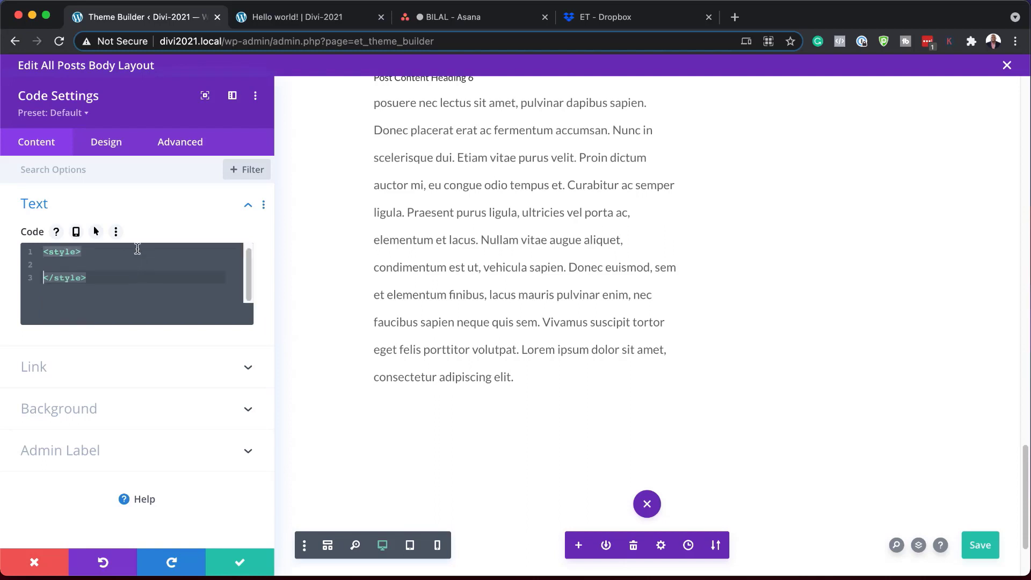
left_click(94, 255)
key("Return")
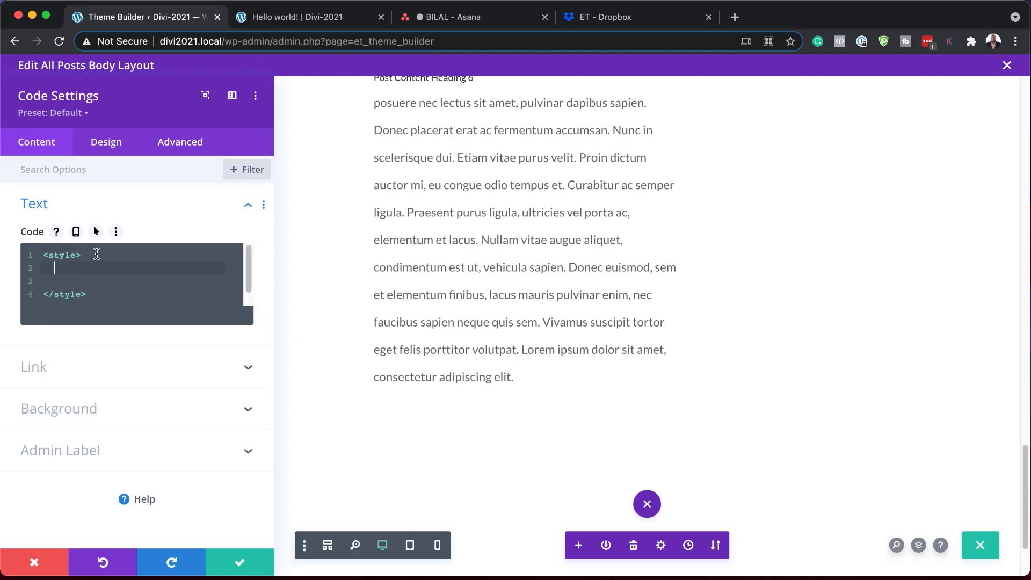
type(".blog-post-content p, .blog-post-content h1, .blog-post-content h2, .blog-post-content h3, .blog-post-content h4, .blog-post-content h5, .blog-post-content h6 { margin-top: 20px; margin-bottom: 20px; }")
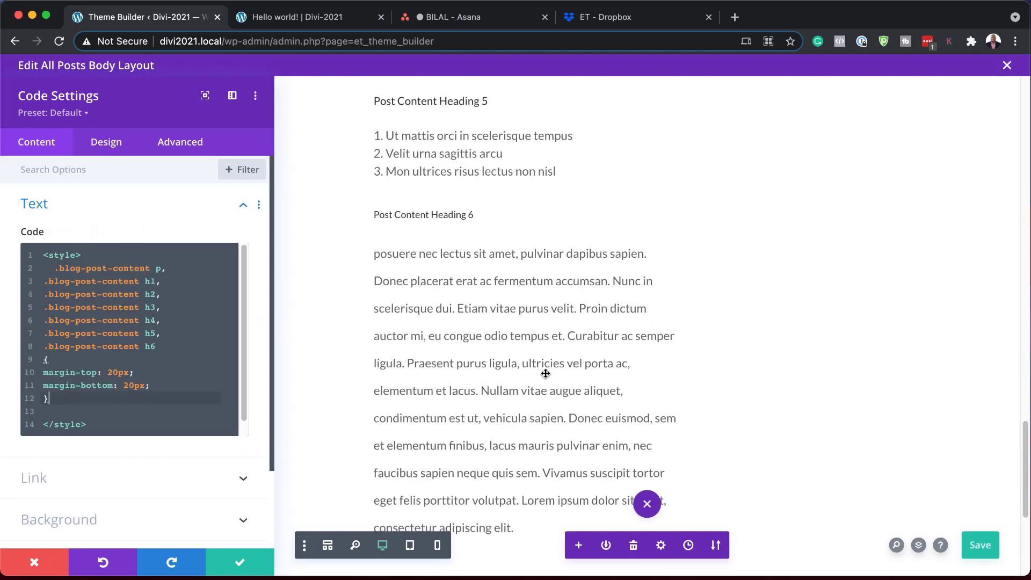
scroll(546, 373, "up", 7)
scroll(546, 374, "up", 10)
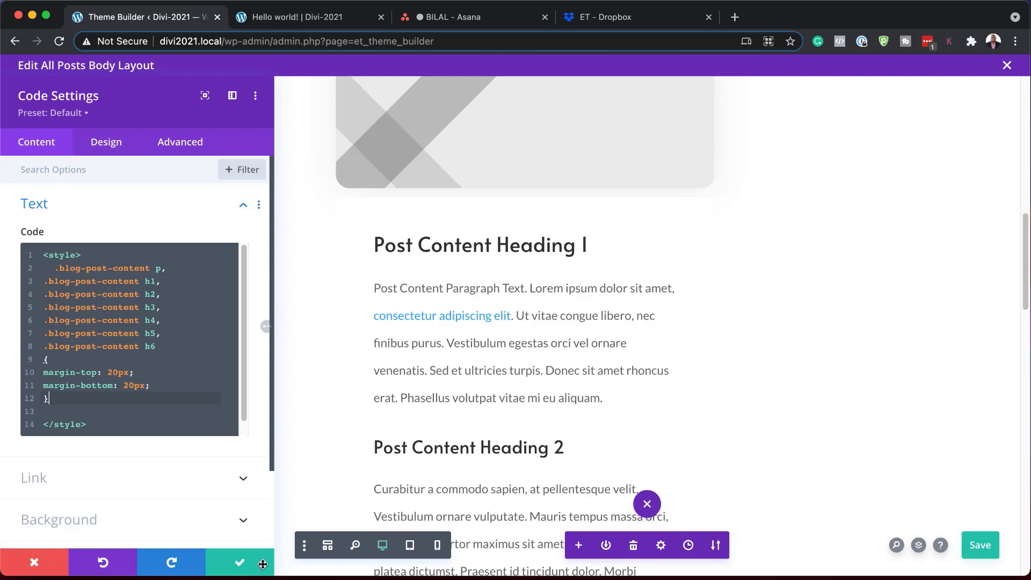
left_click(238, 564)
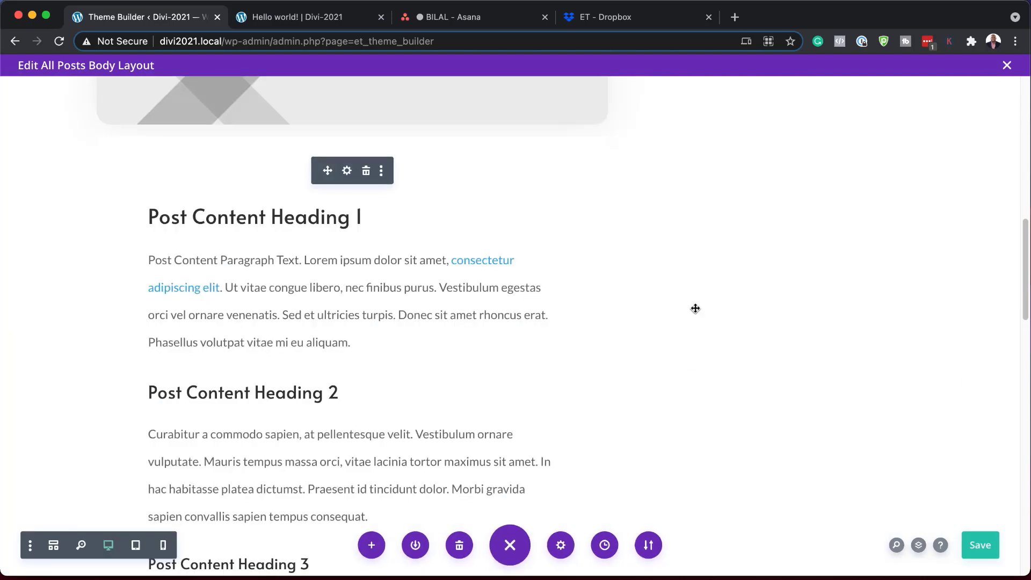
Insert a Sidebar module into the empty bordered column beside the post title
scroll(752, 301, "up", 10)
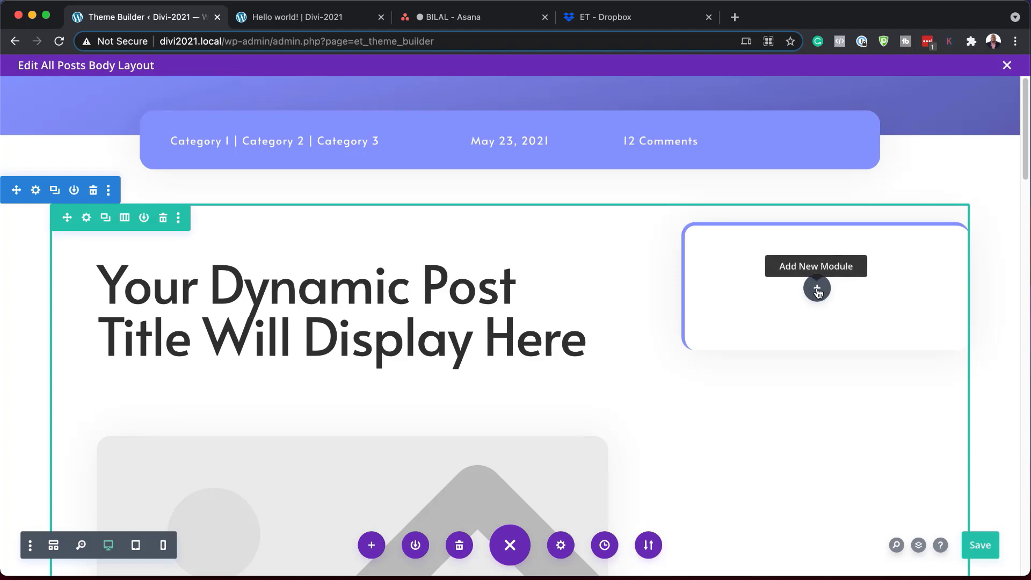
left_click(817, 290)
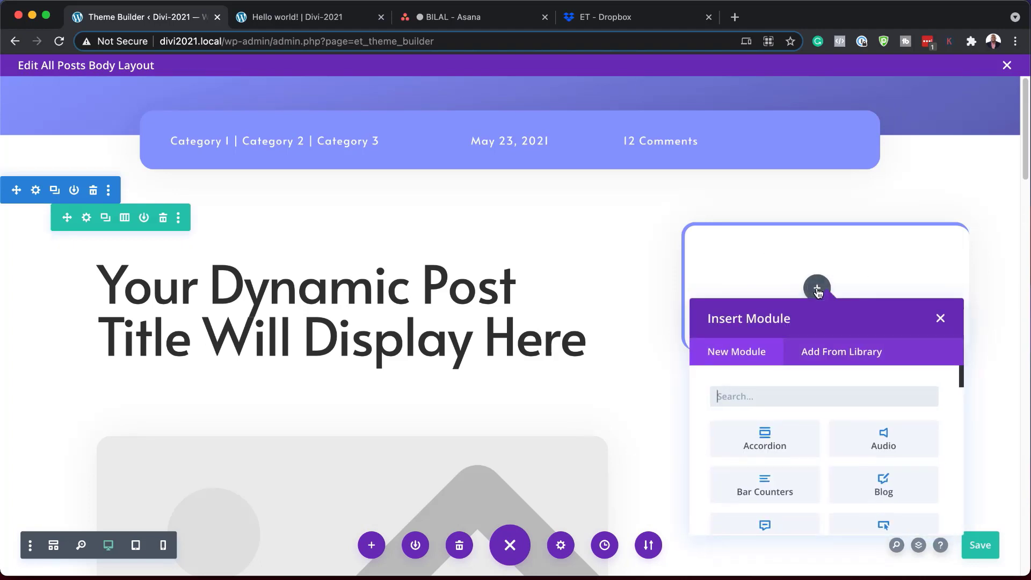
type("sid")
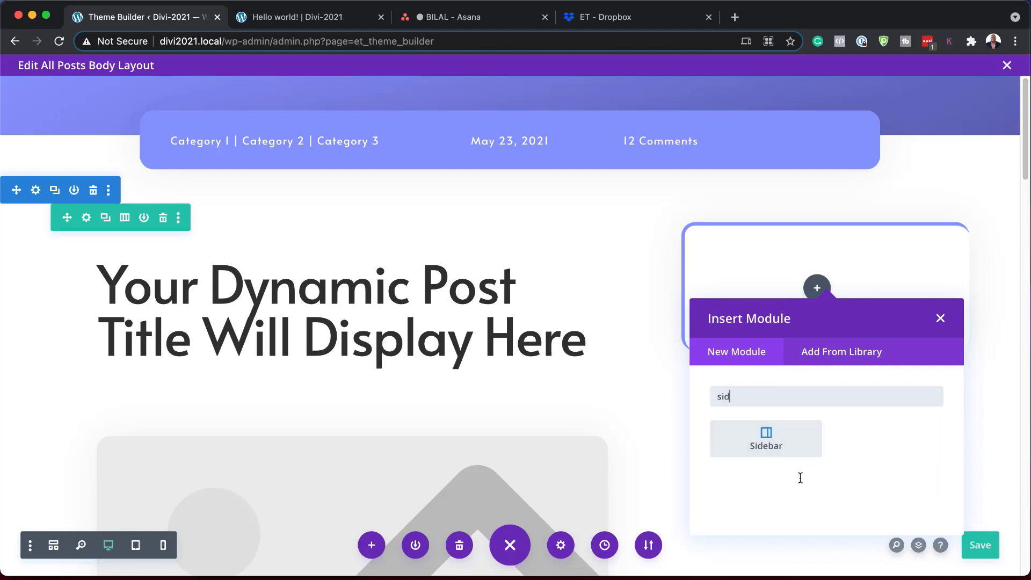
left_click(775, 439)
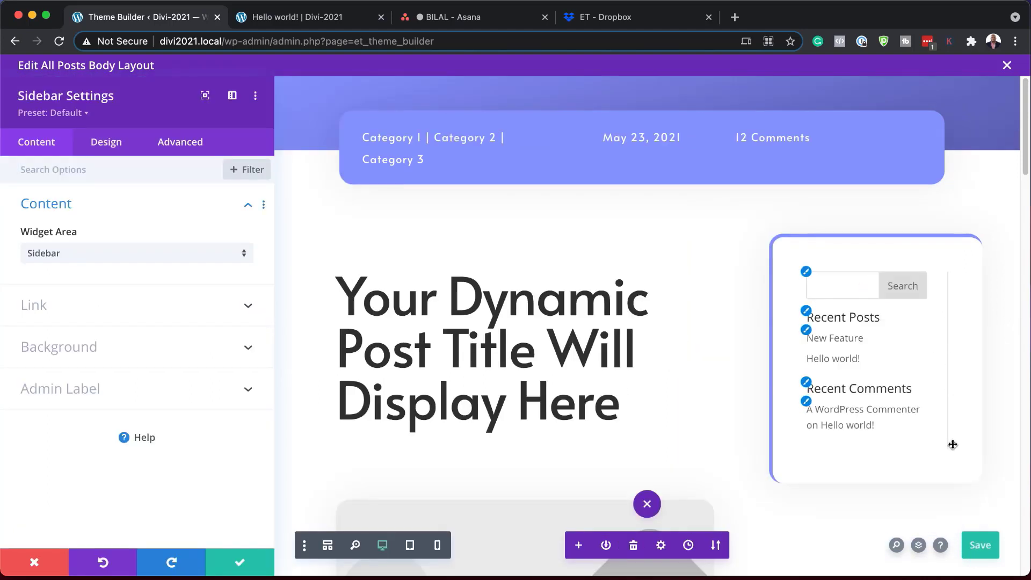
Turn off the border separator in the Sidebar module's layout
left_click(111, 151)
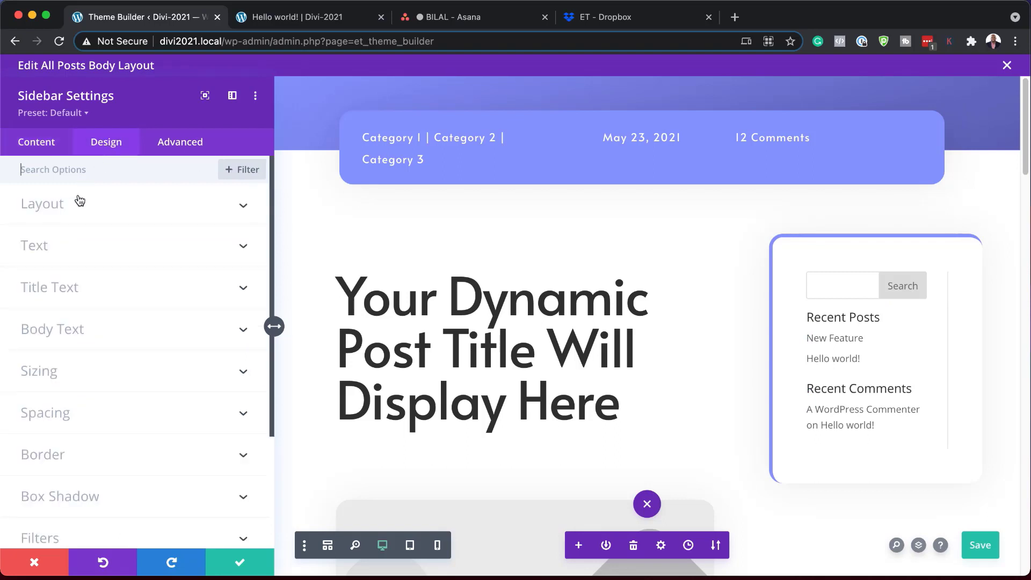
left_click(60, 206)
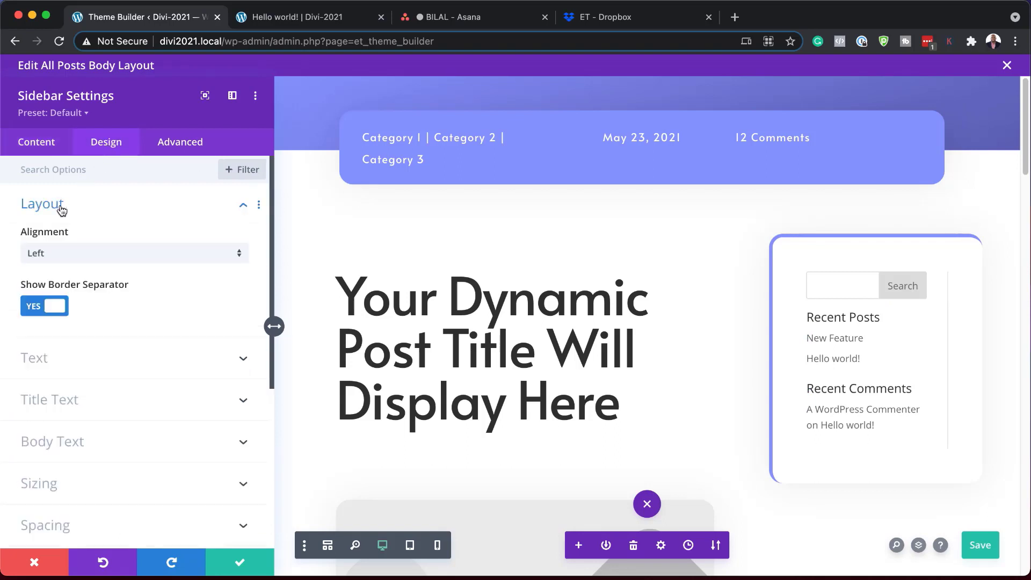
left_click(45, 308)
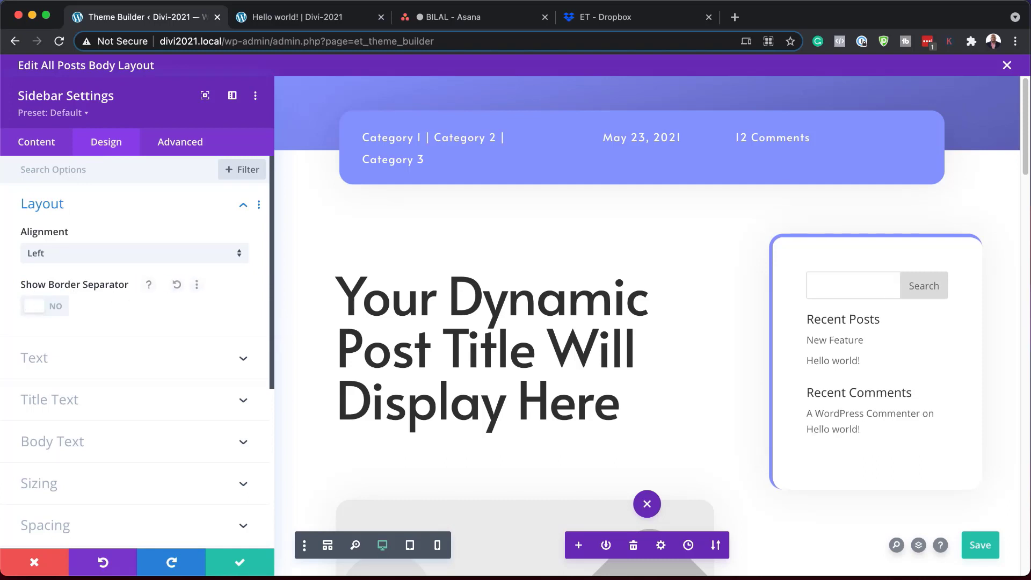
Set the Sidebar module's title font to Alata
left_click(50, 400)
left_click(89, 233)
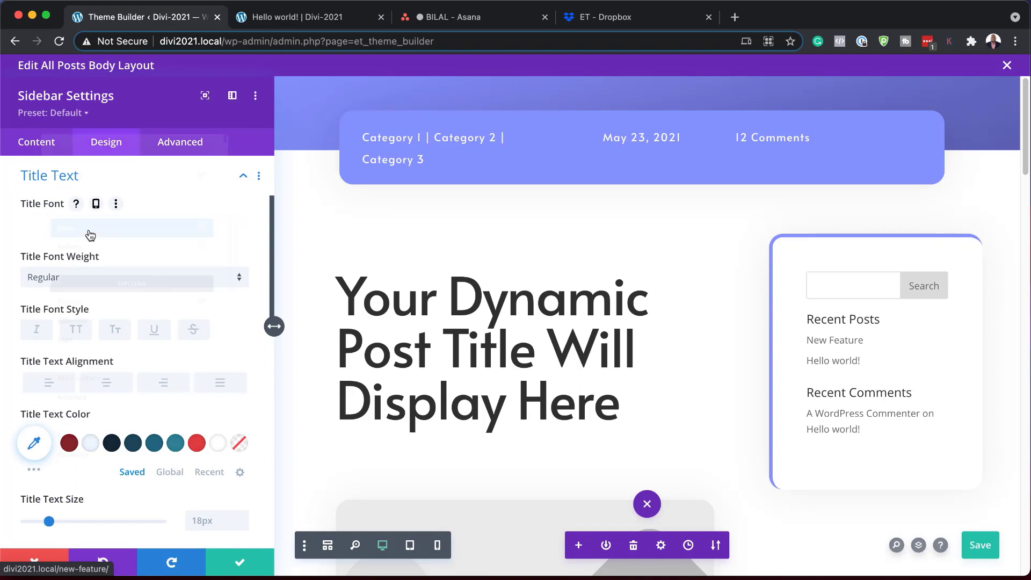
left_click(82, 215)
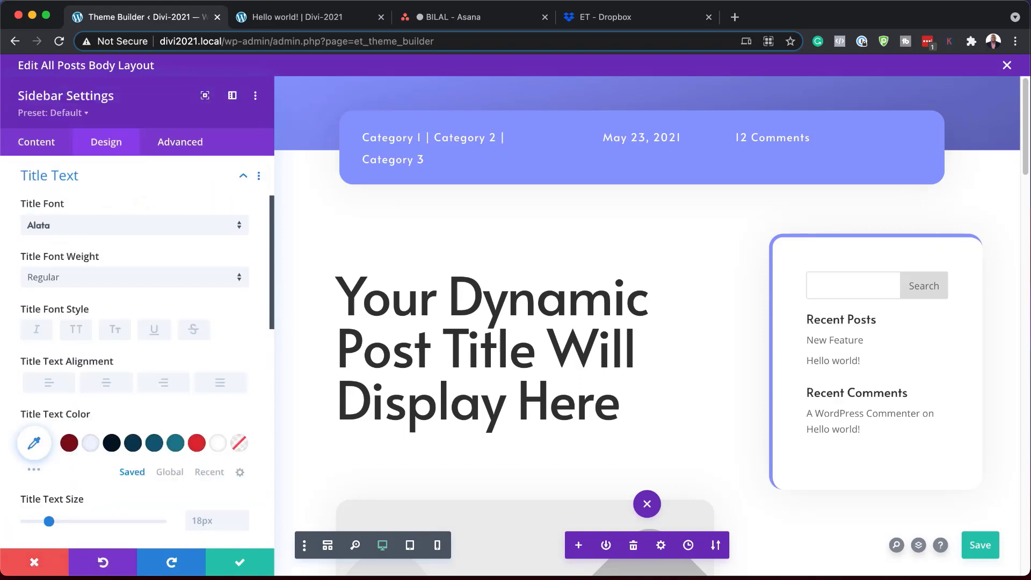
Set the Sidebar module's body font to Lato and save the module
scroll(121, 251, "down", 2)
scroll(120, 251, "up", 5)
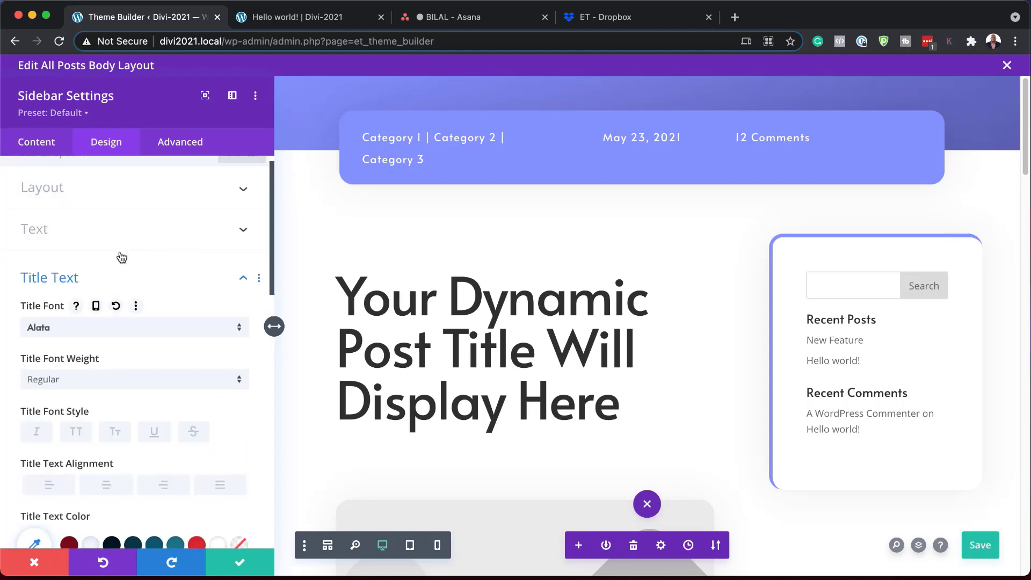
left_click(59, 255)
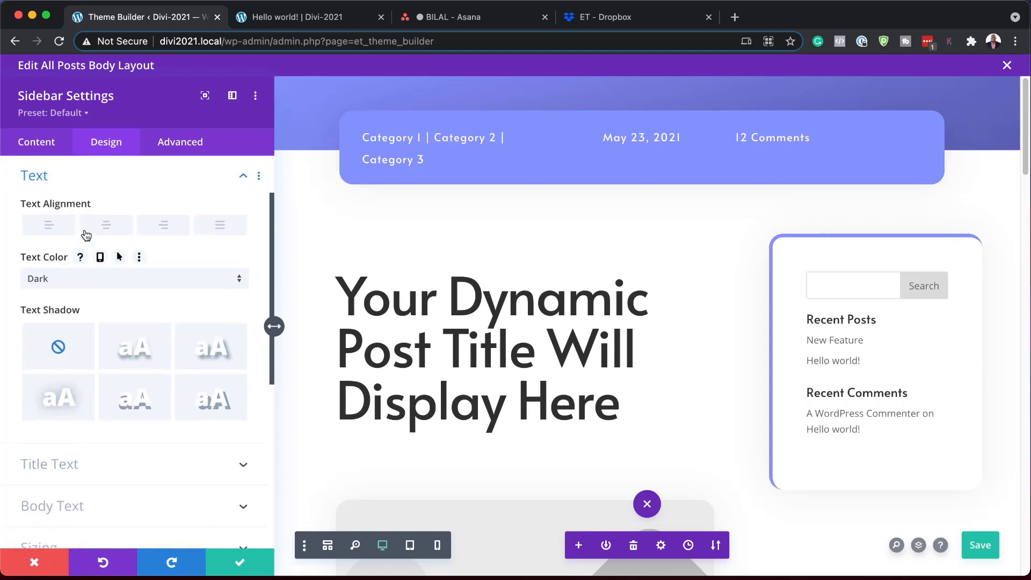
scroll(91, 322, "down", 3)
left_click(79, 439)
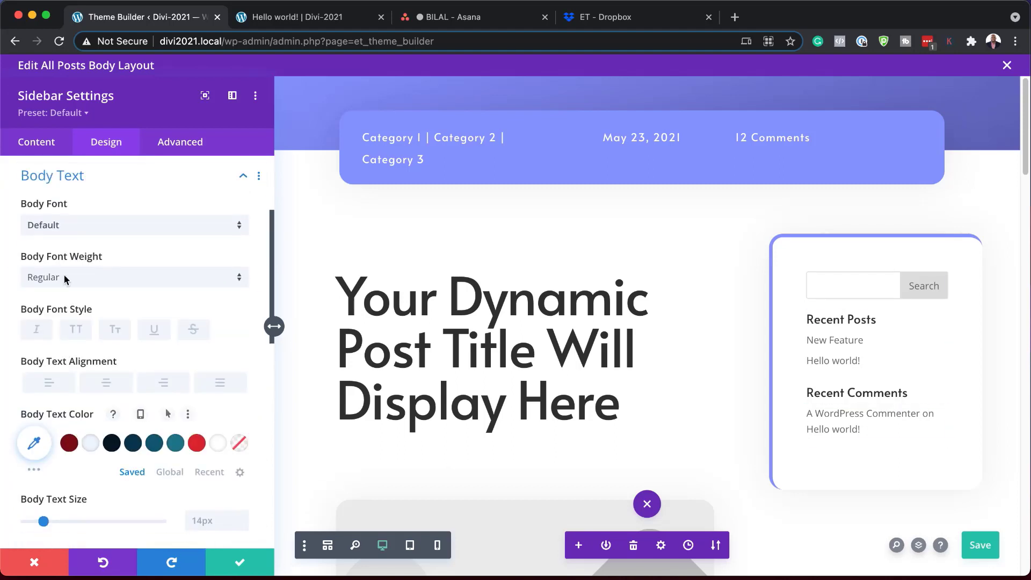
left_click(75, 226)
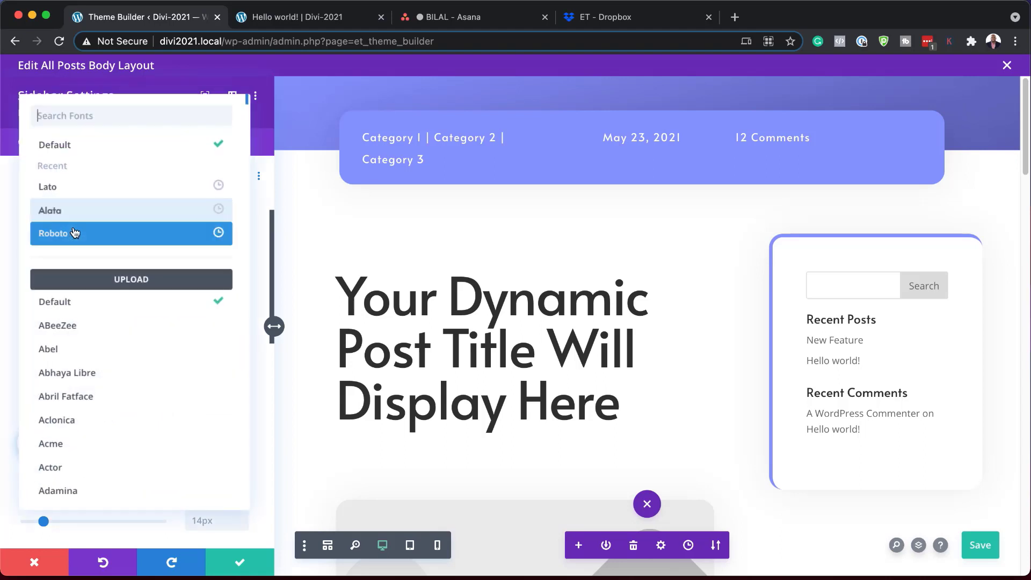
left_click(84, 193)
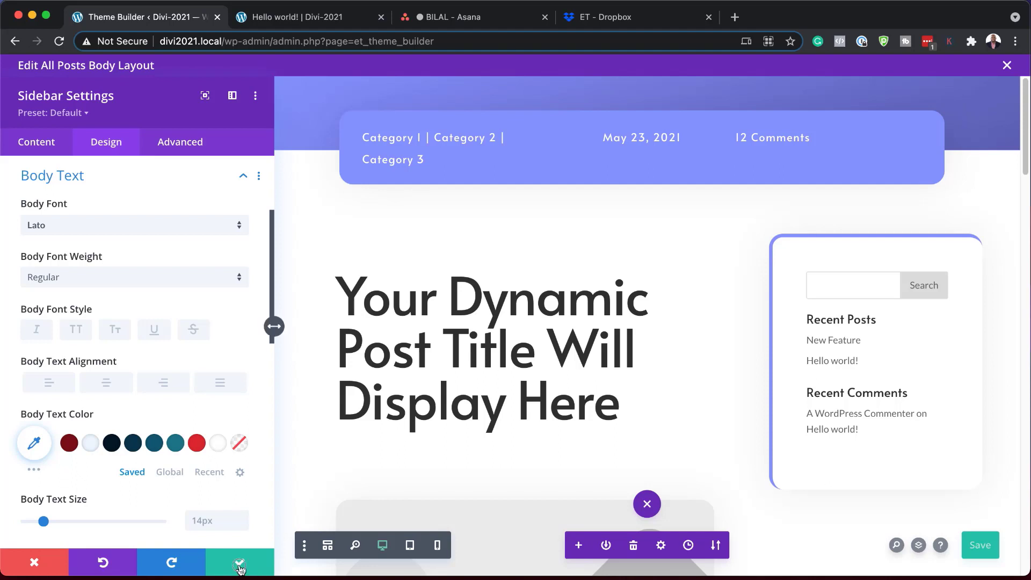
left_click(240, 563)
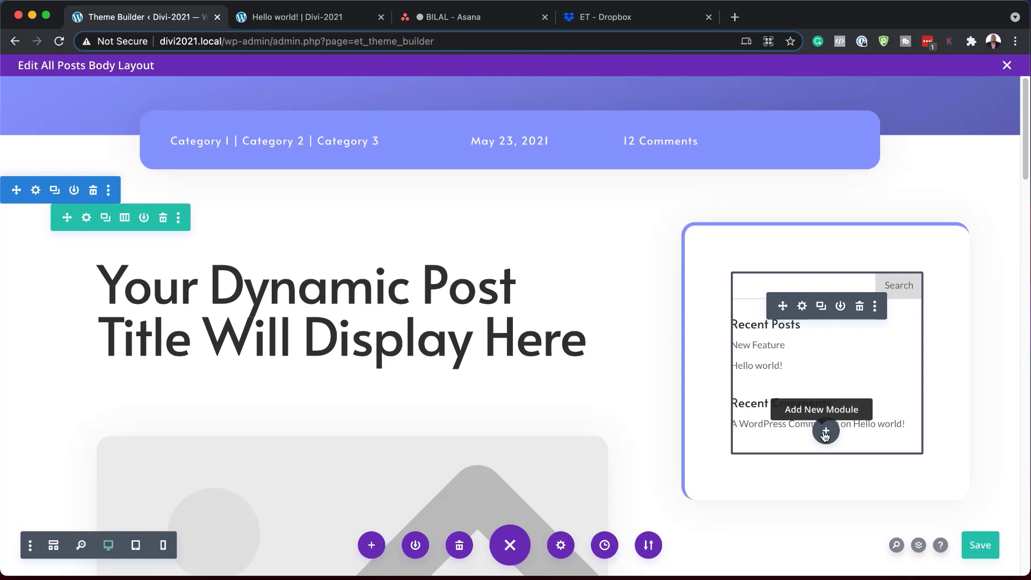
left_click(823, 432)
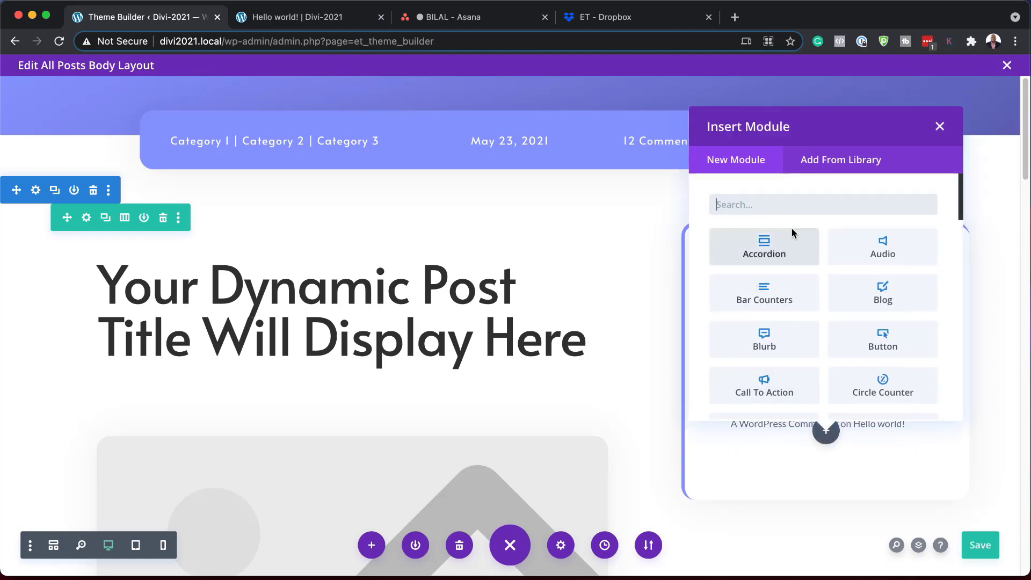
type("emai")
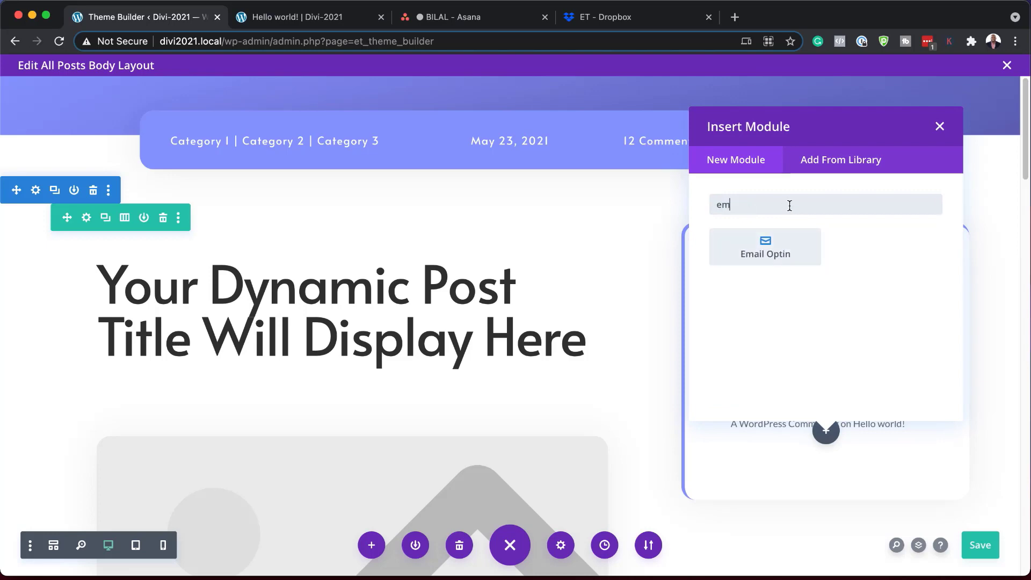
left_click(776, 256)
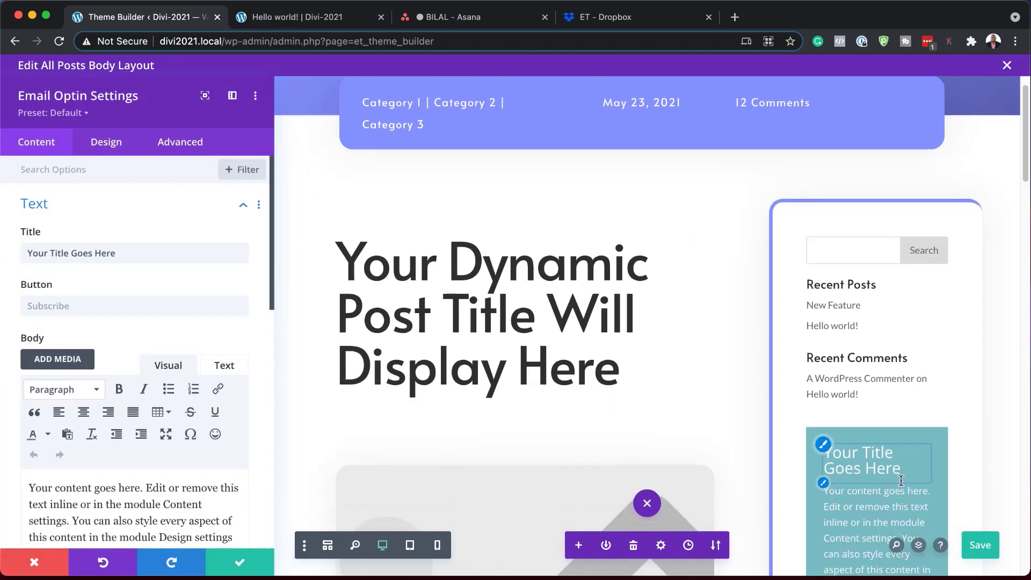
scroll(902, 483, "down", 2)
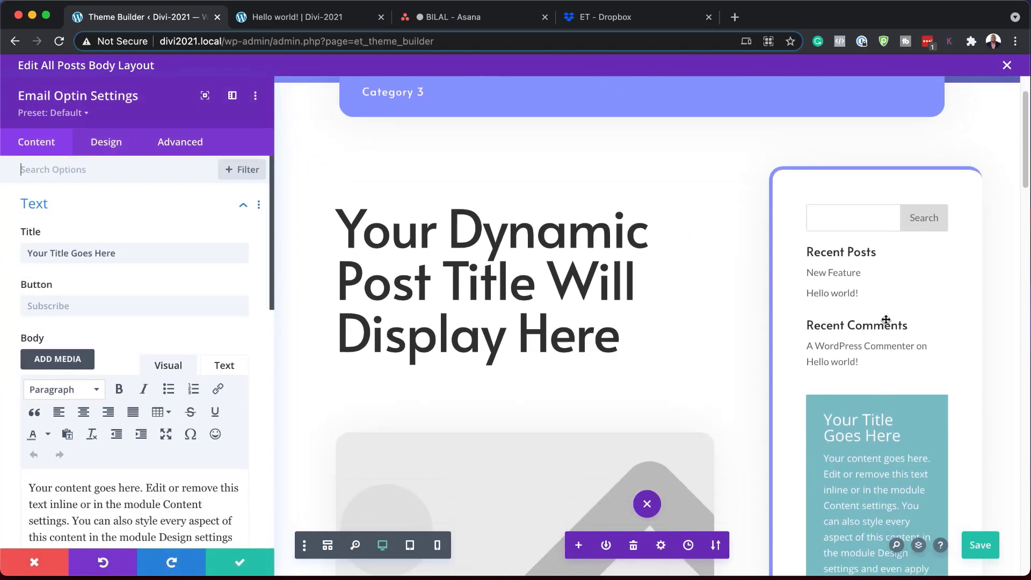
left_click(36, 563)
left_click(862, 434)
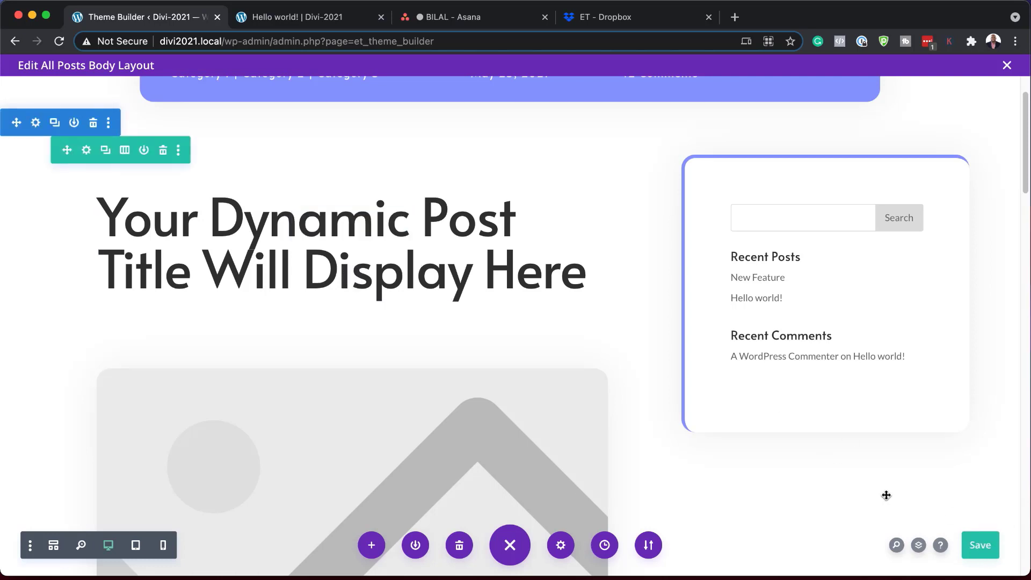
Save the All Posts body layout, close its editor, and save the Theme Builder changes
left_click(987, 551)
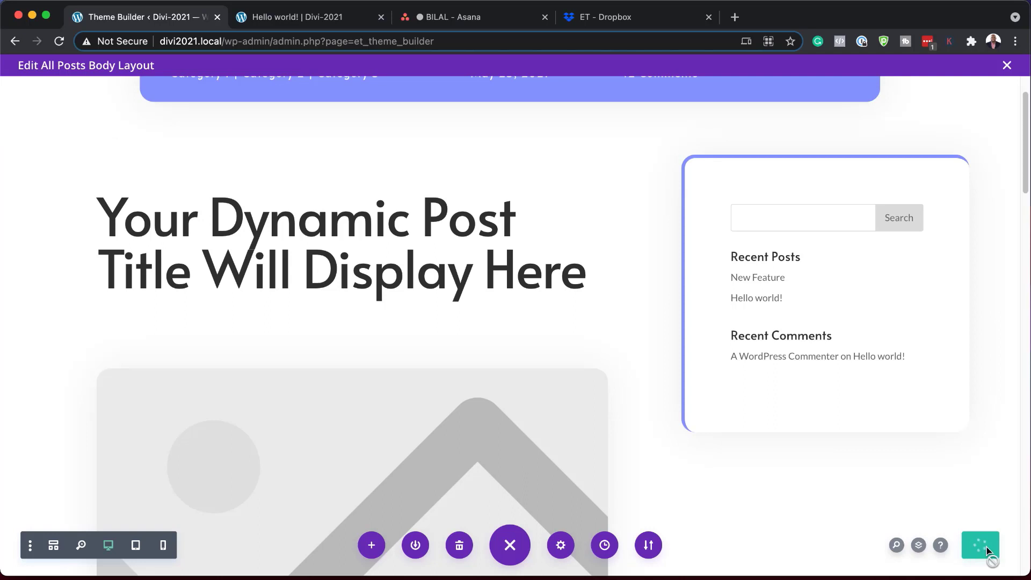
left_click(1007, 65)
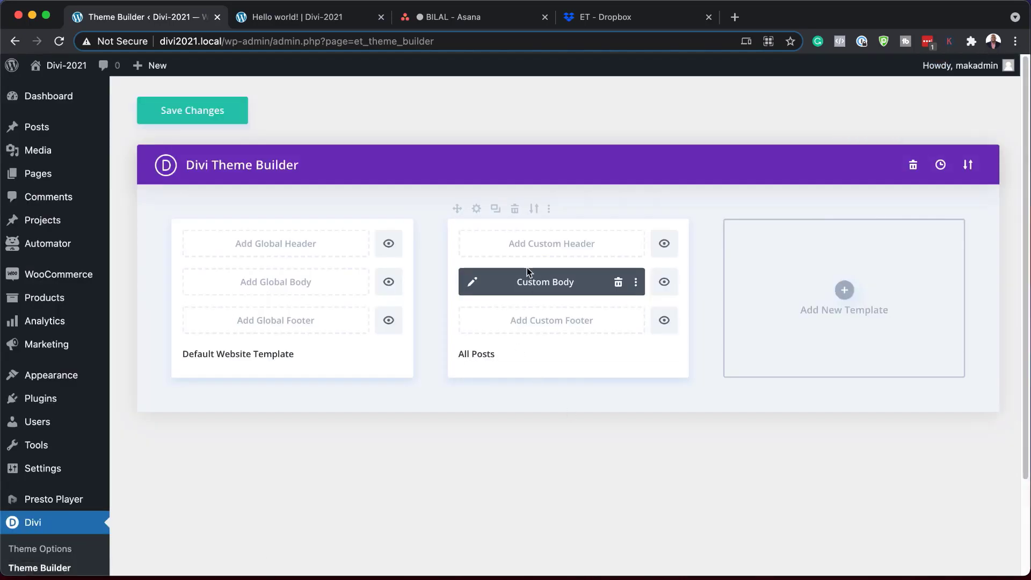
left_click(202, 112)
View the published "Hello world!" post from the list of all posts, and close the extra browser tab
mouse_move(46, 128)
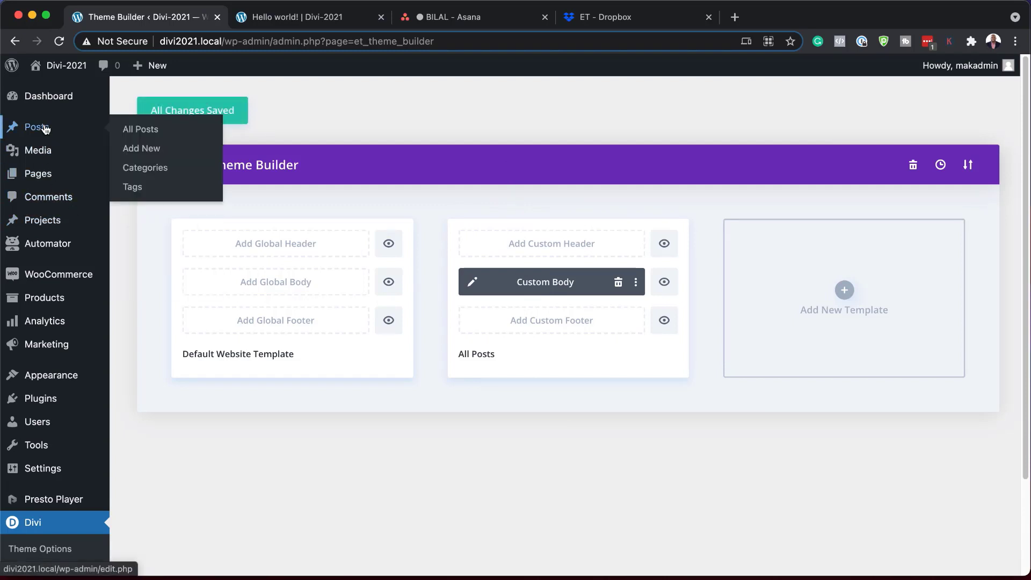
left_click(137, 131)
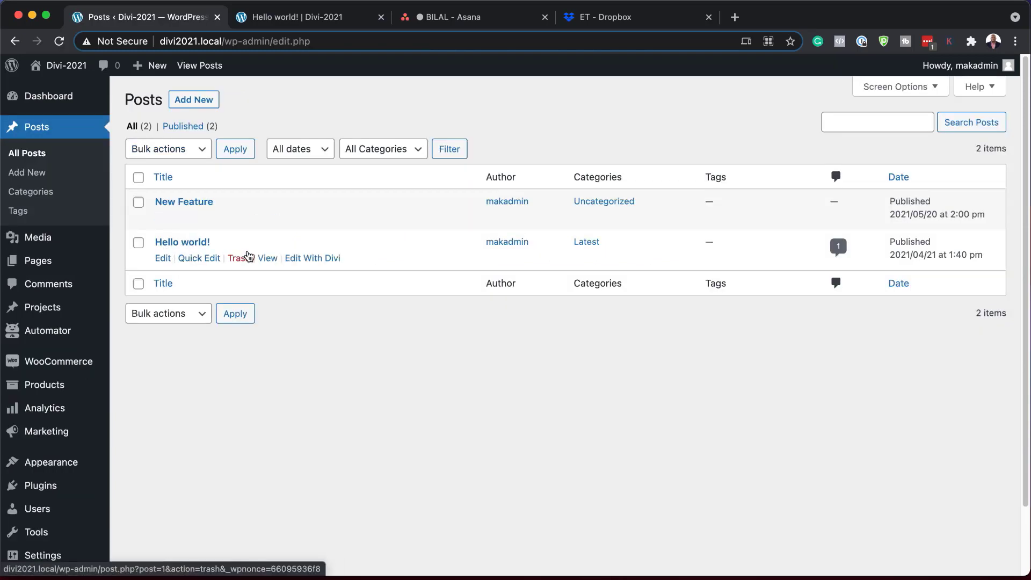
left_click(268, 258)
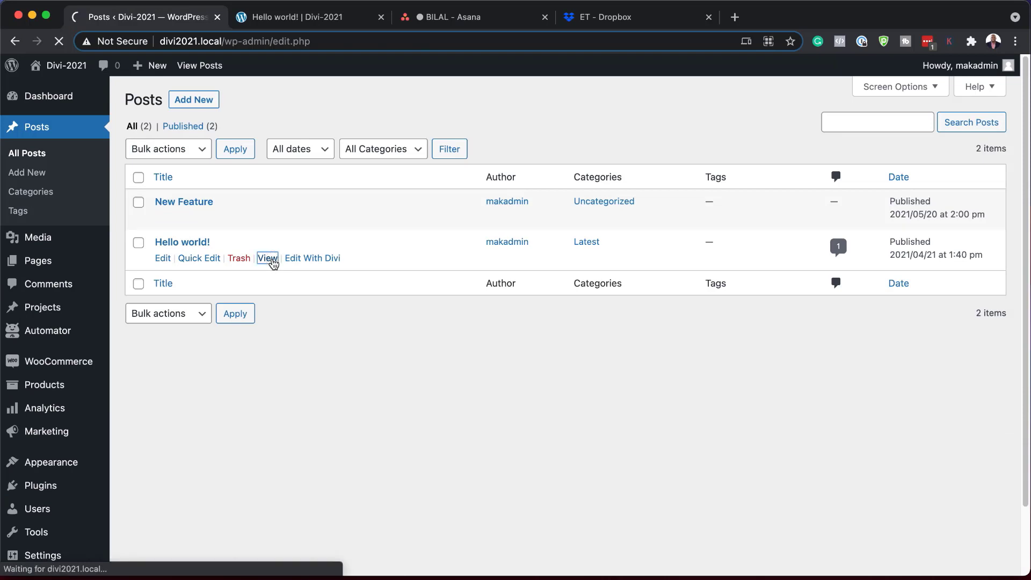
left_click(217, 17)
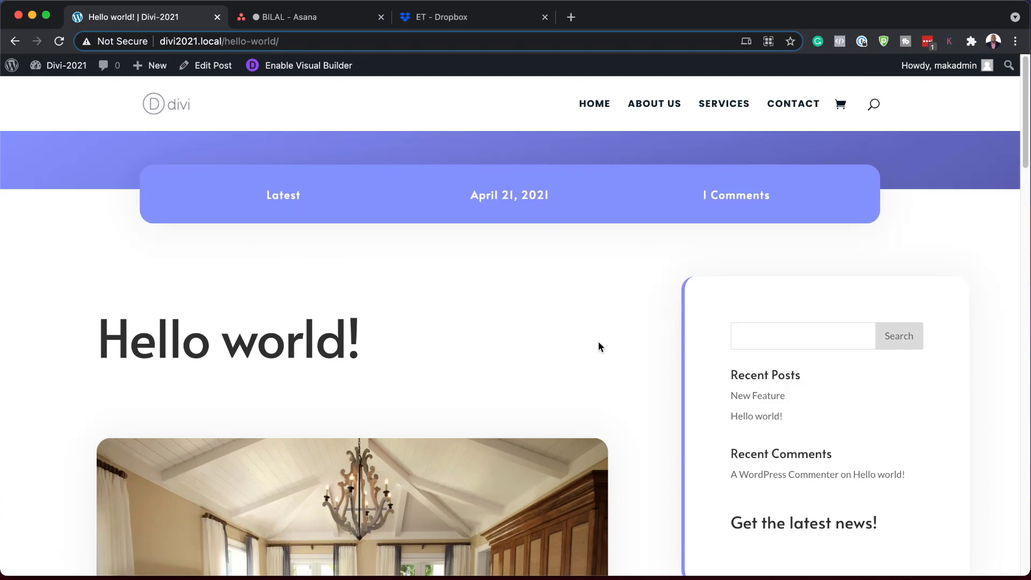
Examine the live "Hello world!" post's featured image, content, sidebar behavior during scrolling, and comment section
scroll(600, 344, "down", 2)
scroll(601, 344, "down", 5)
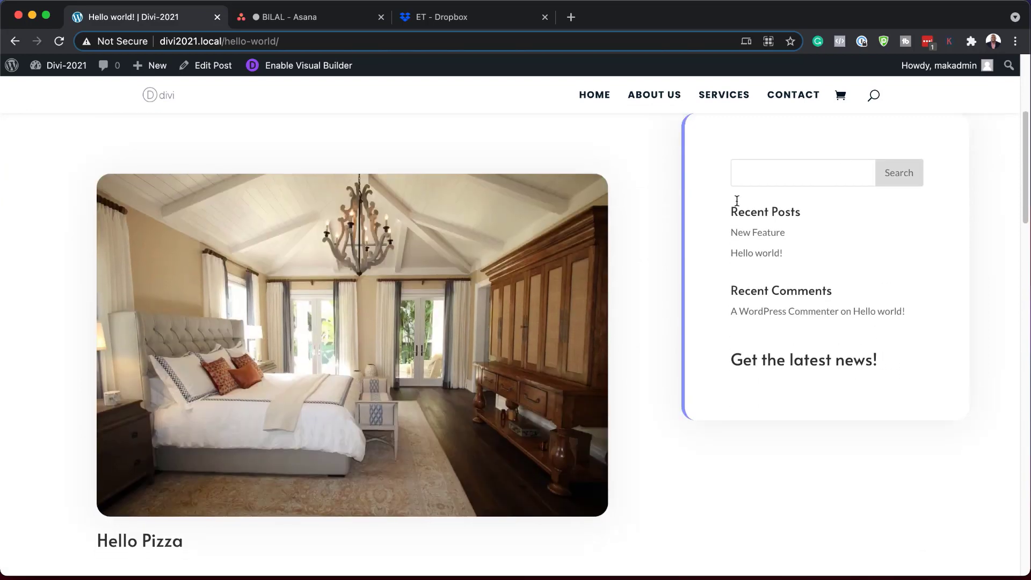
scroll(593, 357, "down", 3)
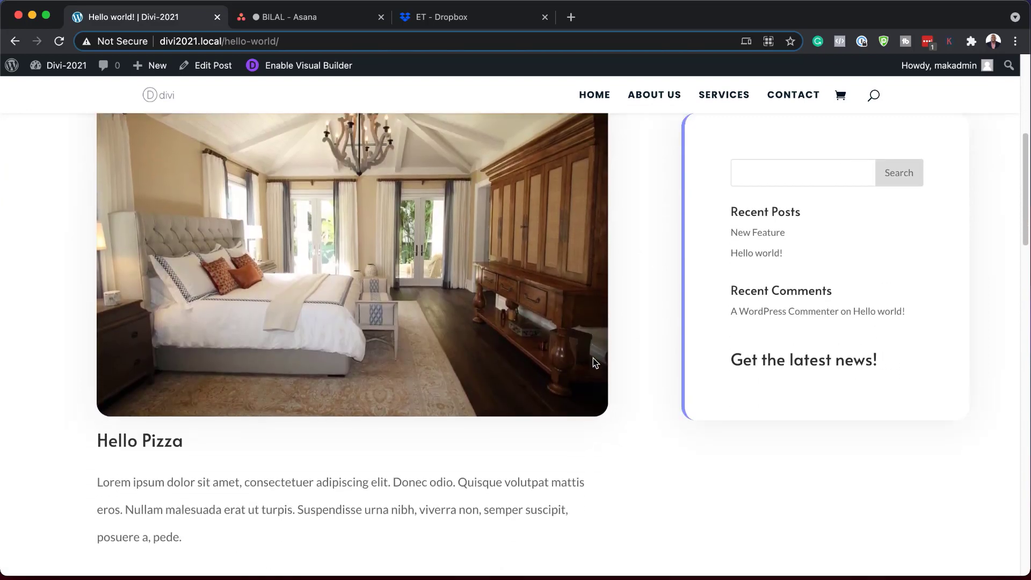
scroll(518, 384, "down", 9)
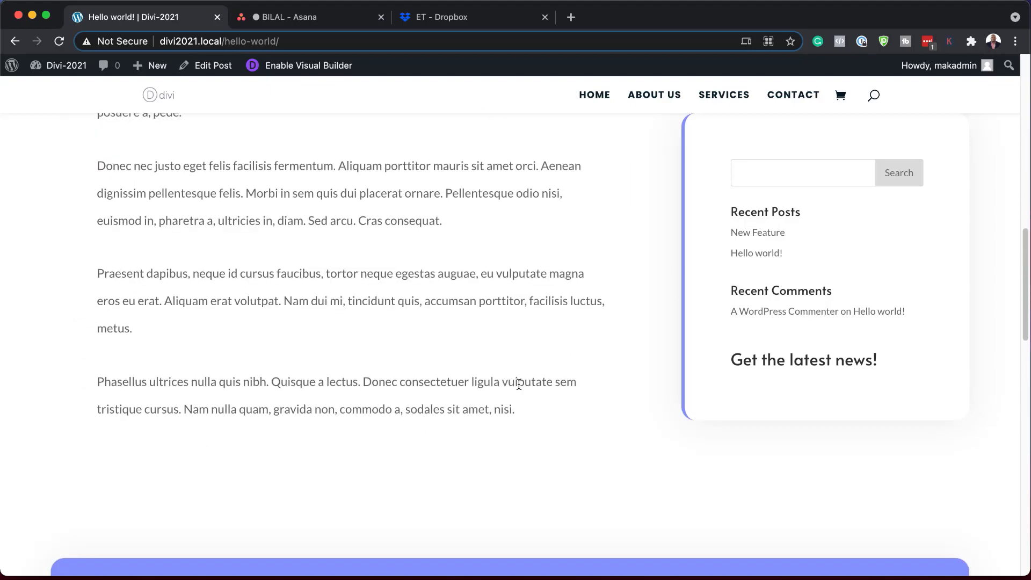
scroll(519, 386, "down", 7)
scroll(520, 383, "down", 7)
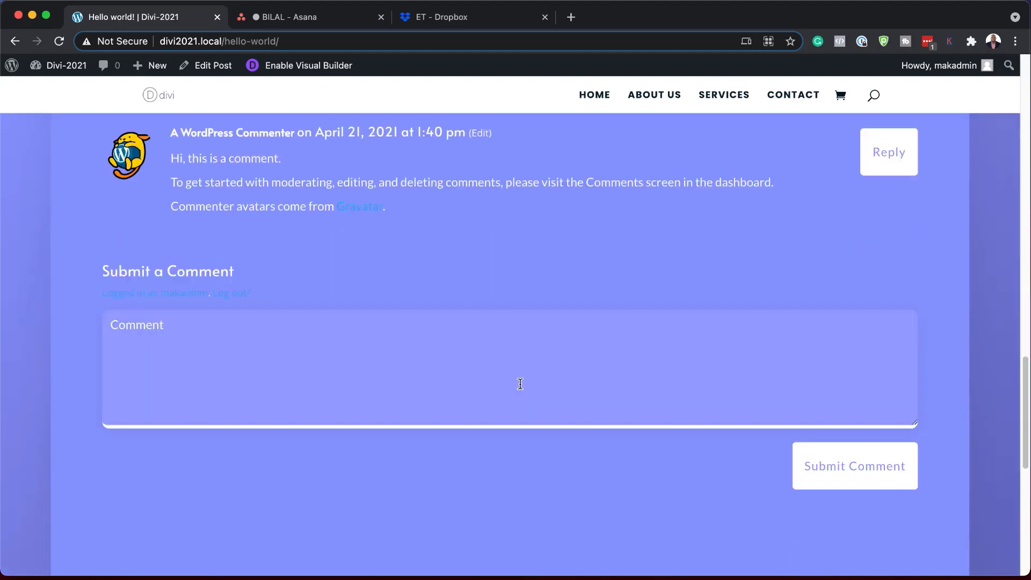
scroll(520, 382, "up", 8)
scroll(520, 381, "up", 10)
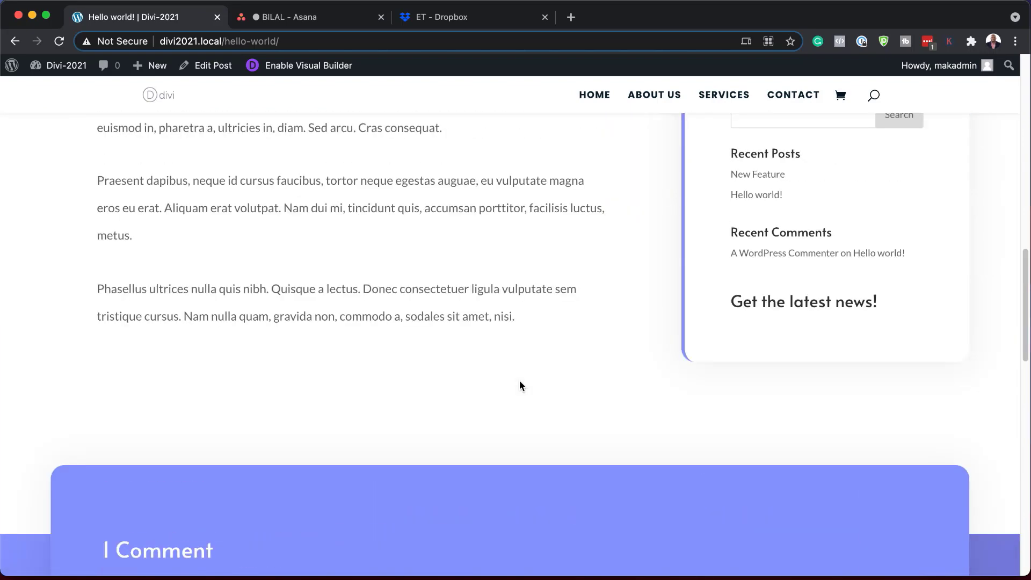
scroll(520, 382, "up", 9)
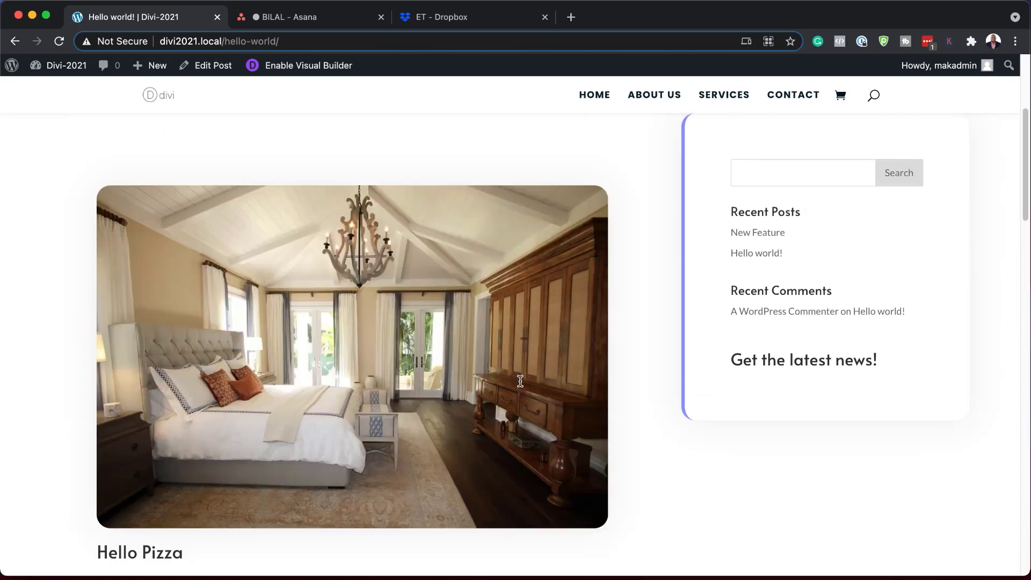